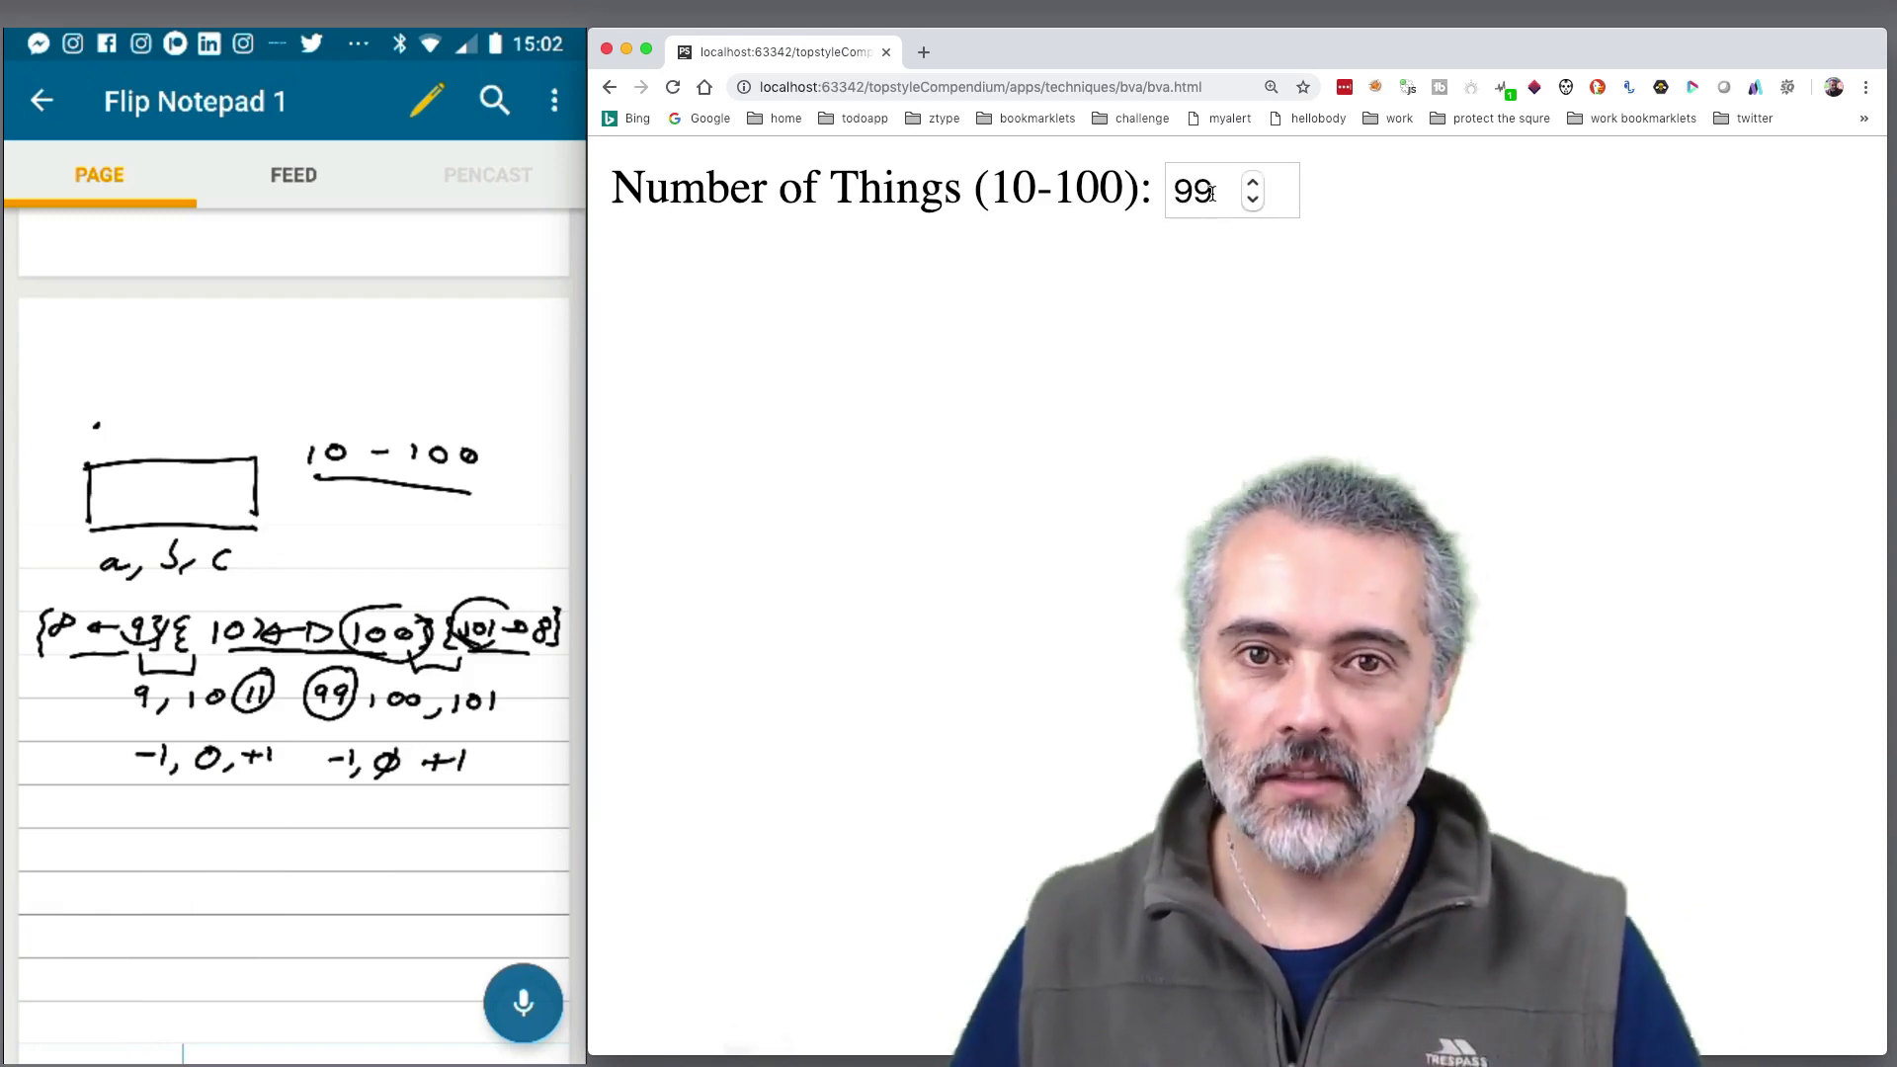
Step: Replace 99 with 100 in the Number of Things field
left_click(1212, 193)
left_click_drag(1221, 192, 1174, 192)
type("100")
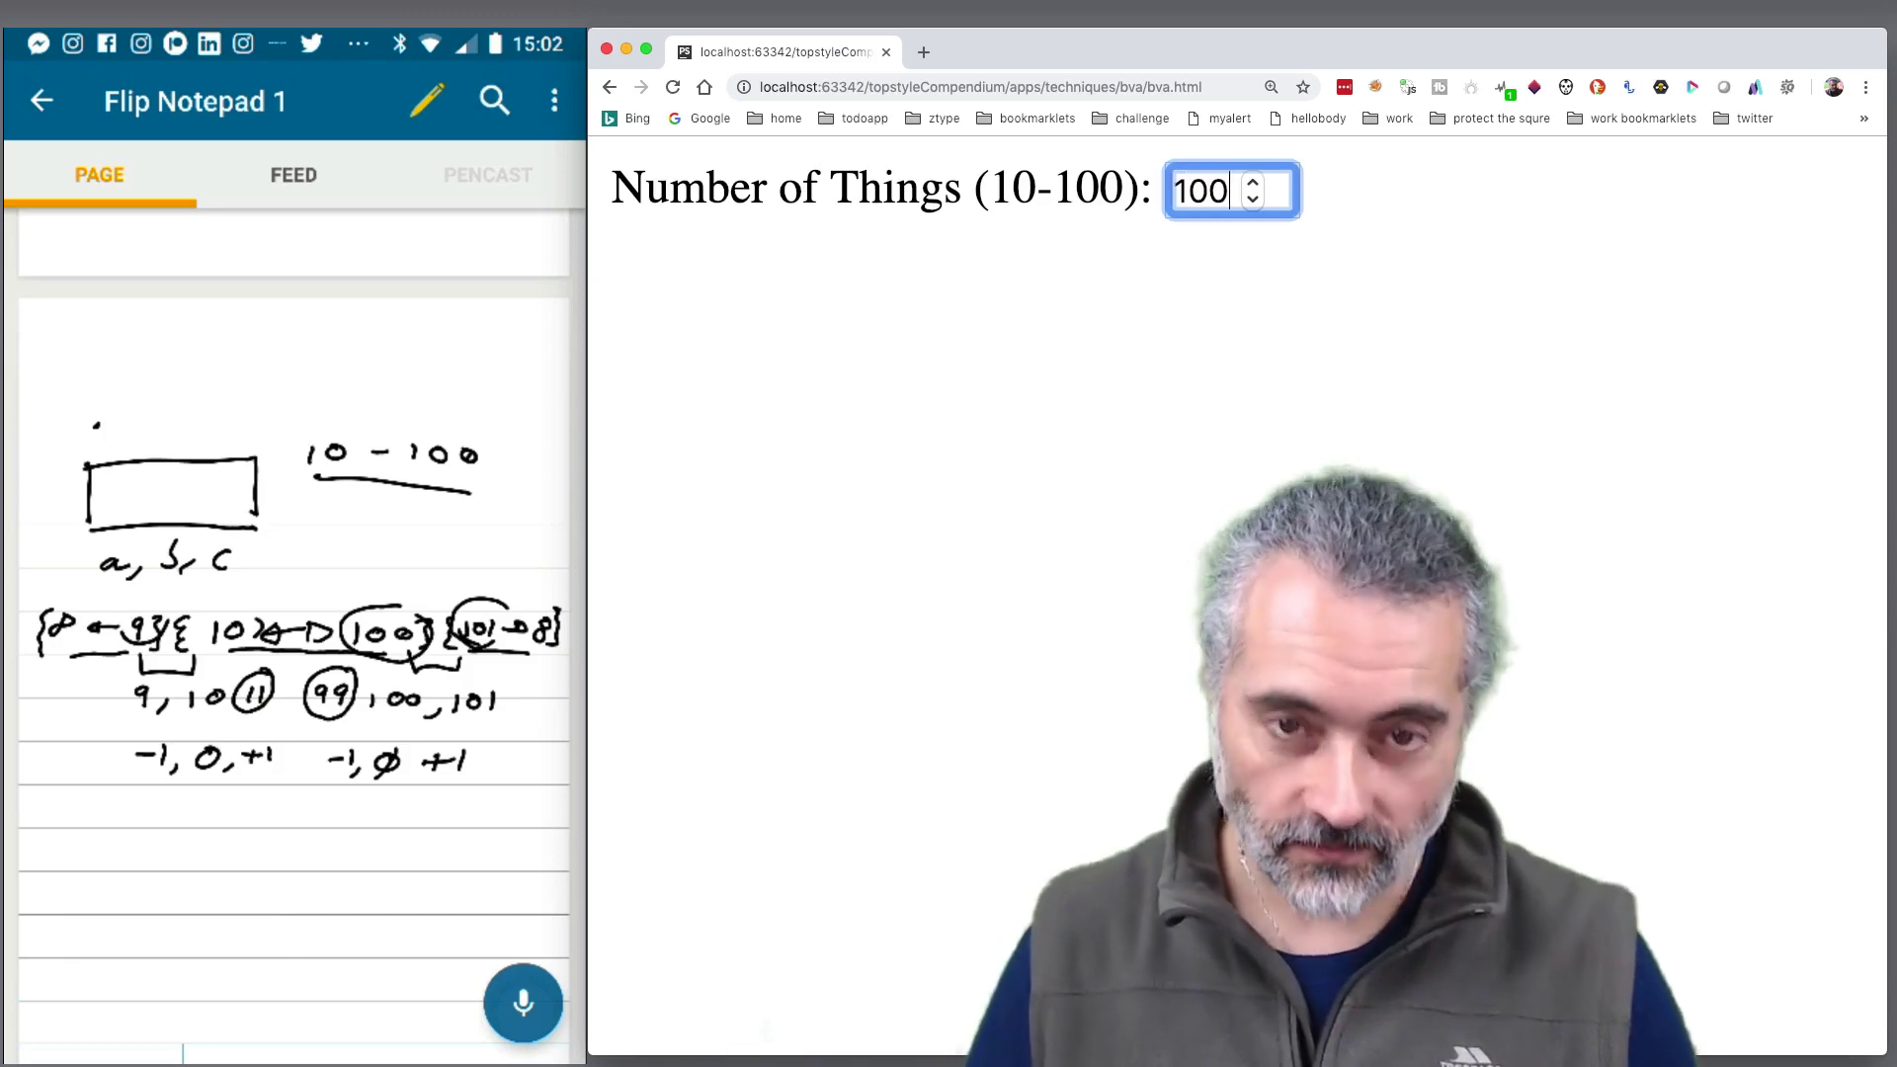
left_click(1186, 309)
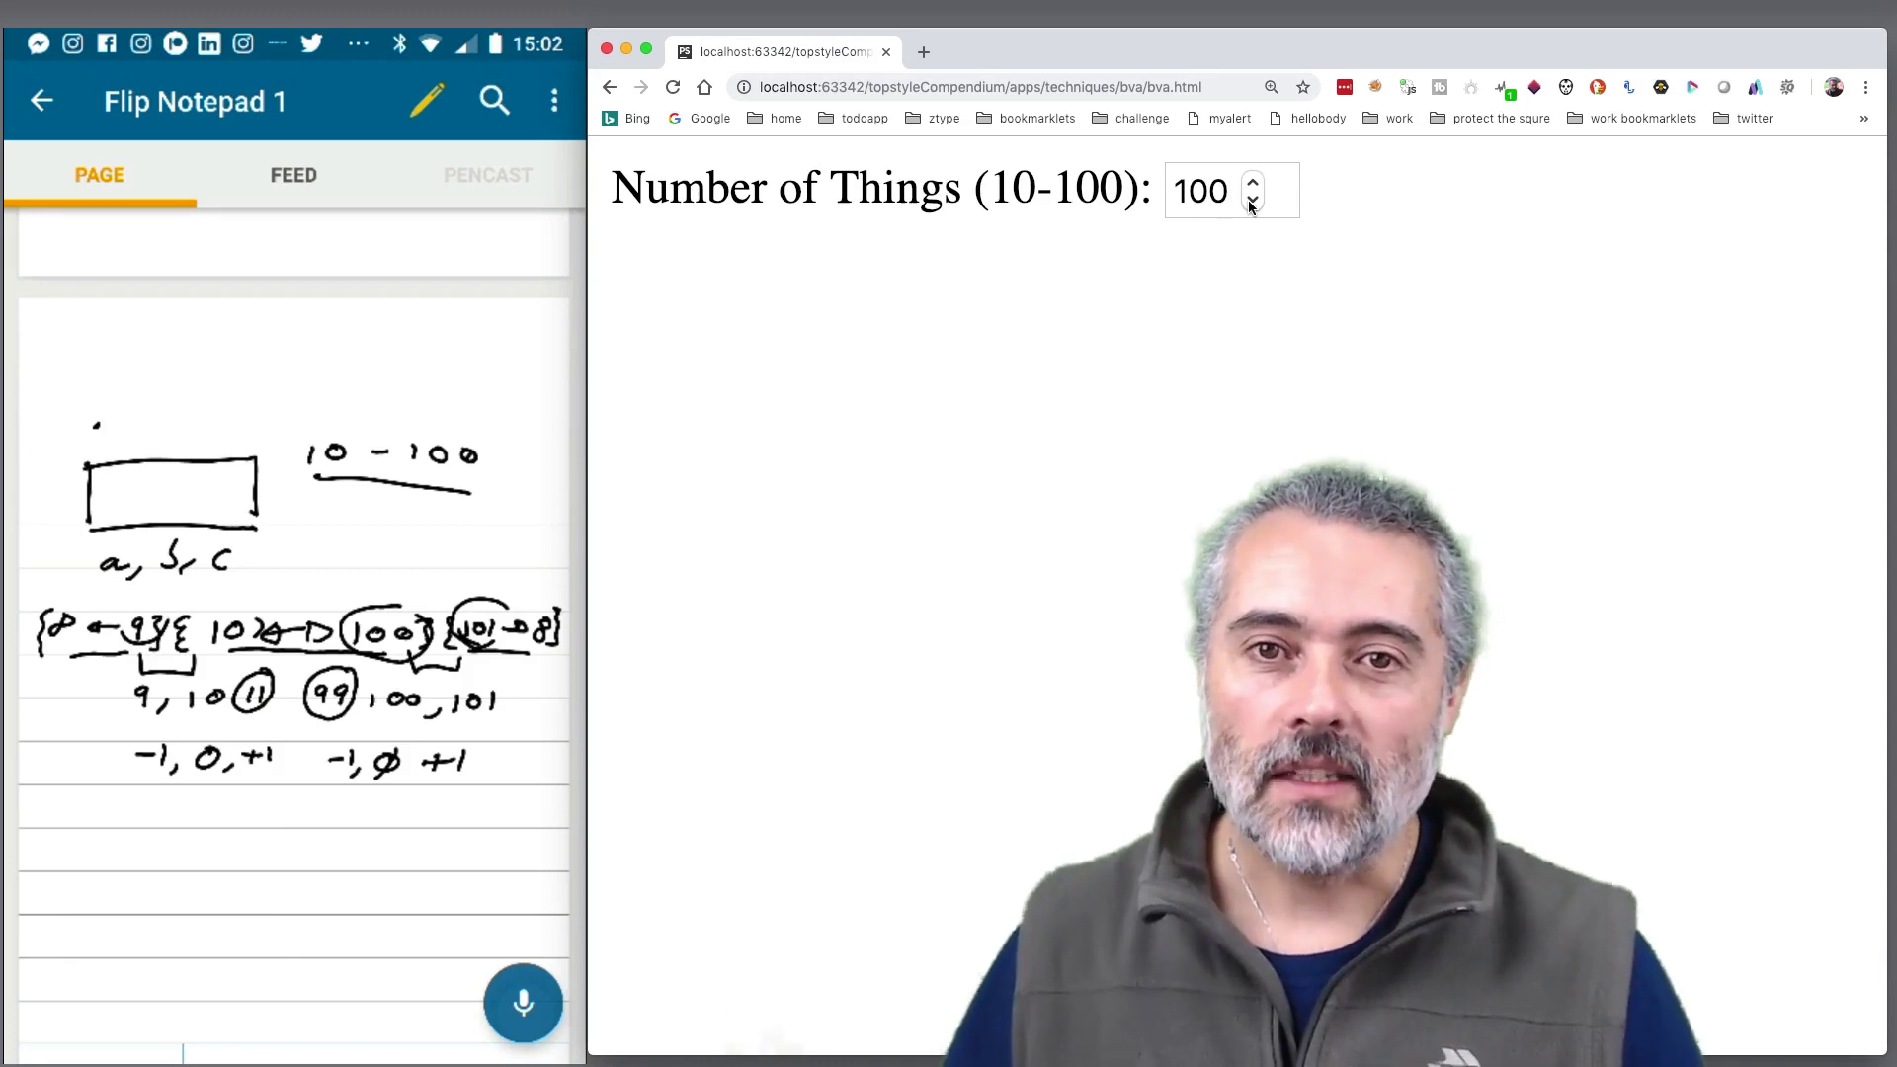
Step: Edit the field value from 100 to 101
left_click(1217, 196)
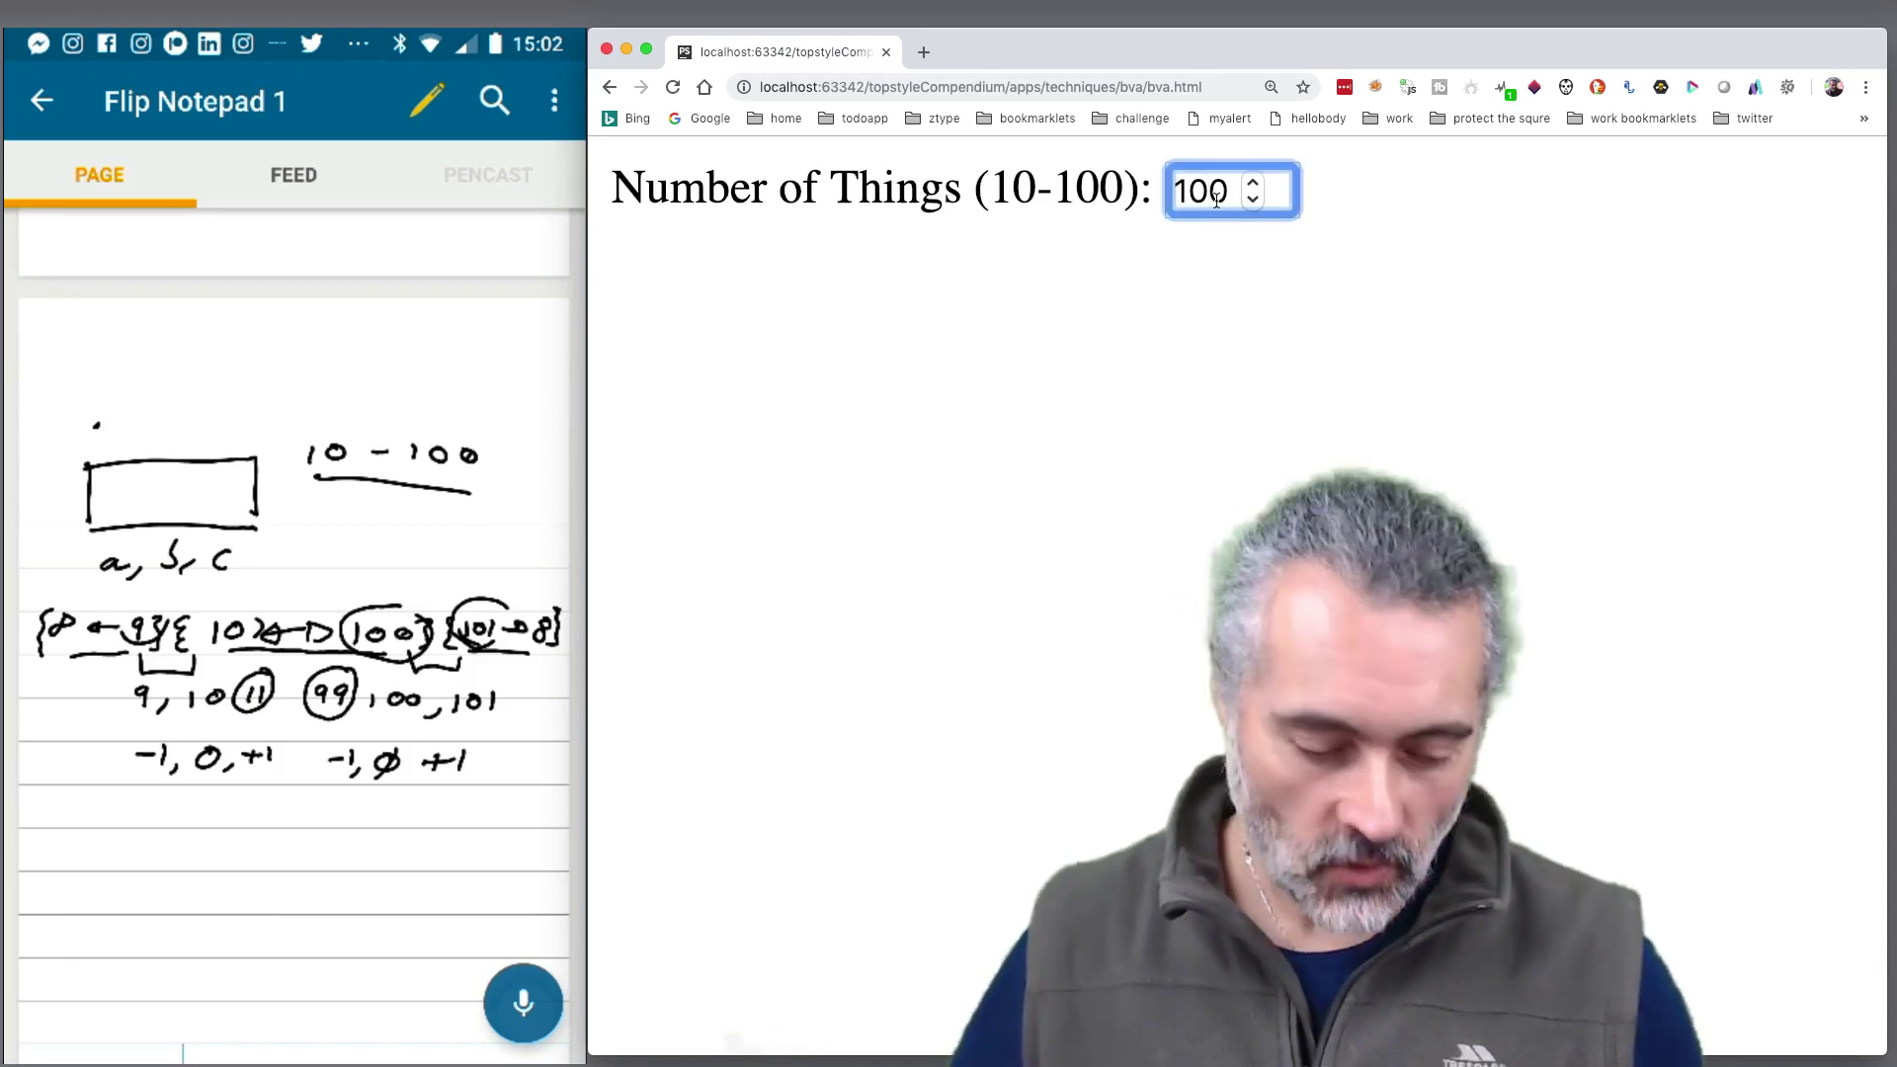
key("BackSpace")
type("1")
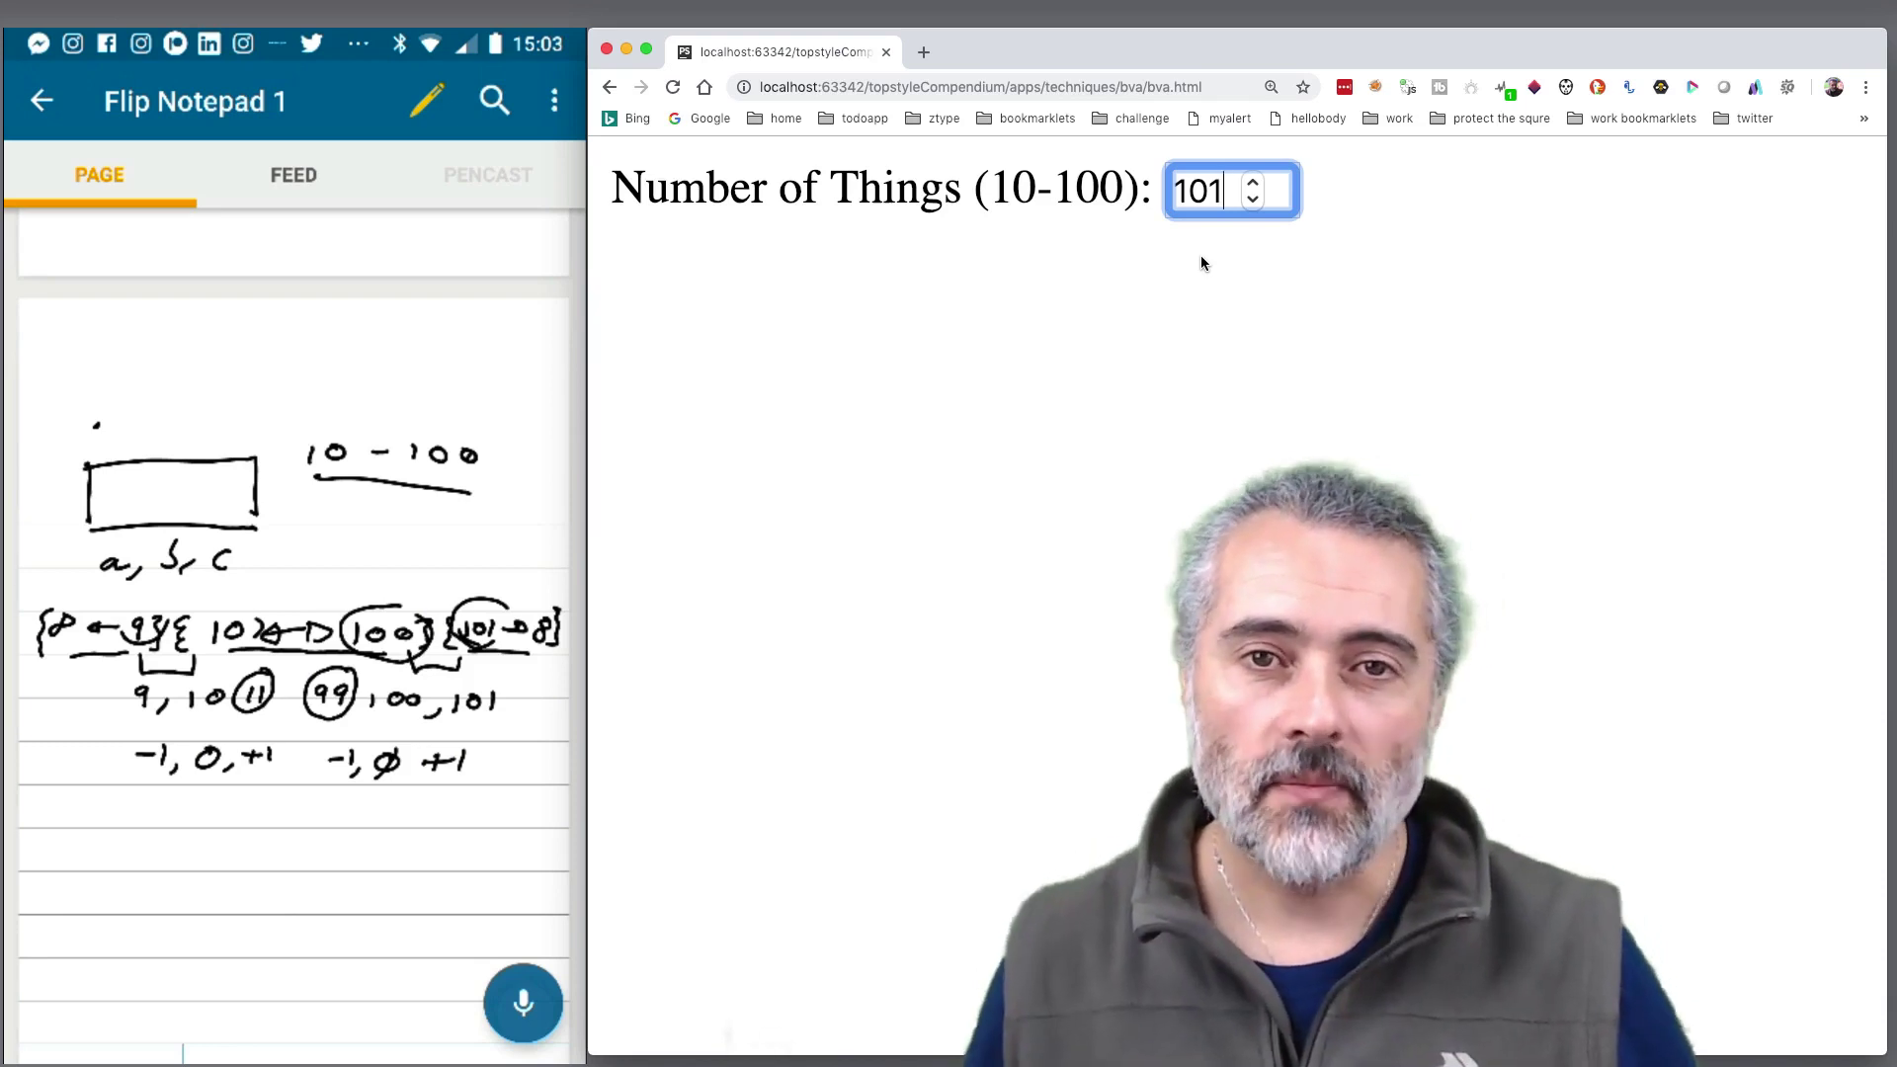
Step: See 101 rejected as above 100, submit 100 instead, then widen the browser window
key("Return")
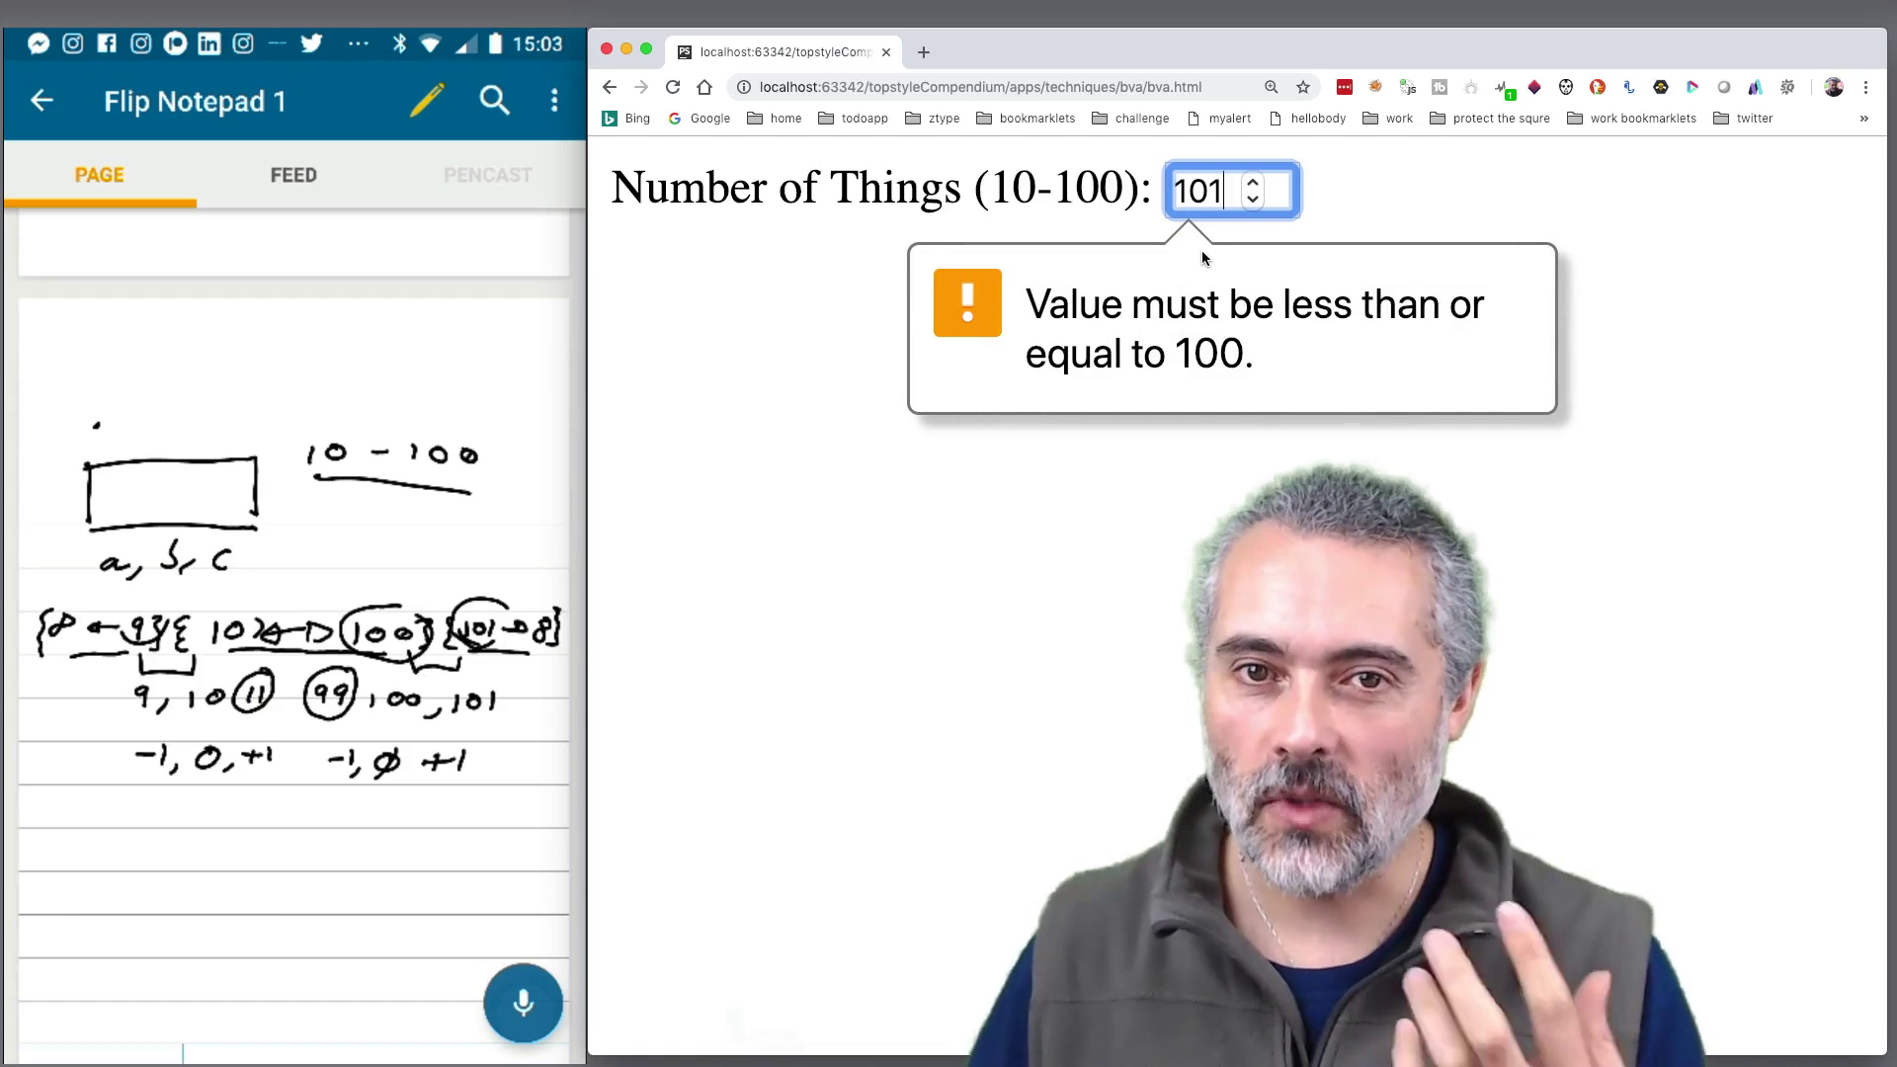
key("Down")
key("Return")
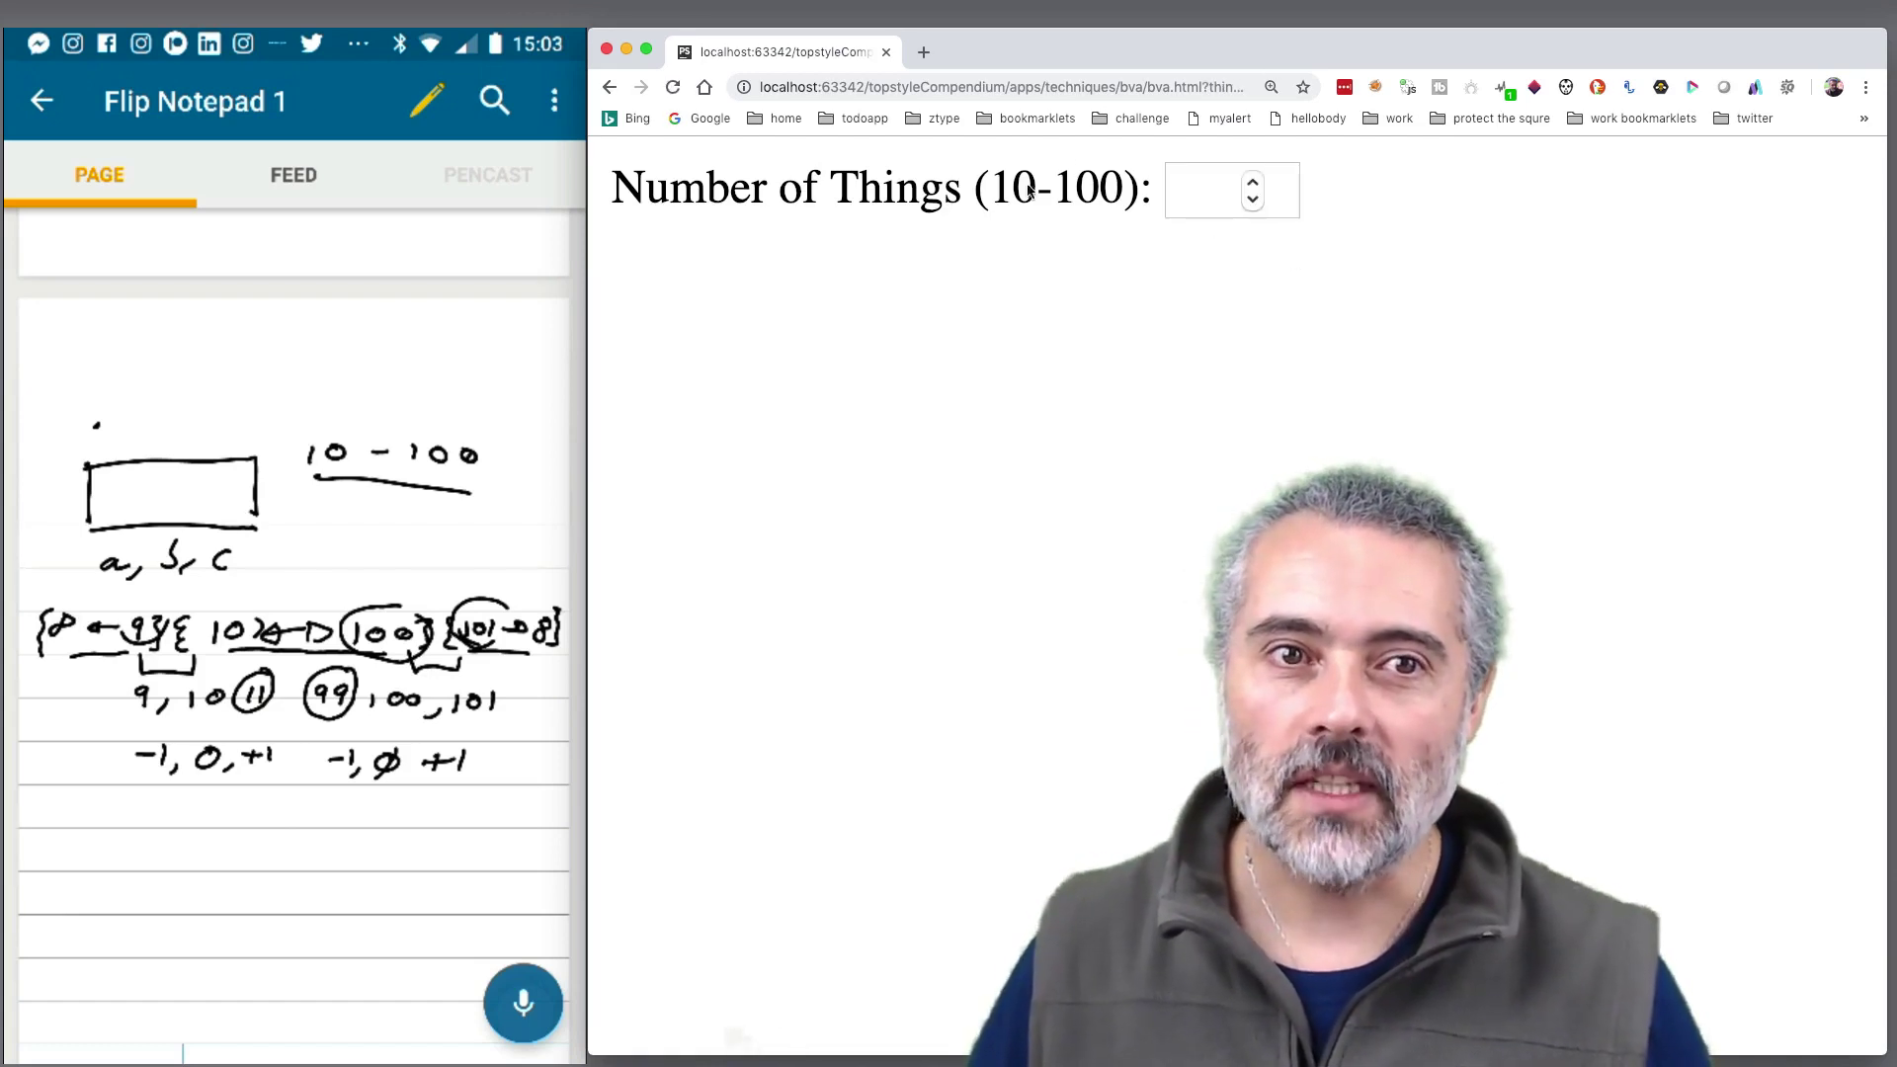
left_click_drag(590, 342, 339, 342)
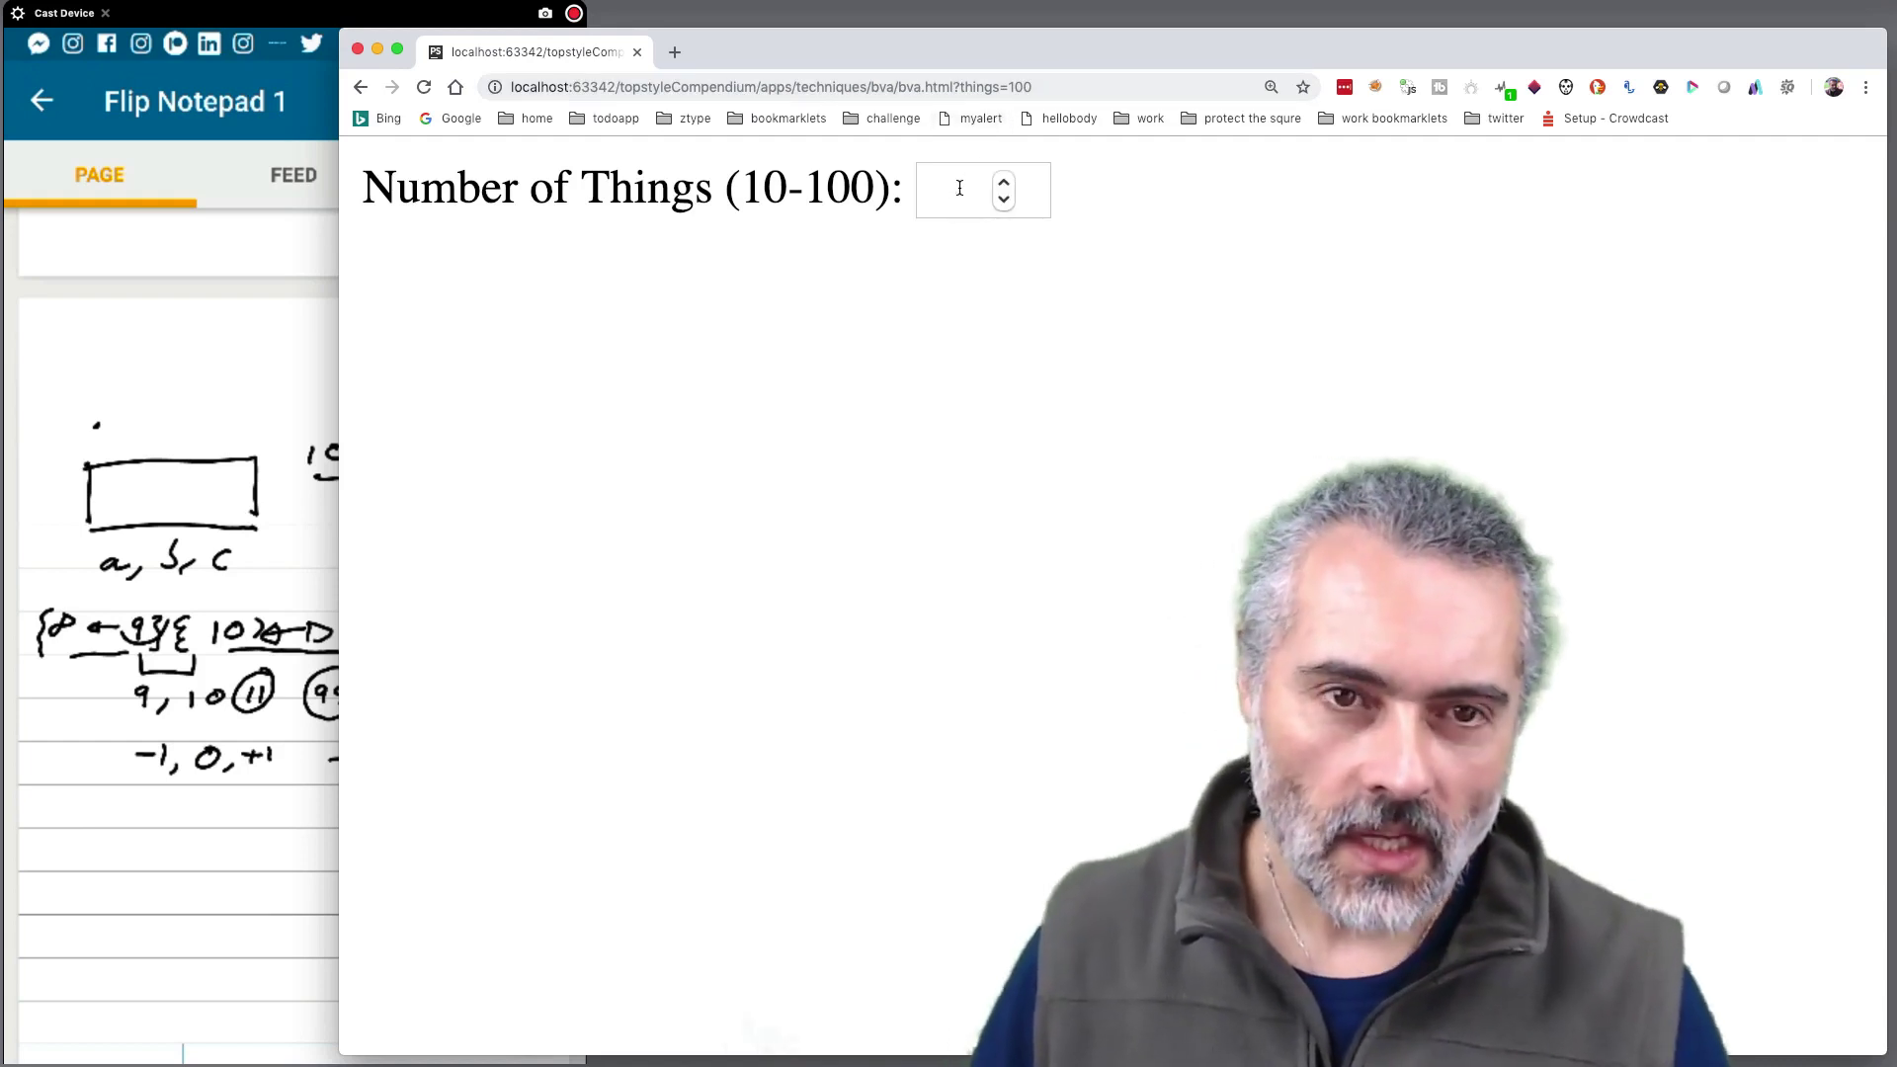
left_click(960, 187)
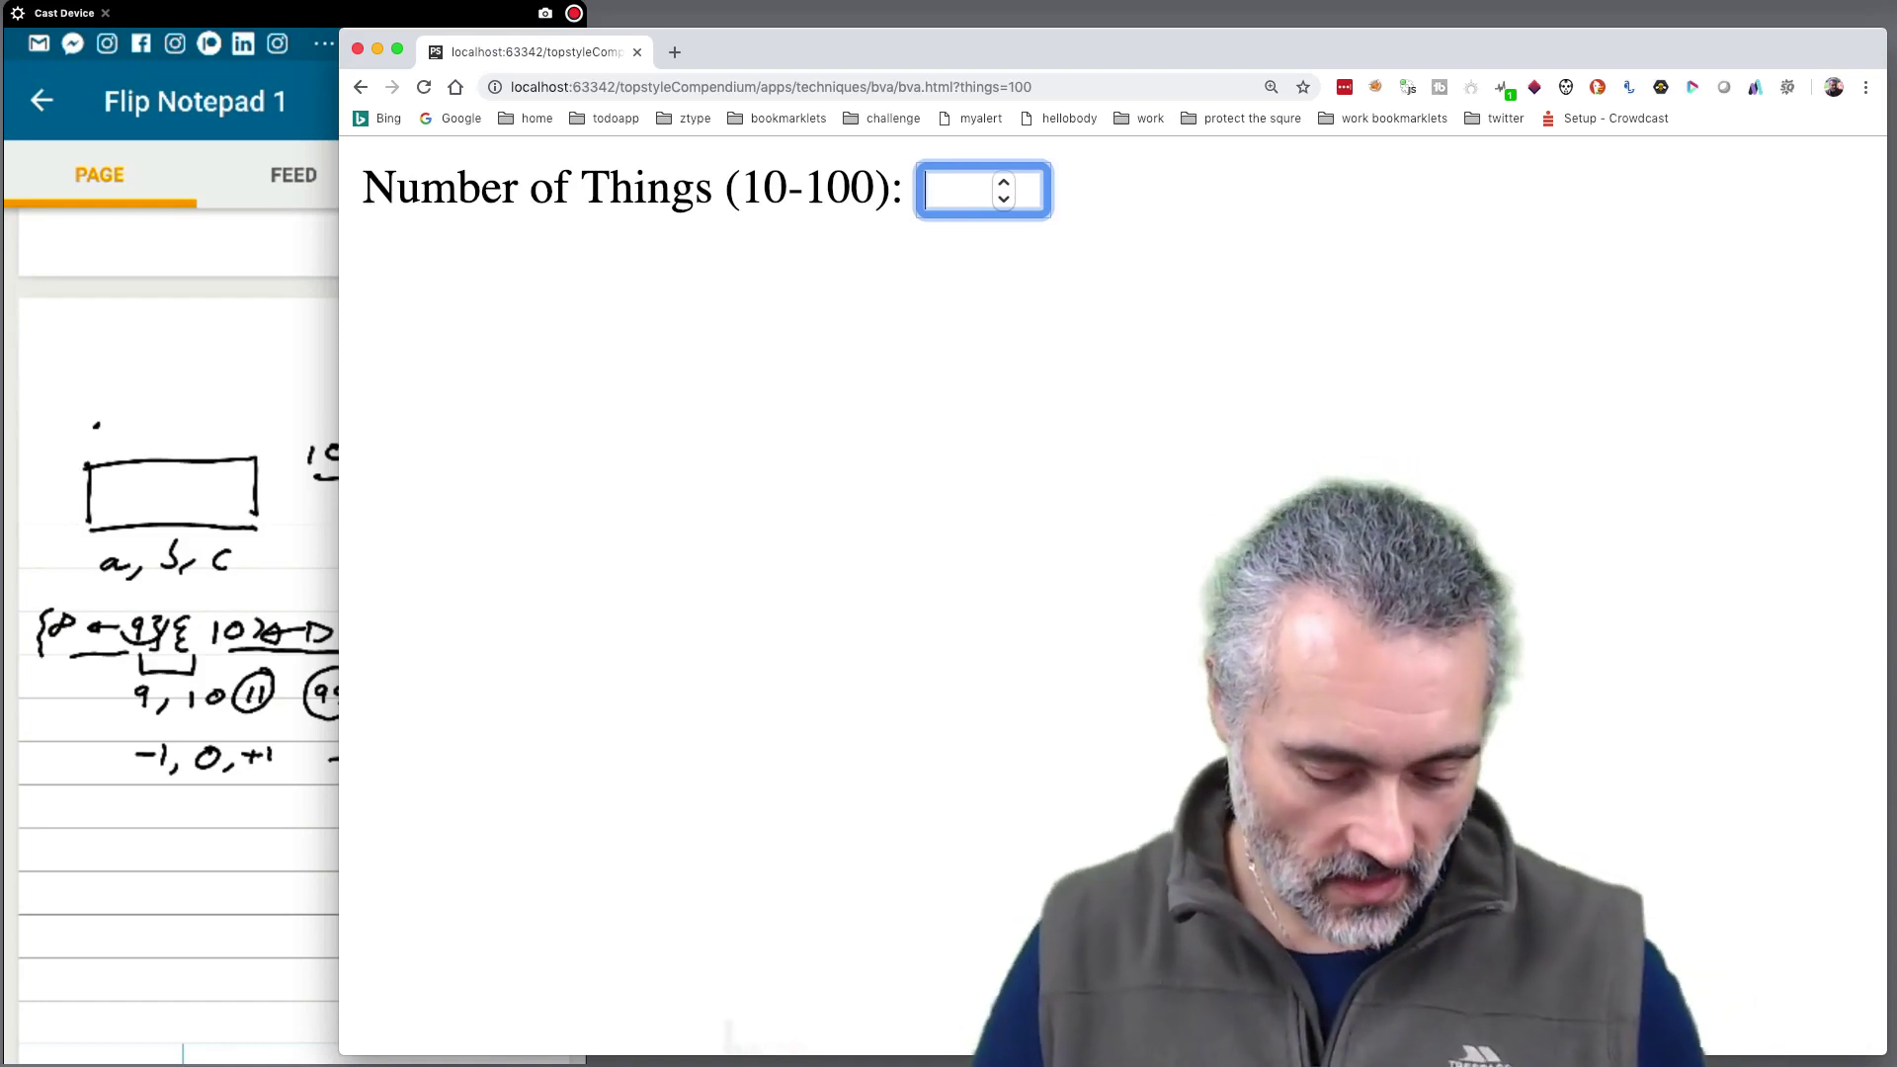
Step: Enter the scientific-notation value 2e1 in the number field and submit it
type("e")
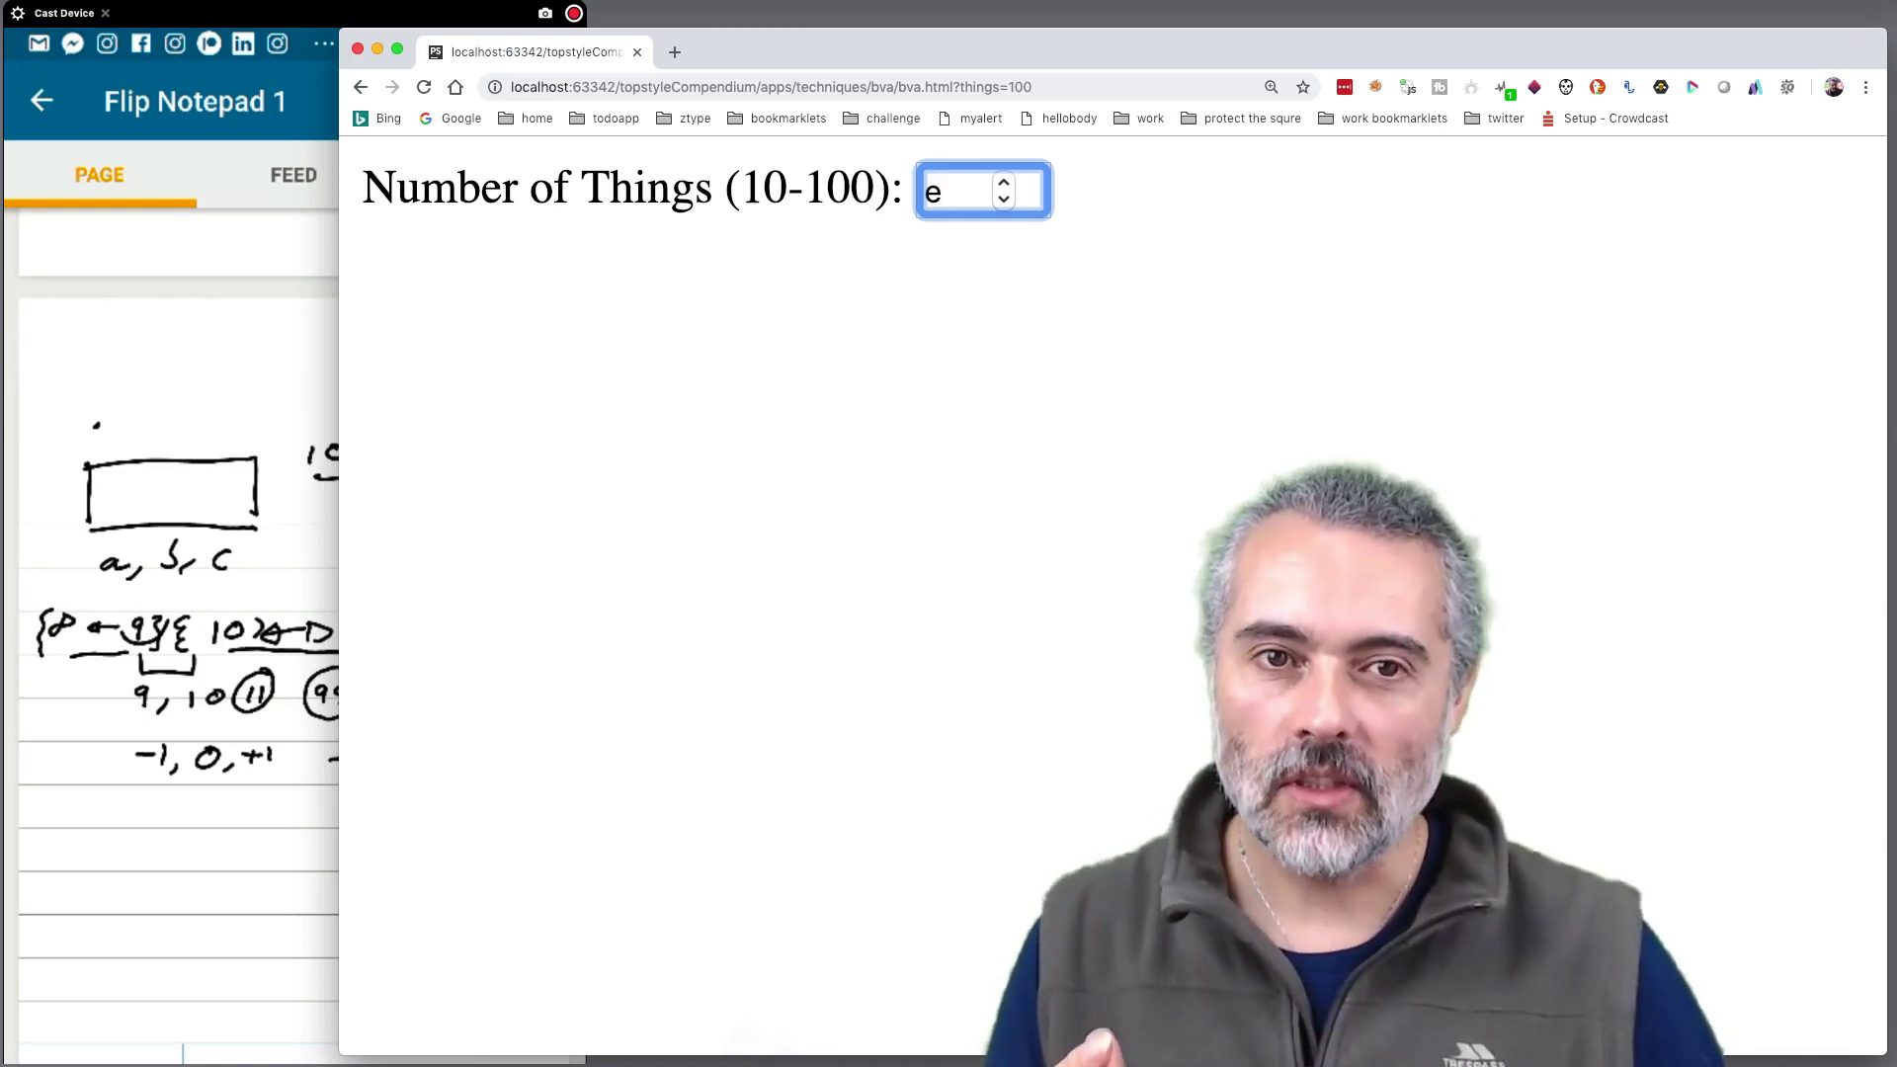
key("Home")
type("2")
key("End")
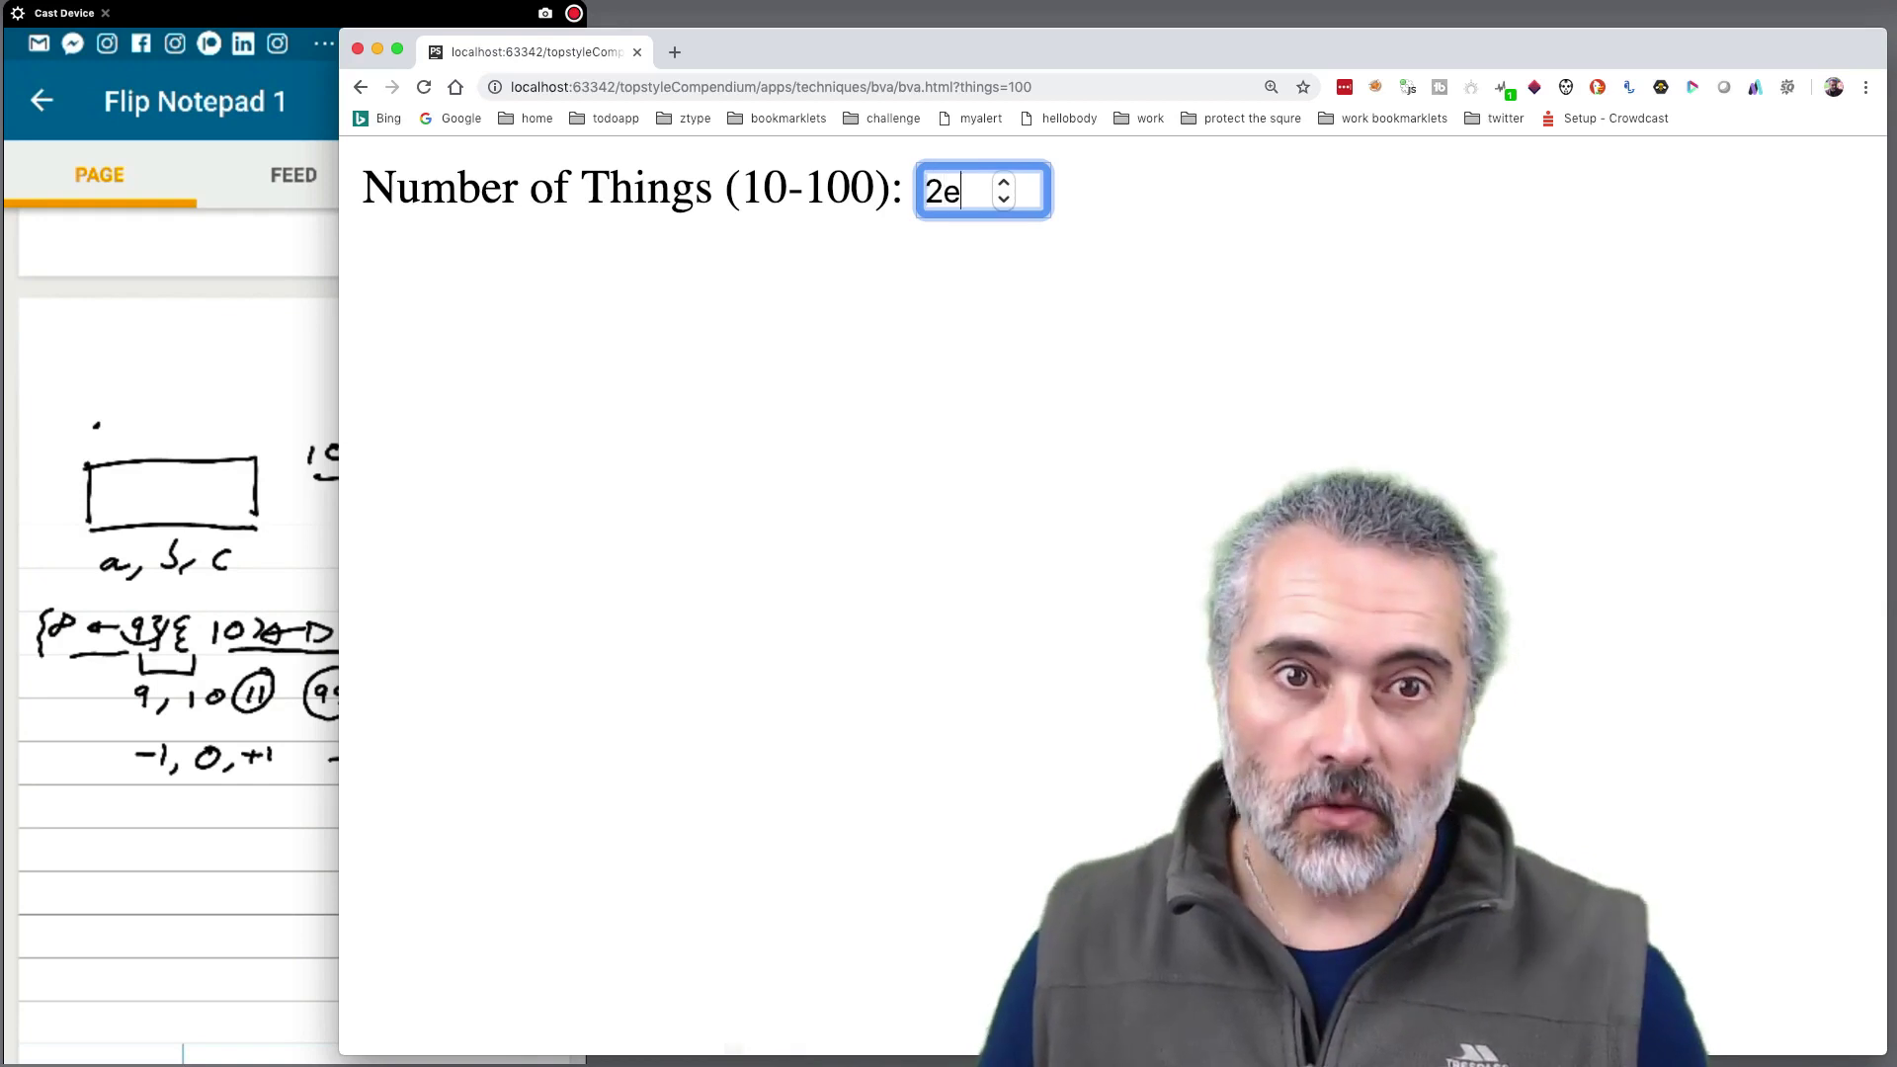
type("1")
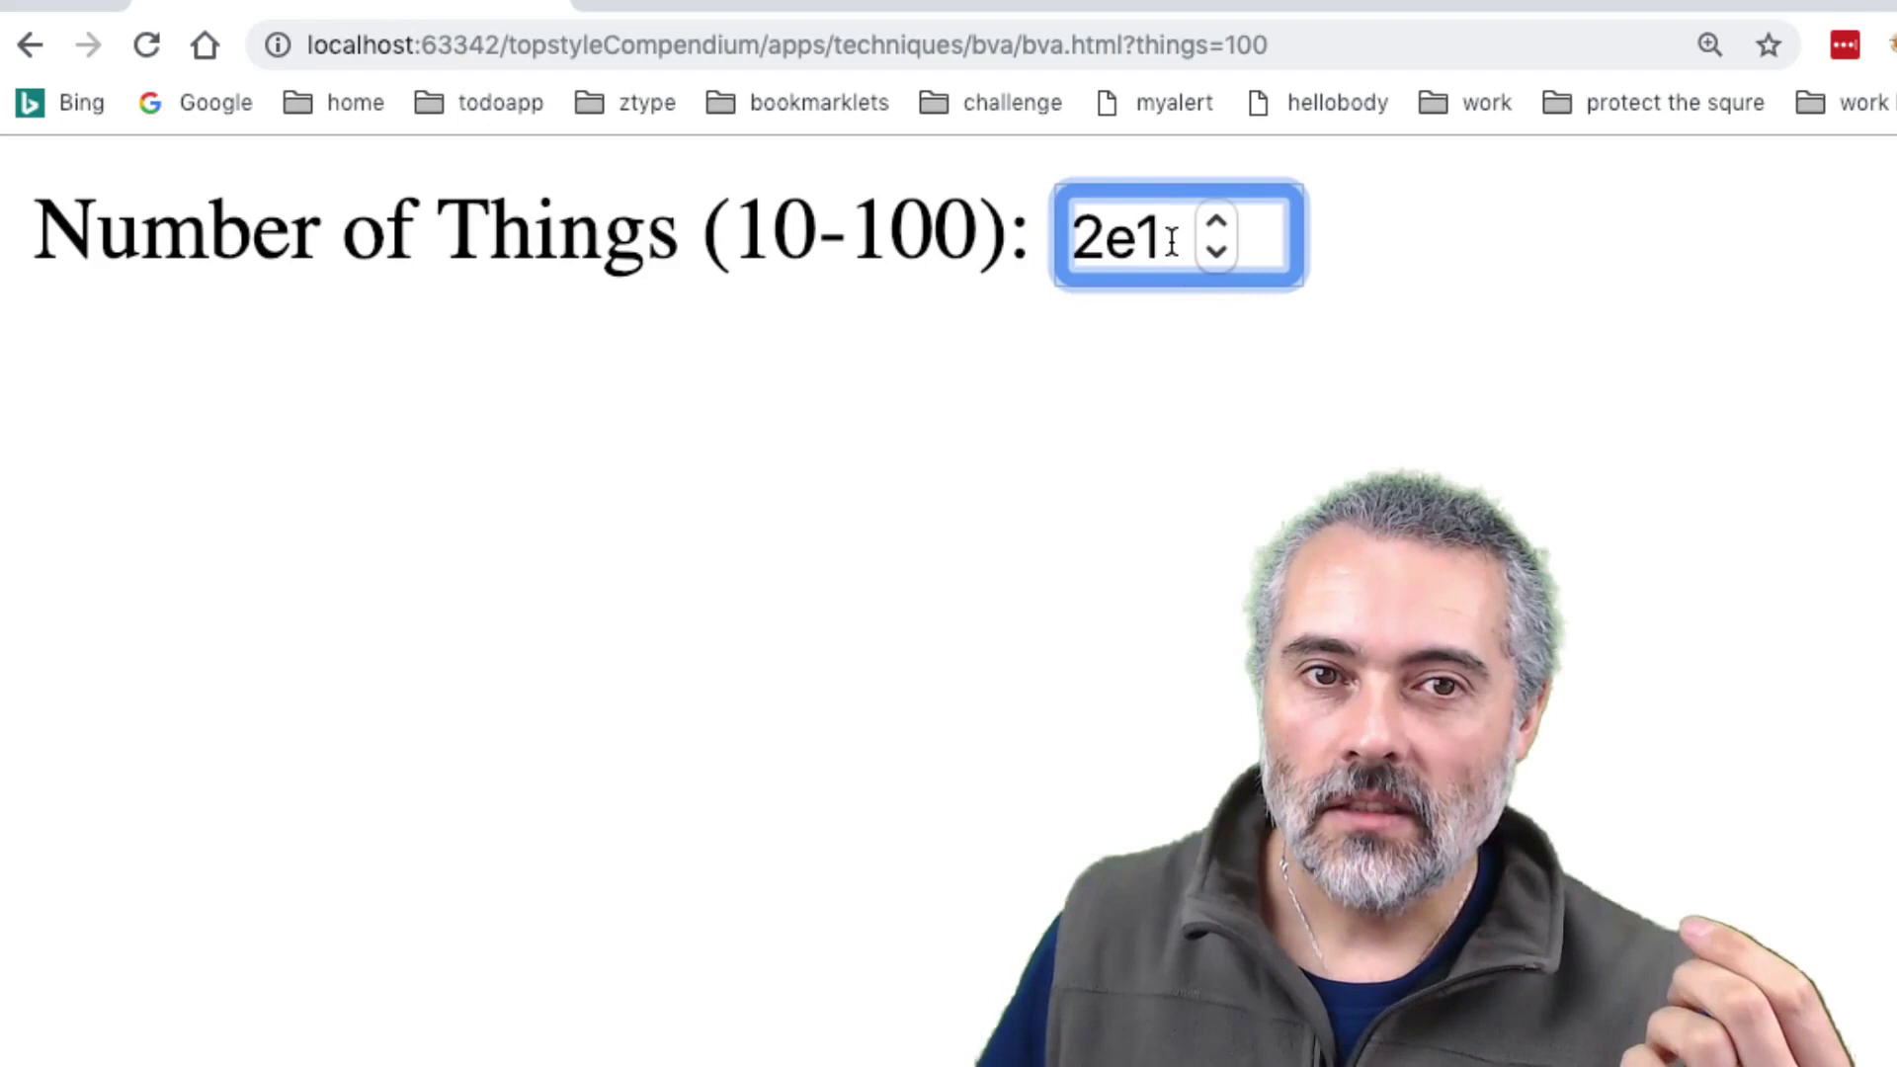
key("Return")
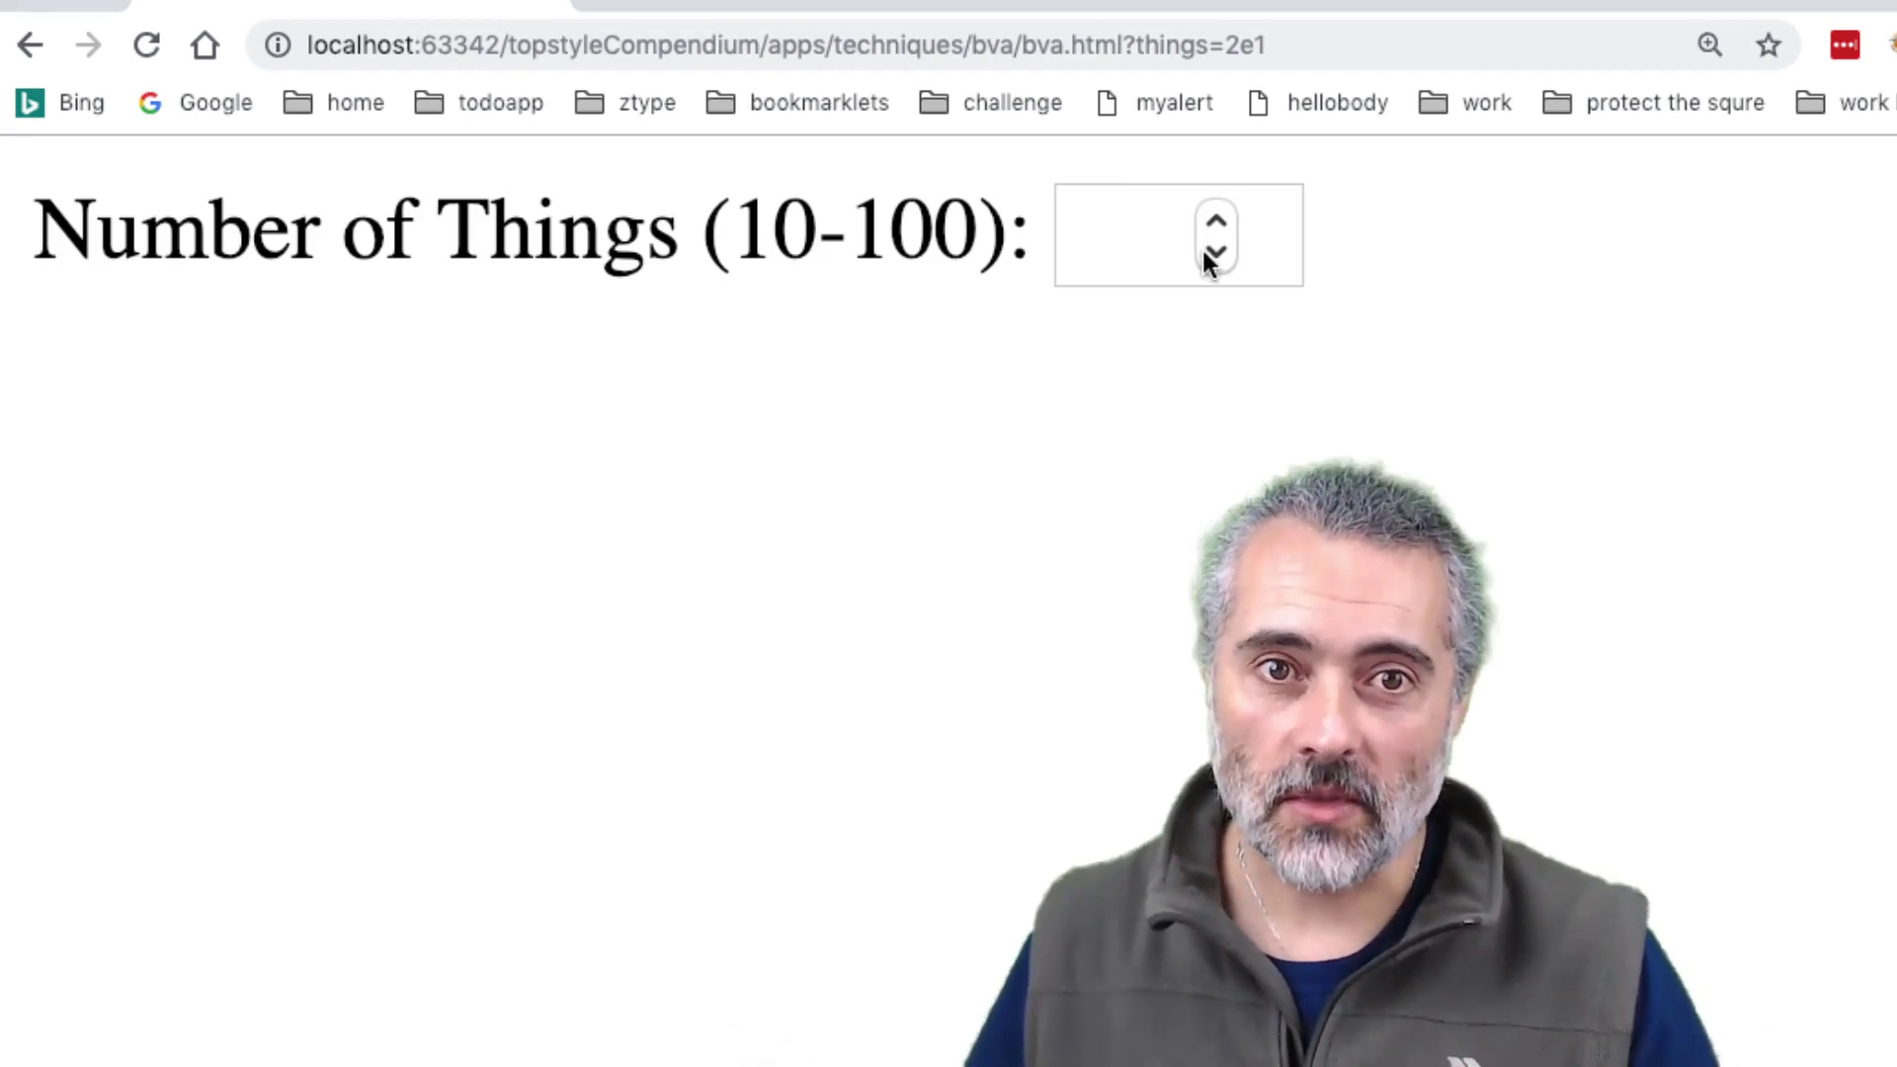
Step: Enter 1, then use the spinner arrows to bring the value to 10
left_click(1130, 241)
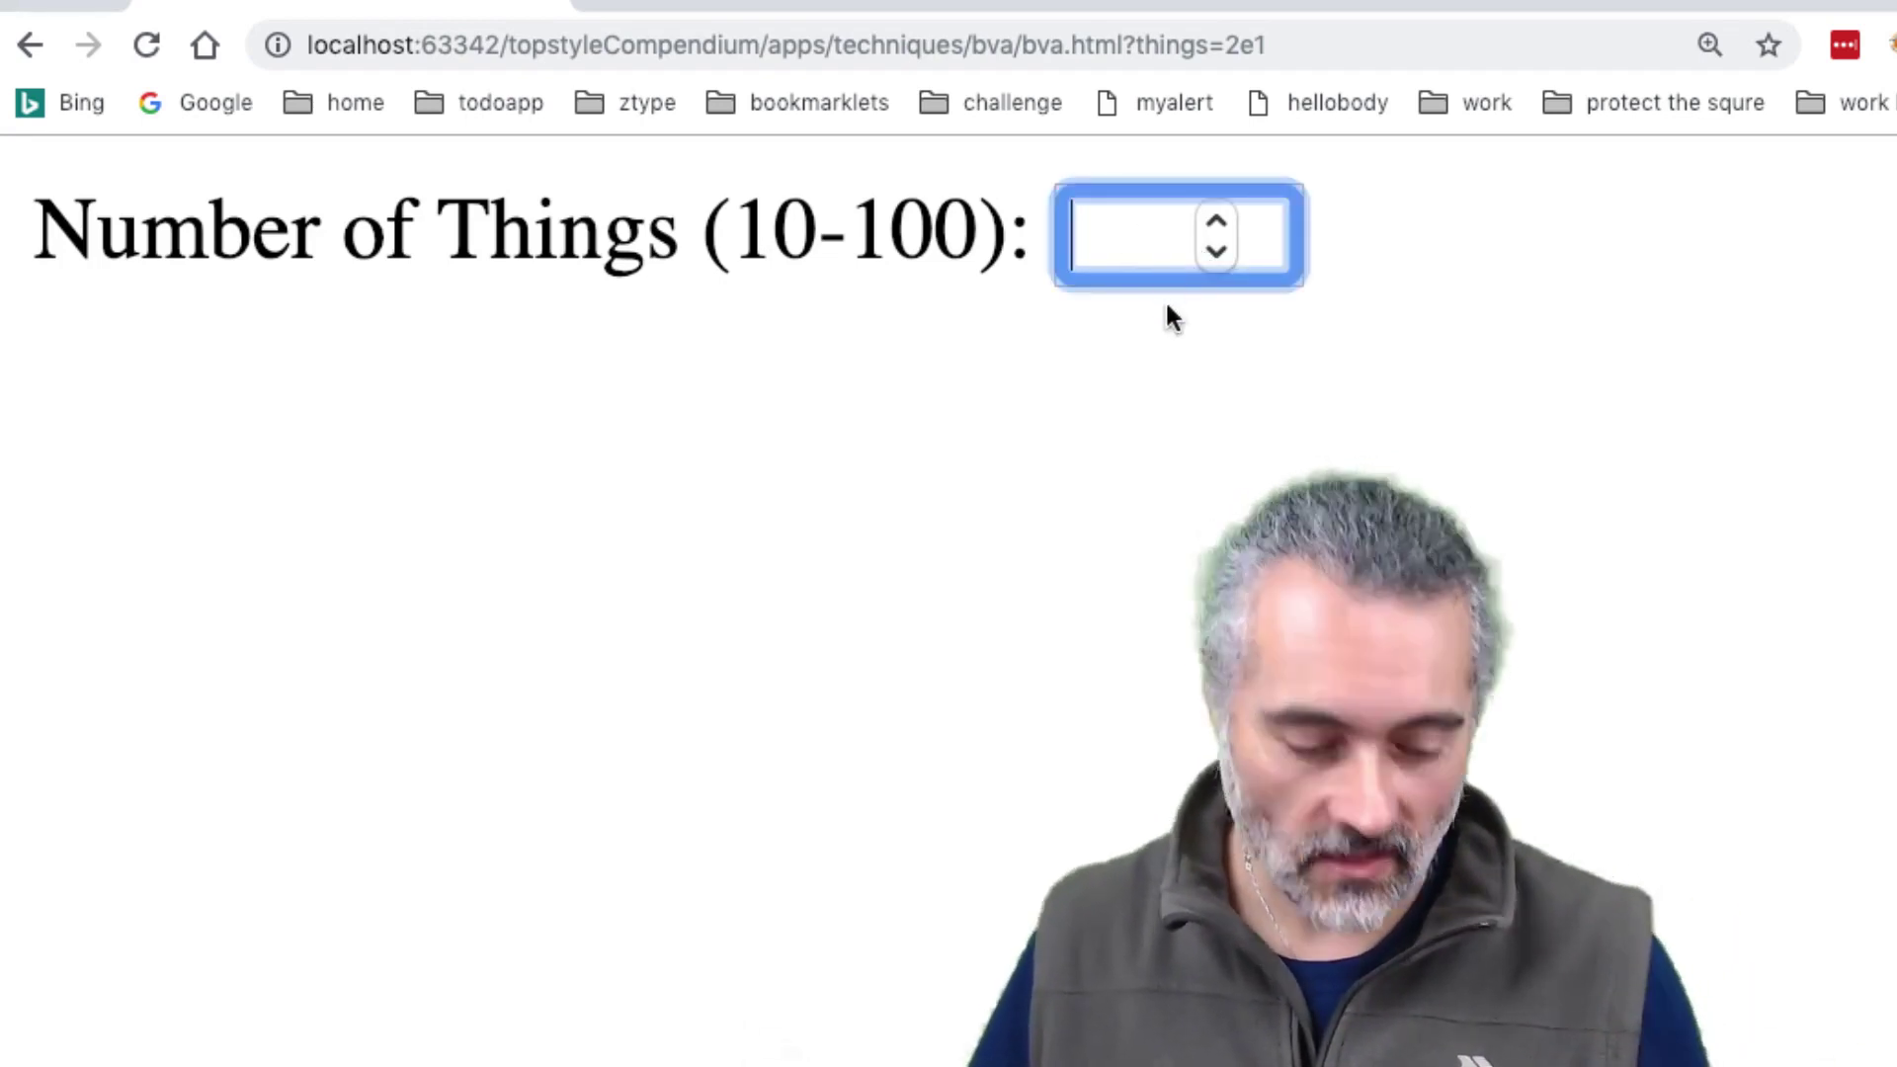
type("1")
key("super+a")
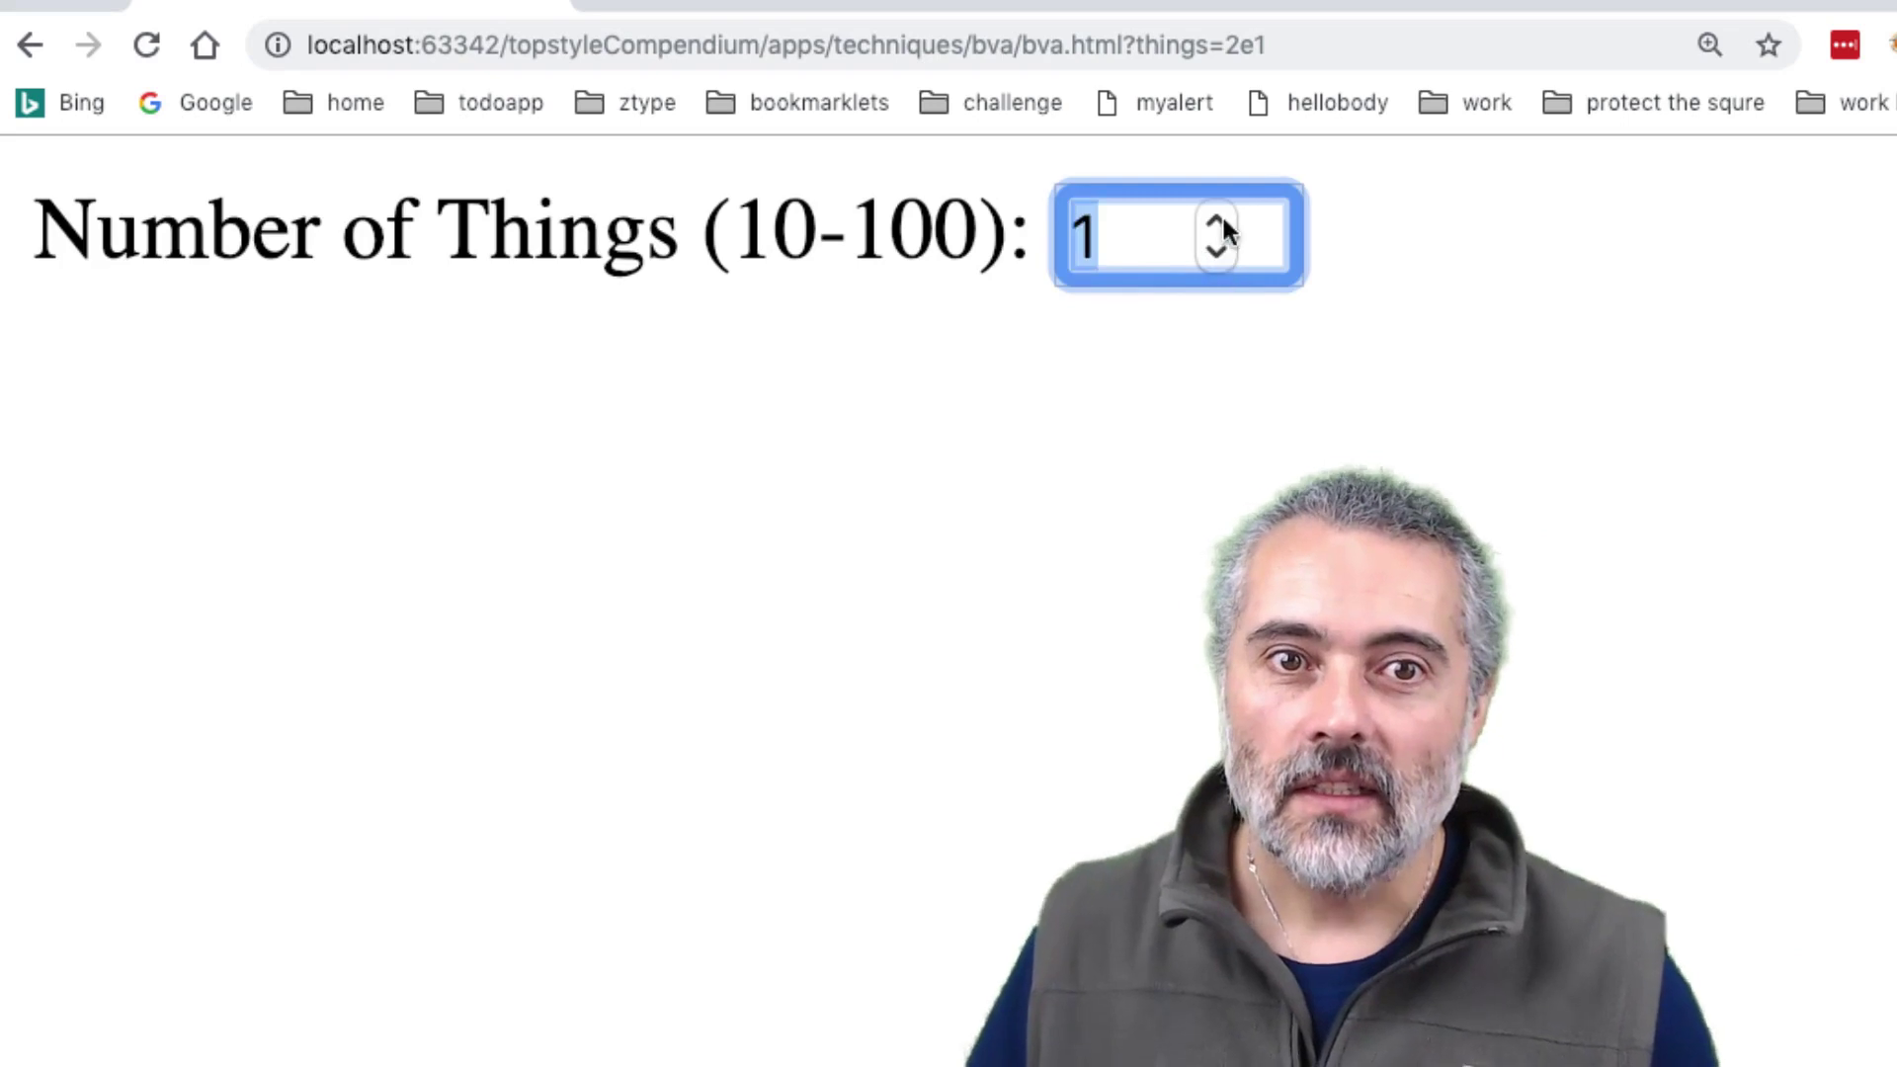
left_click(1221, 221)
left_click(1222, 221)
left_click(1221, 222)
left_click(1222, 221)
left_click(1221, 222)
left_click(1222, 254)
left_click(1222, 254)
left_click(1221, 254)
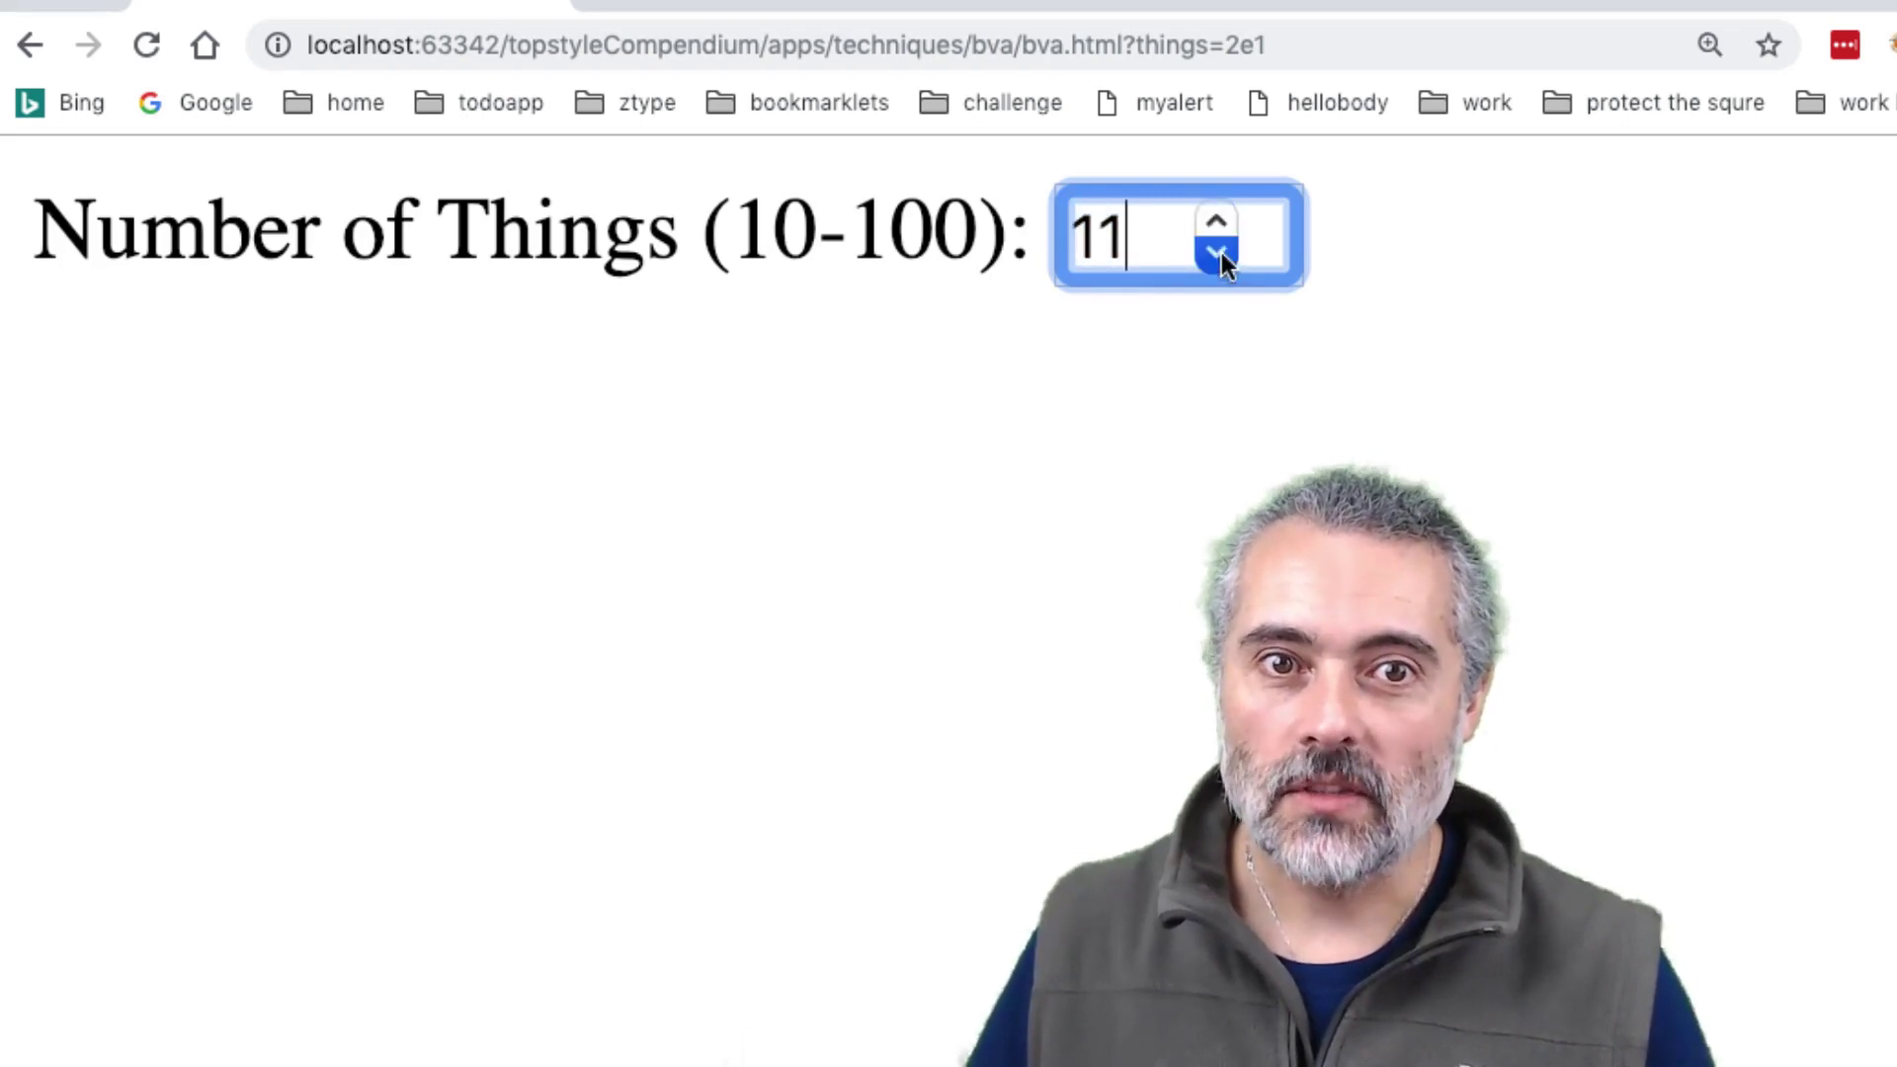
left_click(1221, 254)
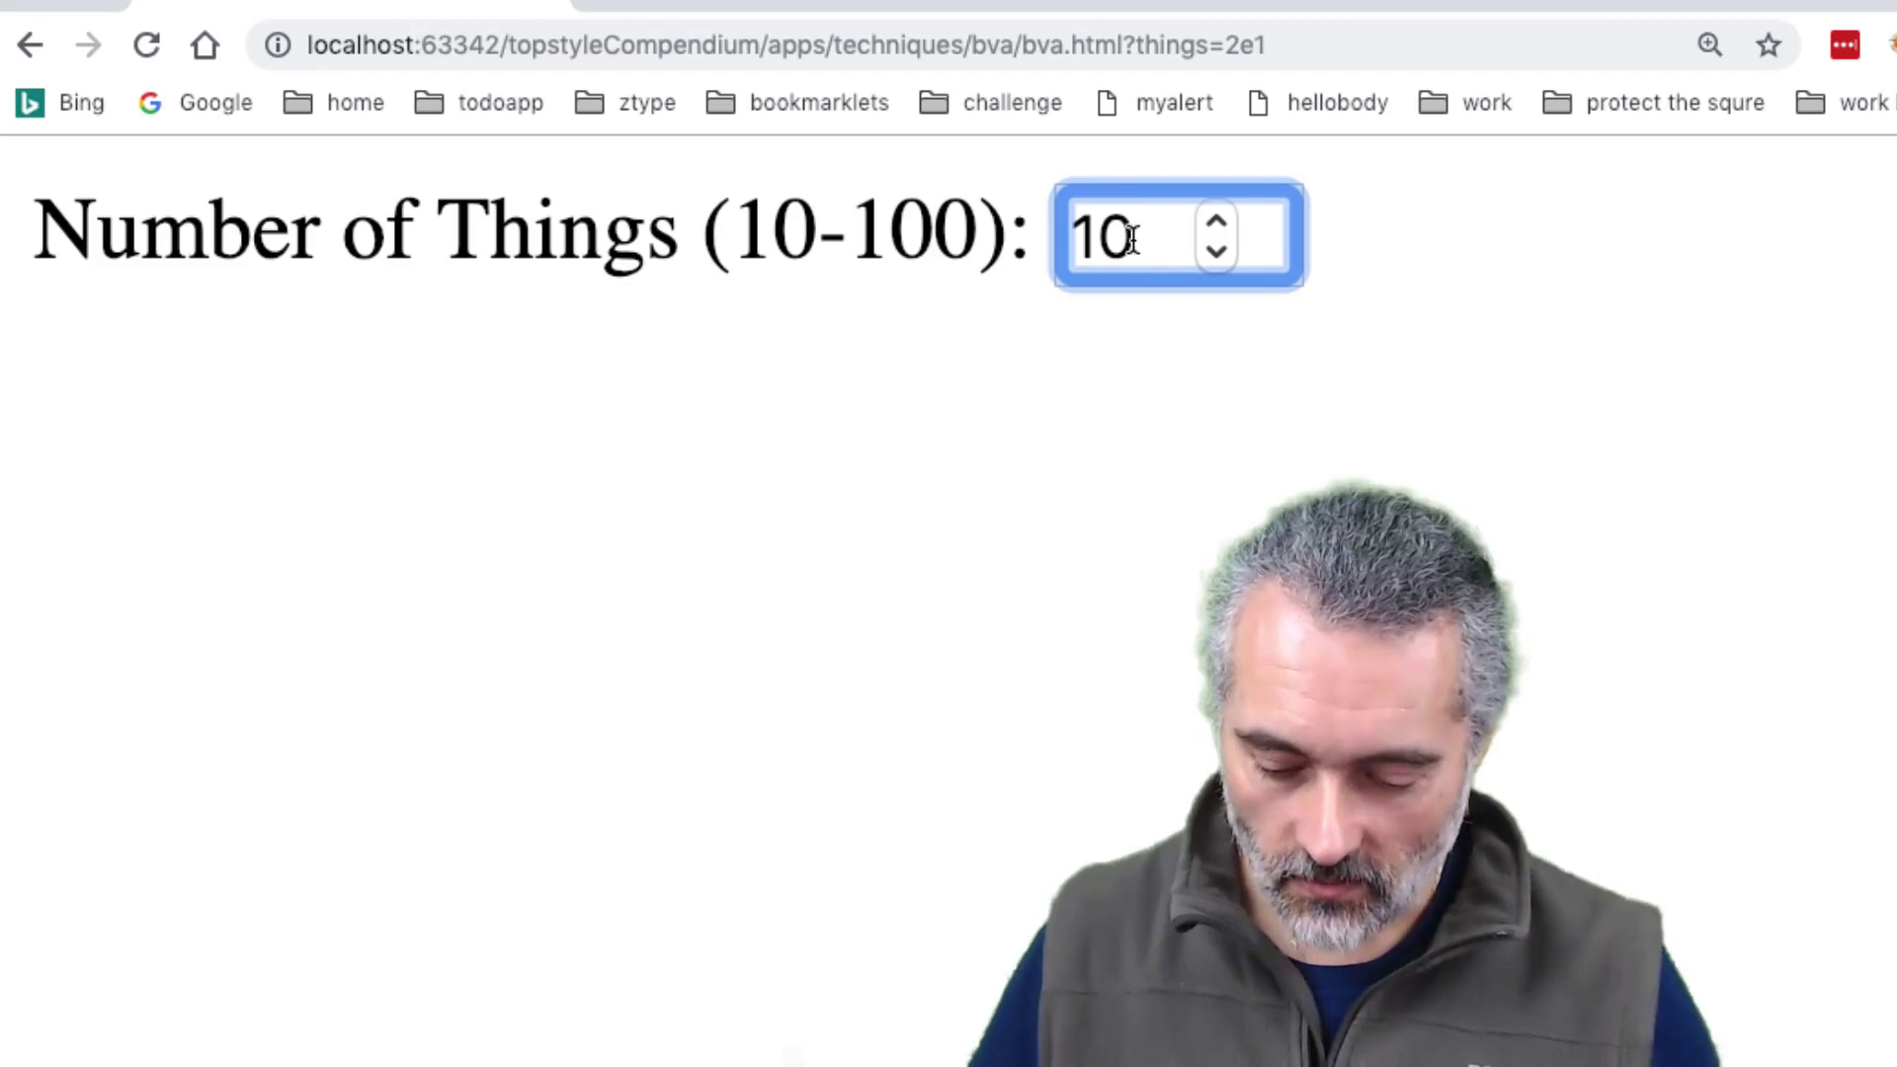
Step: Try the stray characters -+., then prefix a plus sign and submit +10
type("-+")
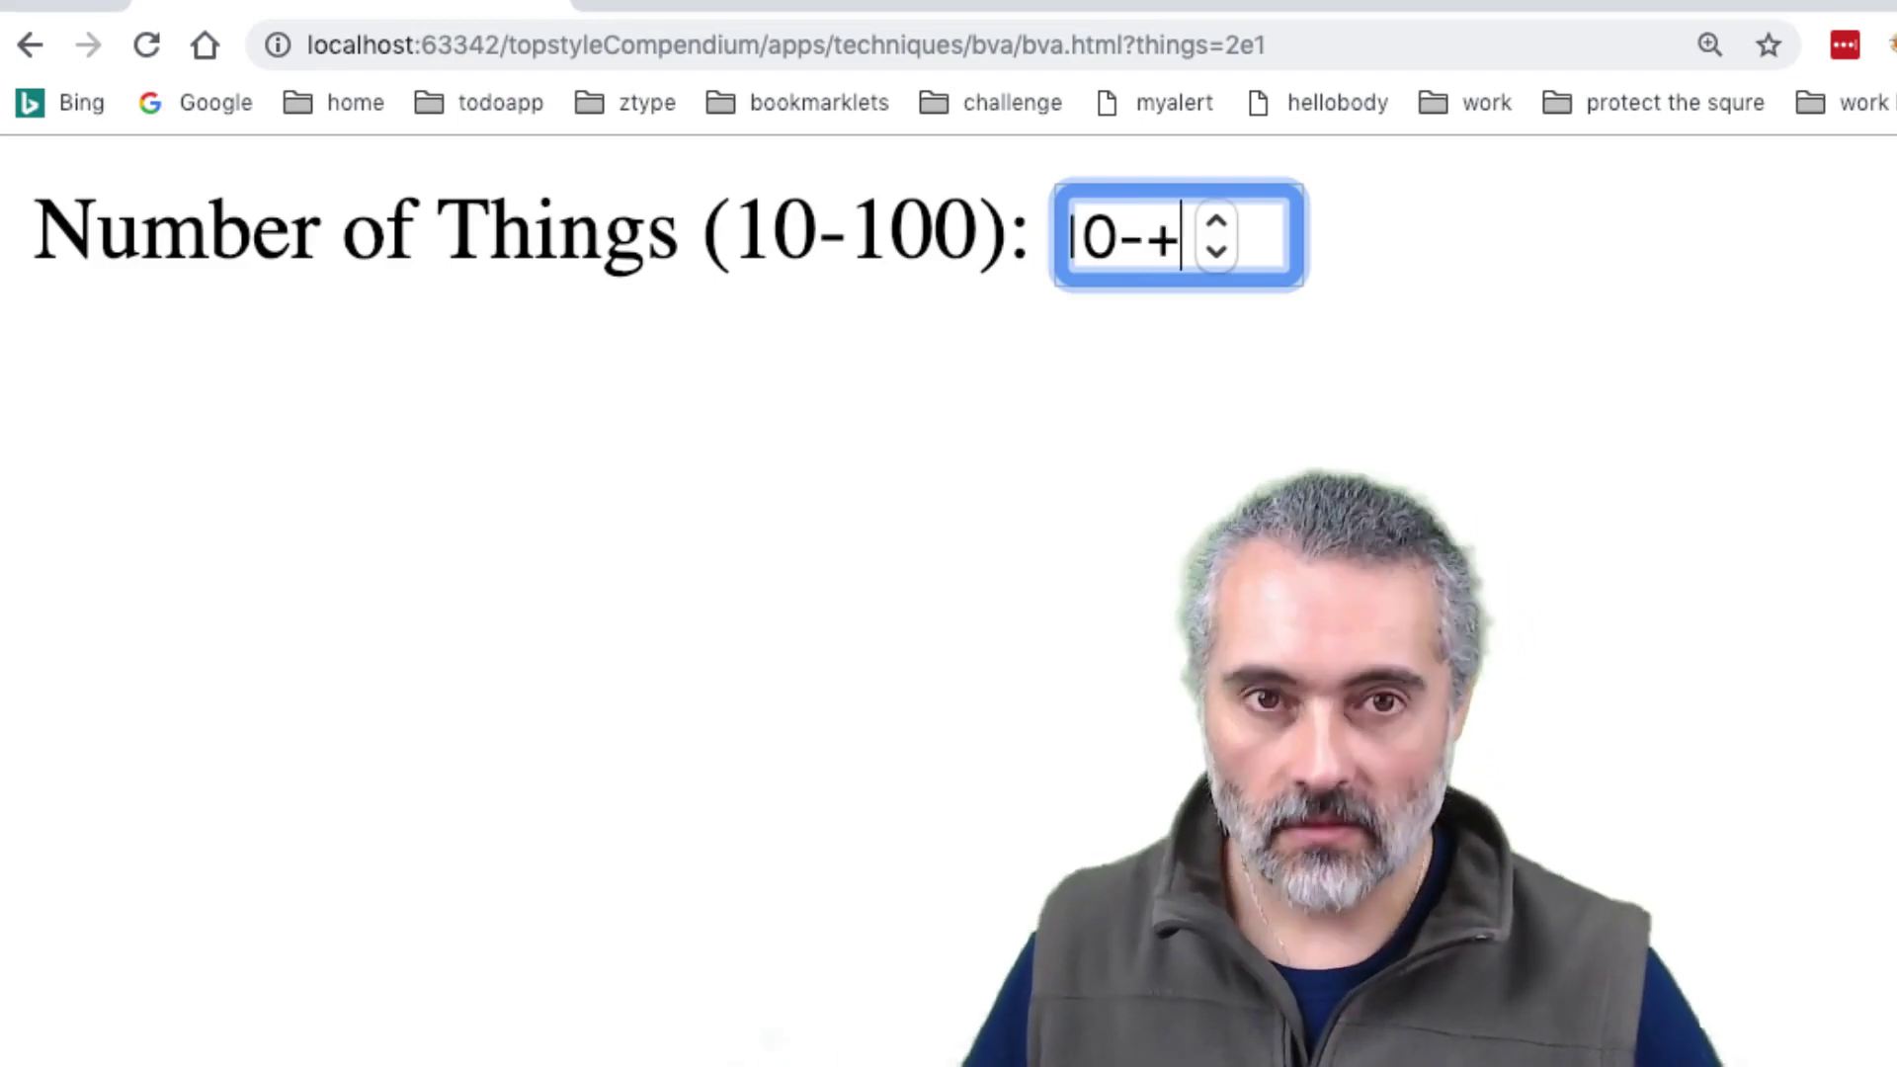
type(".")
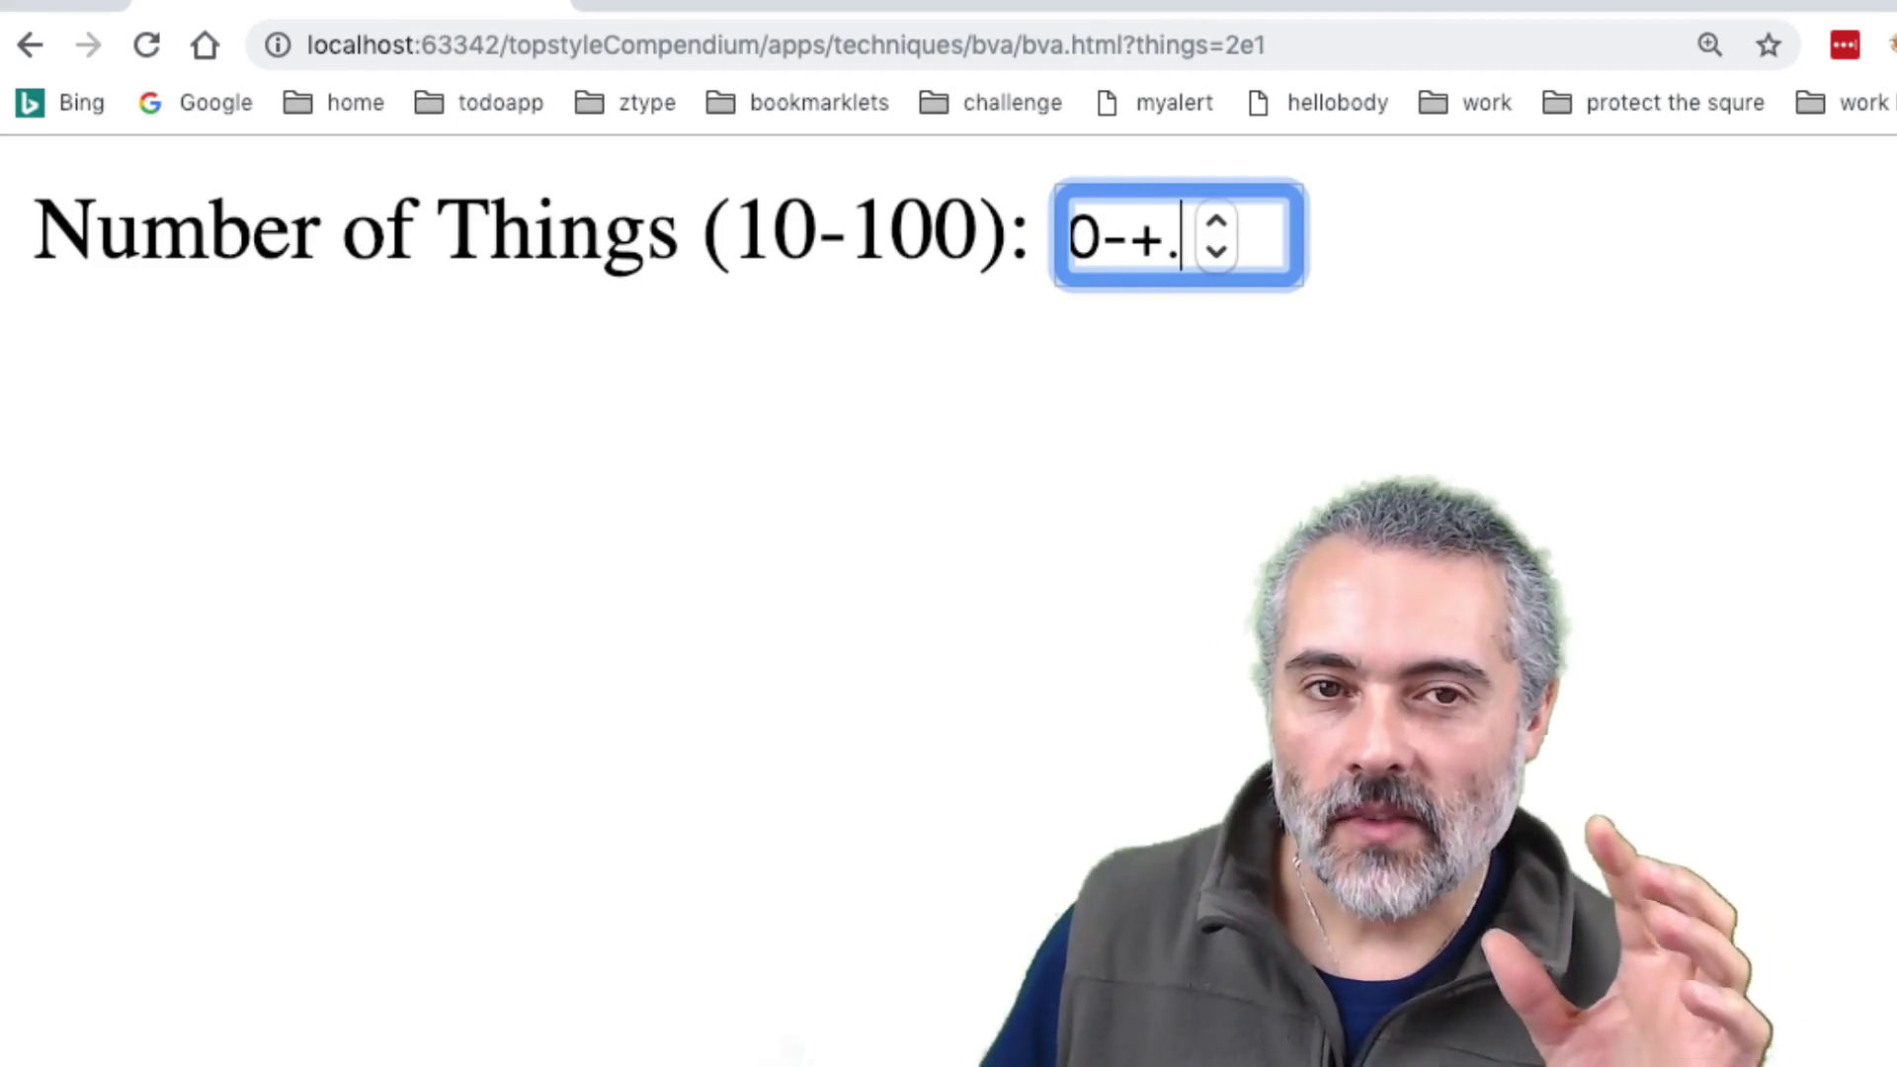
key("BackSpace")
key("BackSpace")
key("BackSpace")
left_click(1099, 237)
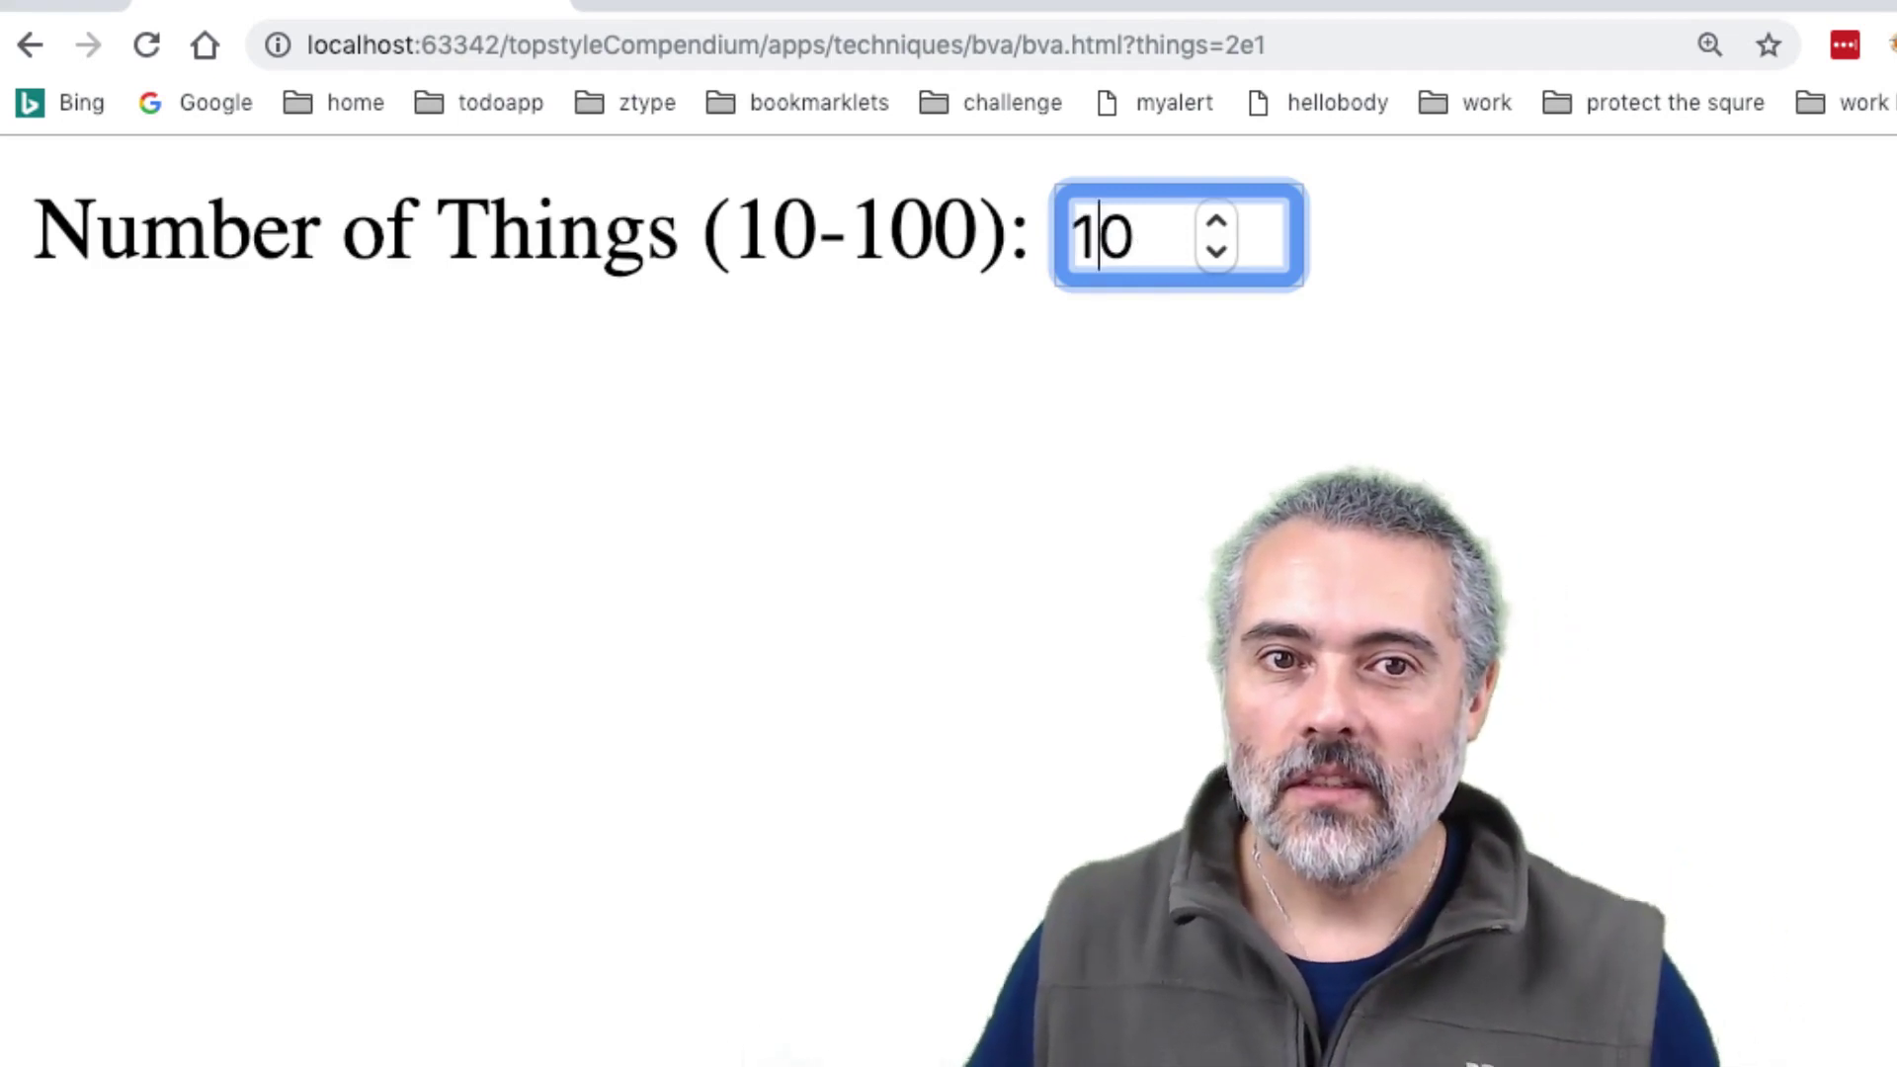
key("Left")
type("+")
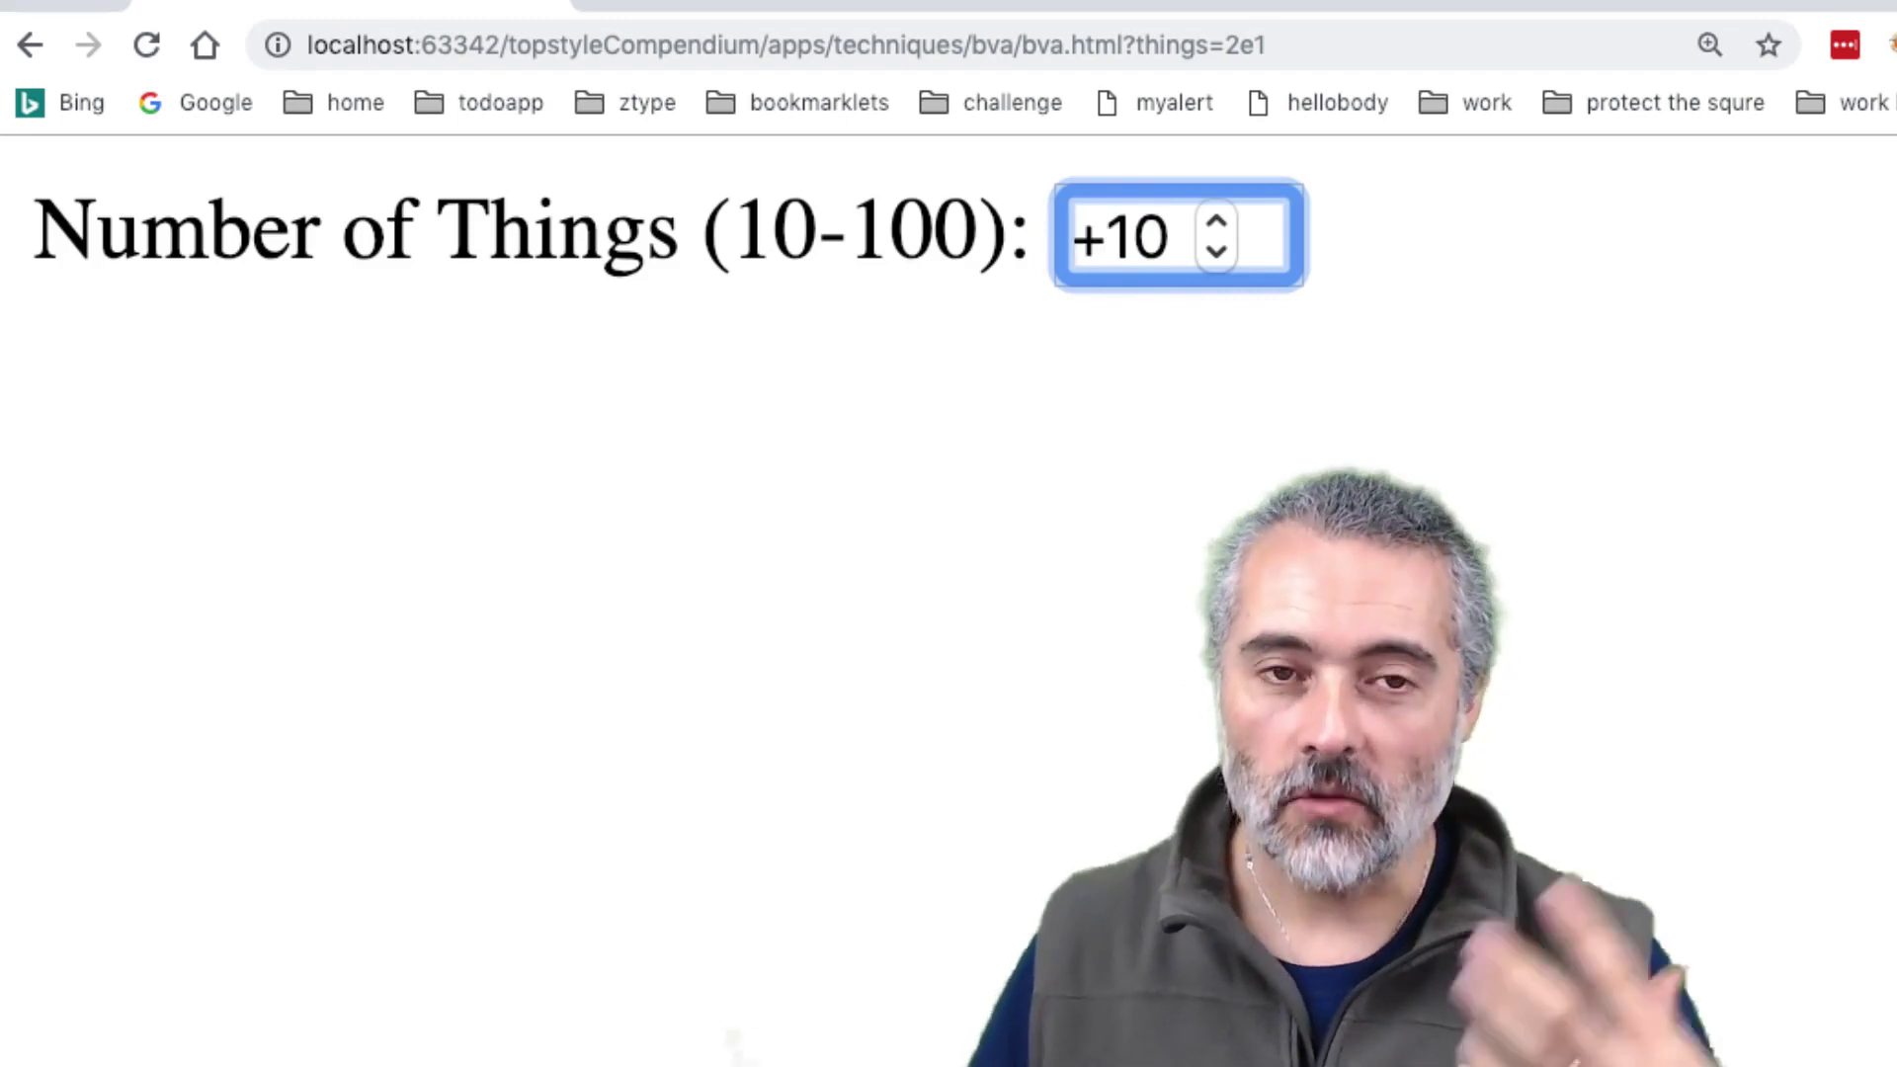
left_click(1241, 394)
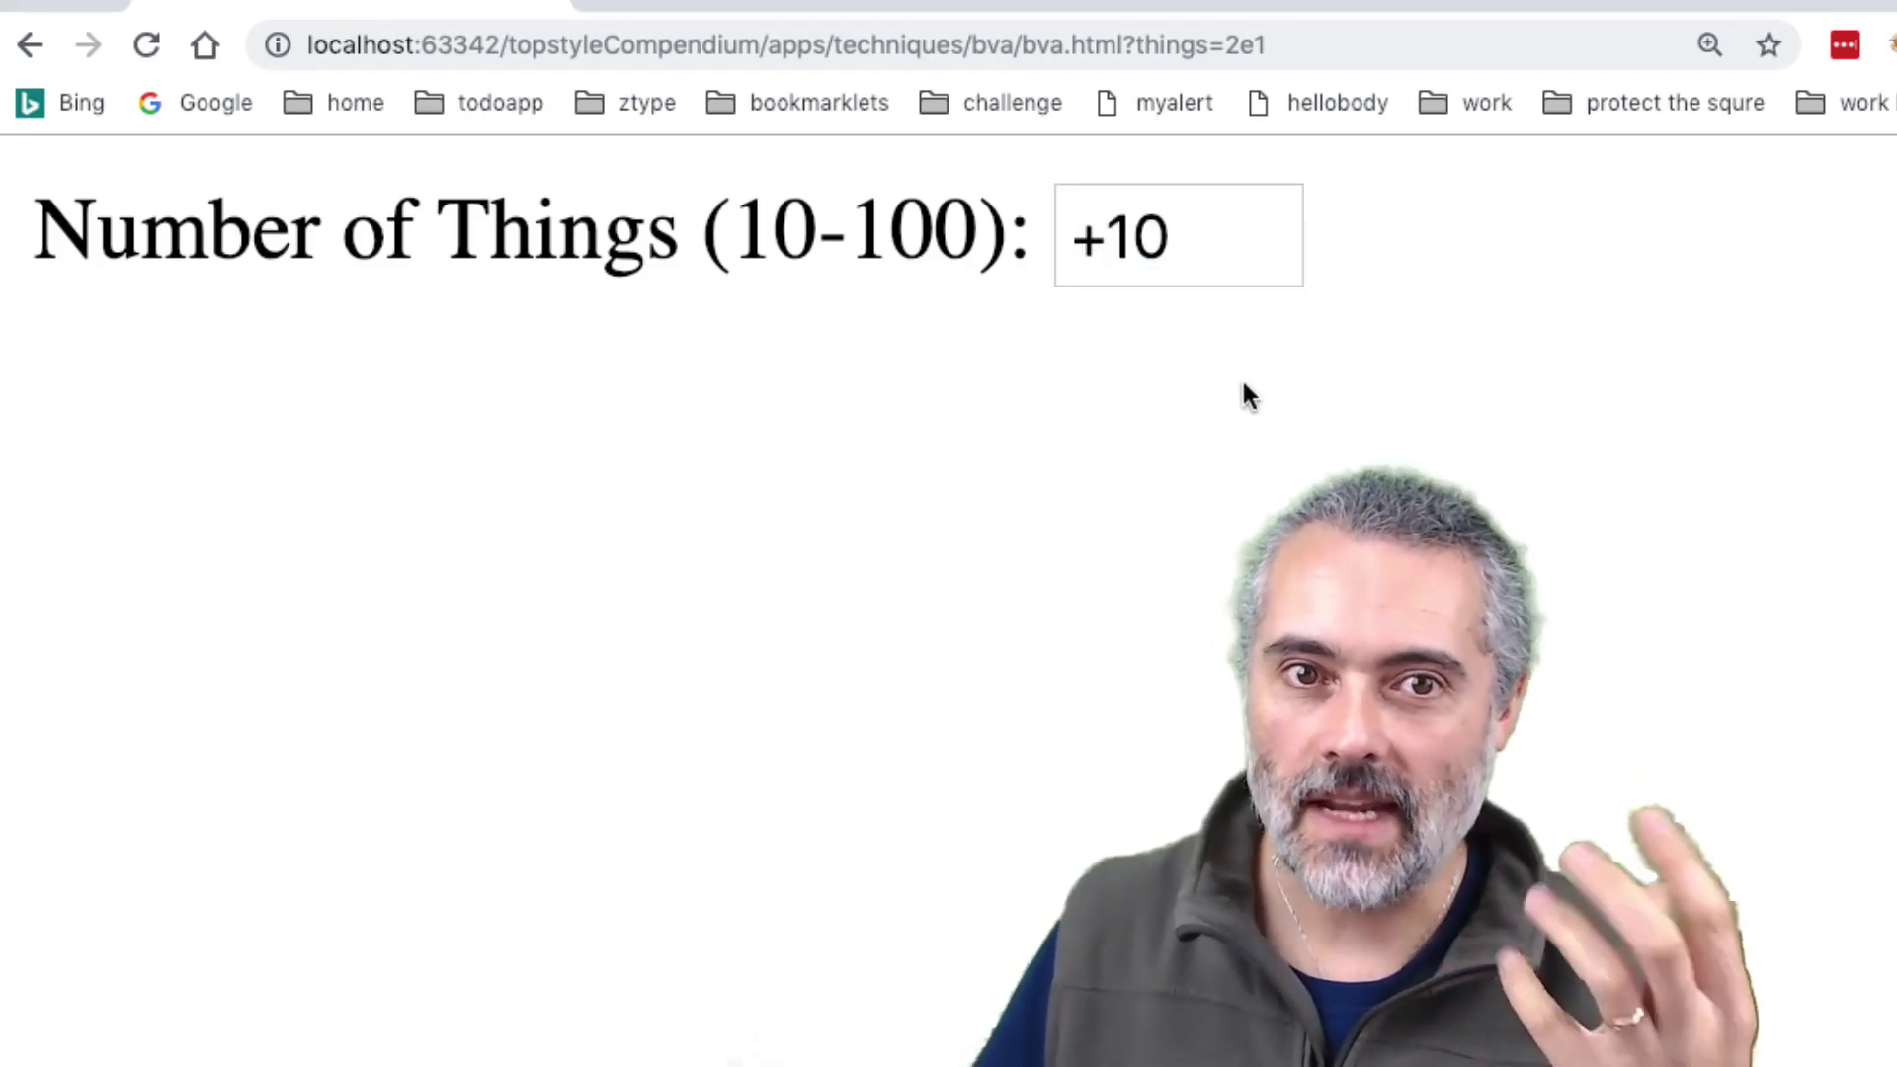
left_click(1213, 259)
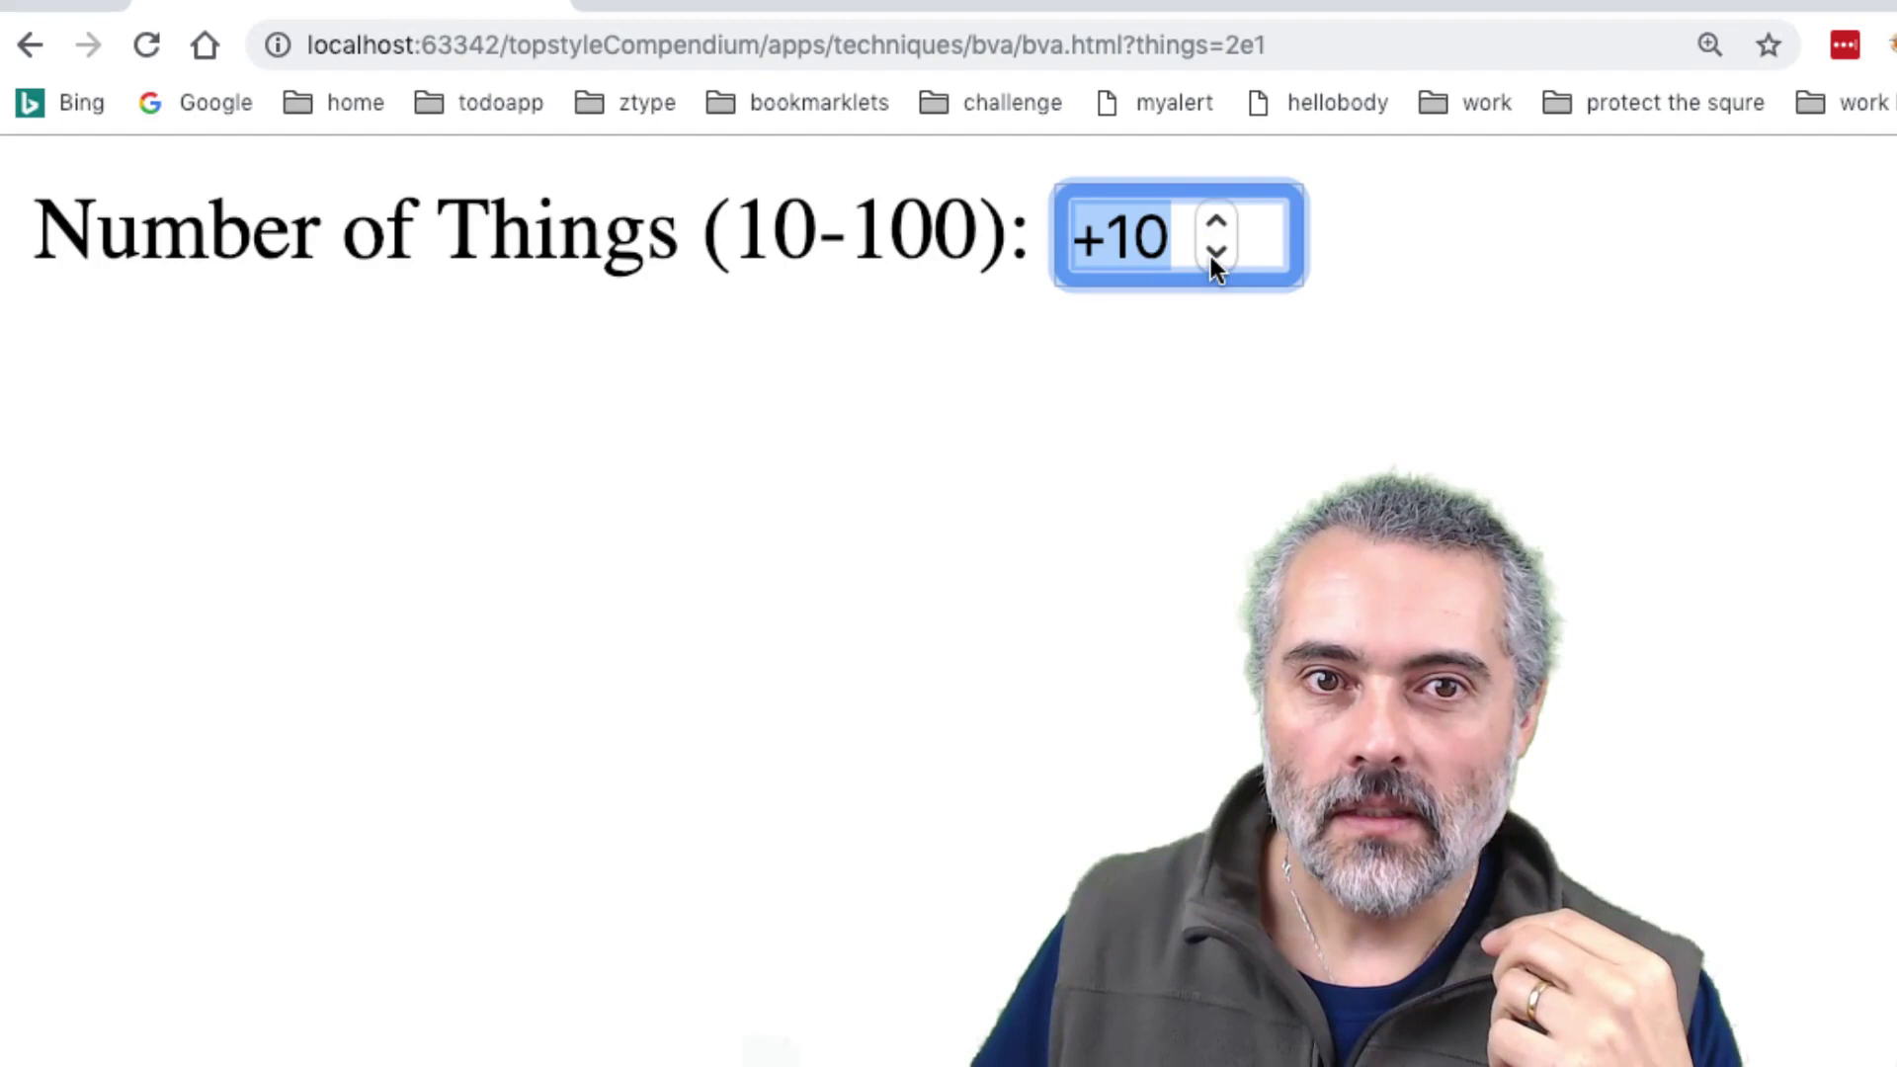
left_click(1147, 243)
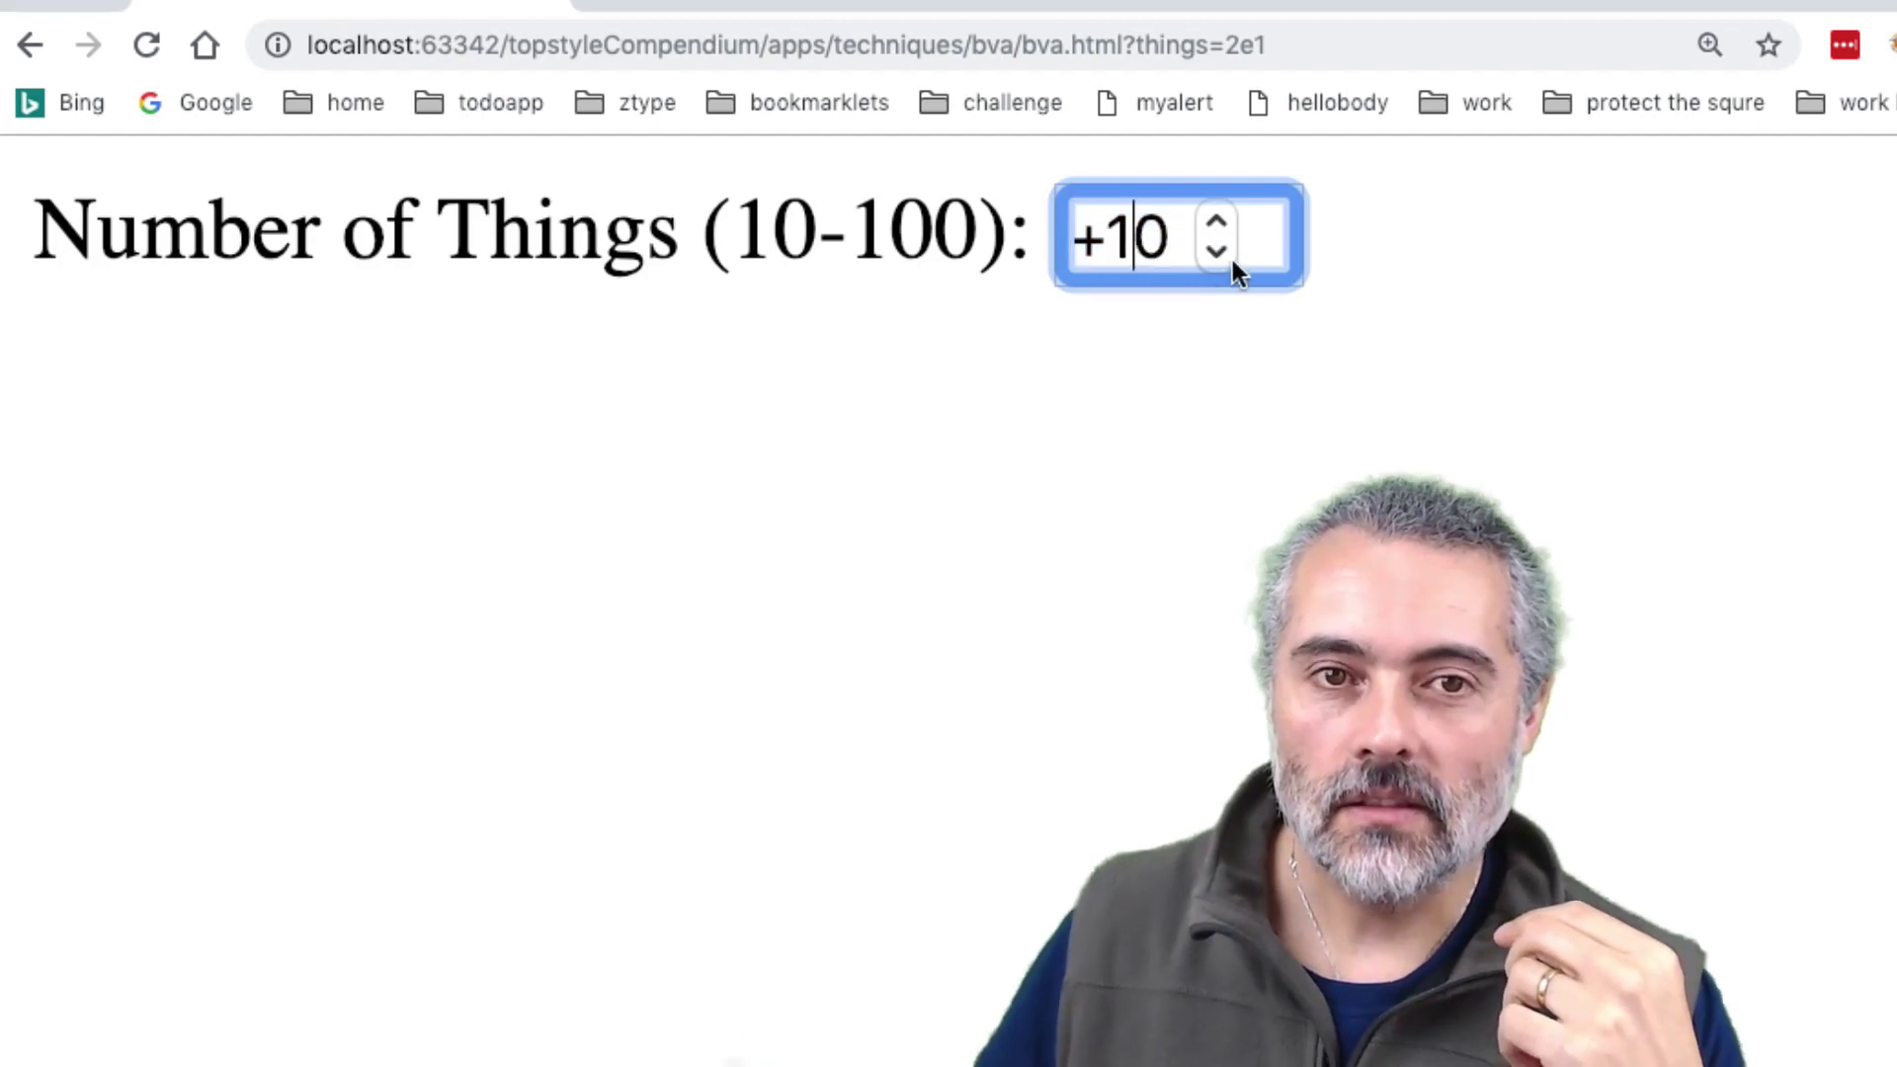
key("Return")
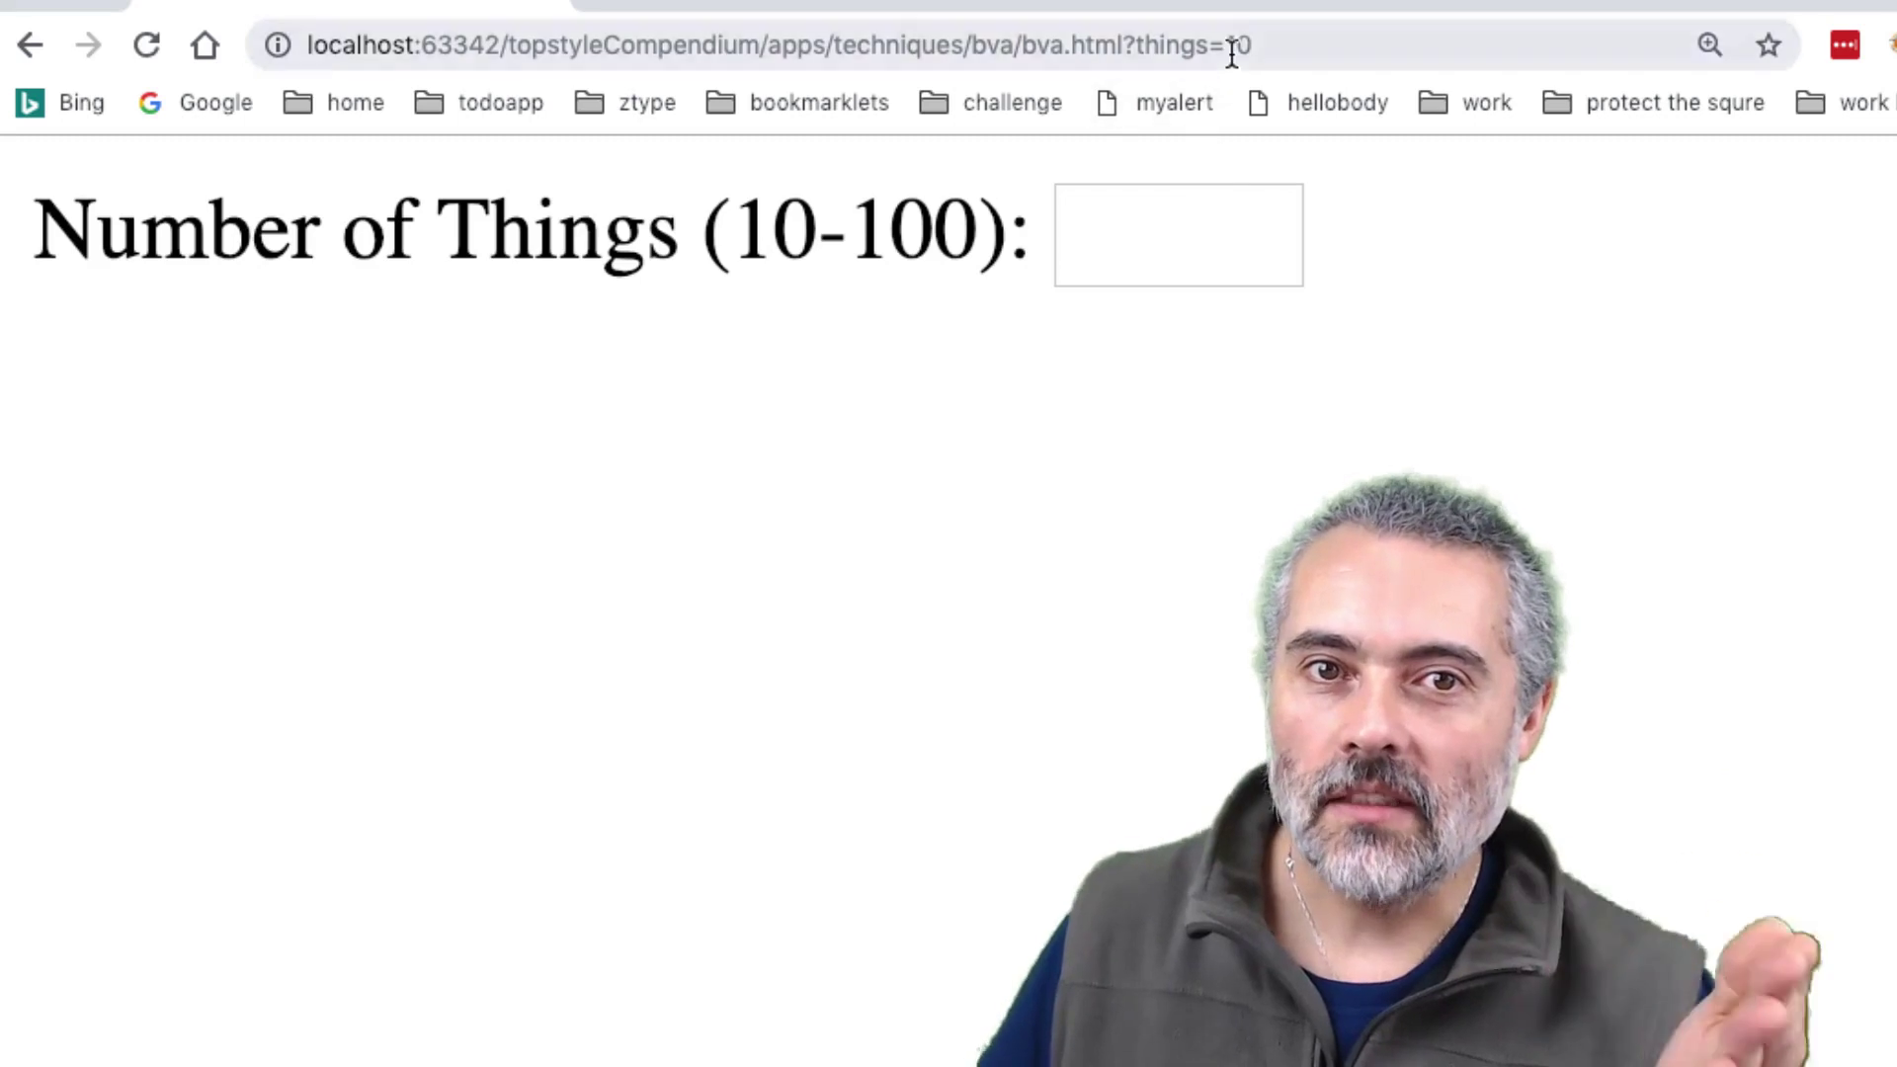
Step: Enter +10, change it to -10, and try submitting to get the at-least-10 warning
left_click(1149, 218)
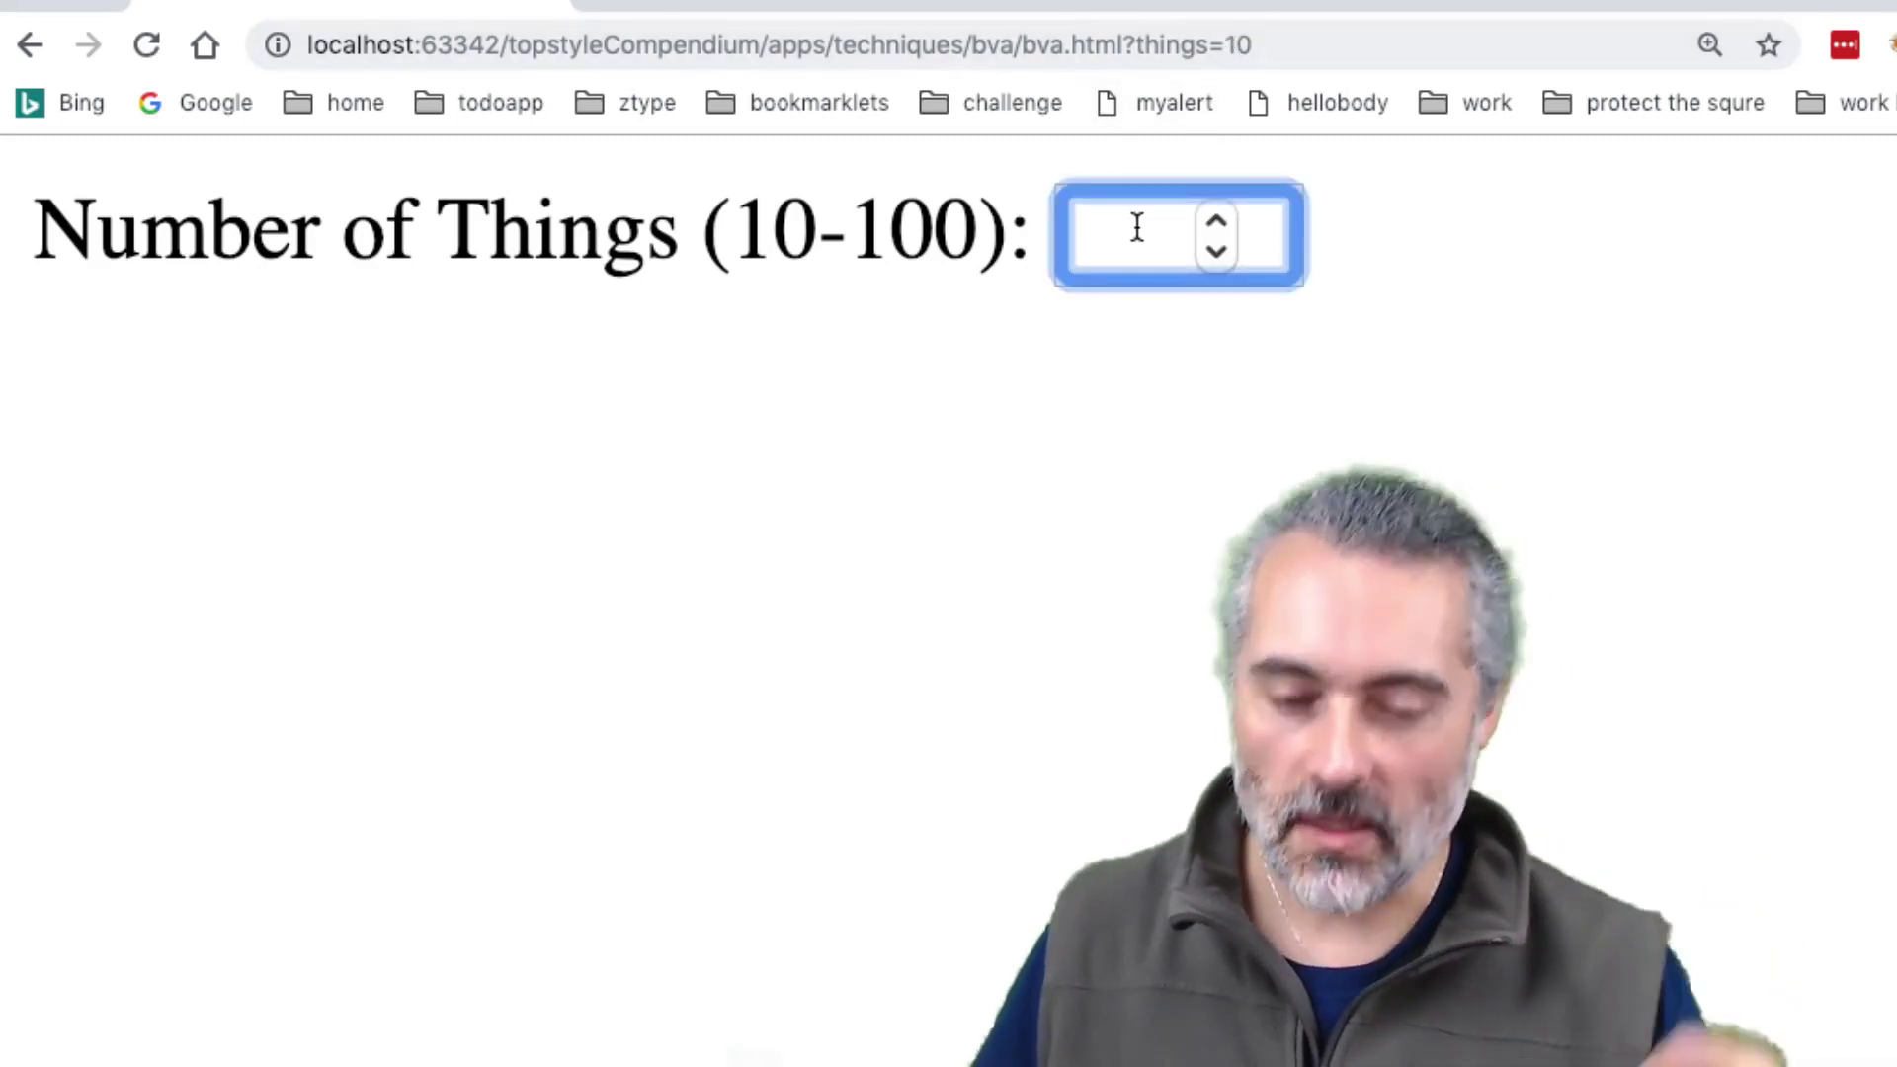
type("+10")
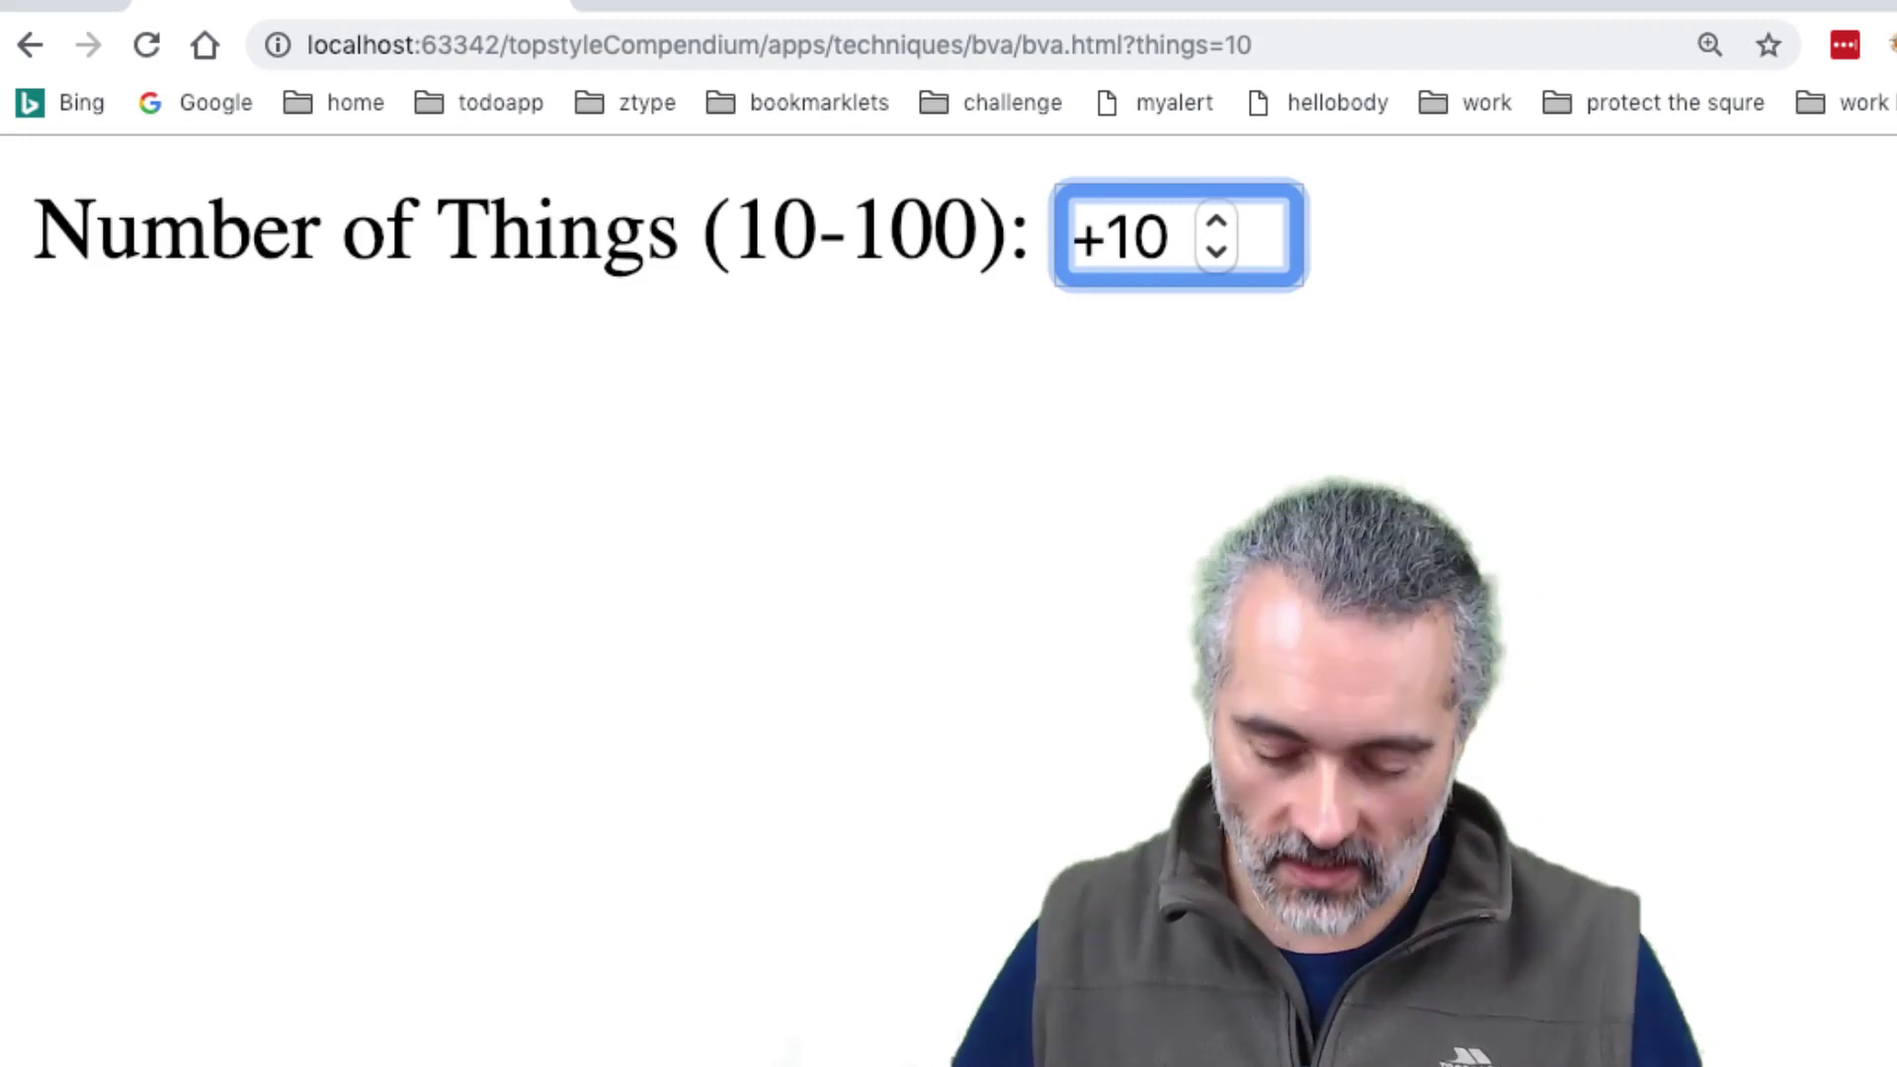
key("BackSpace")
type("-")
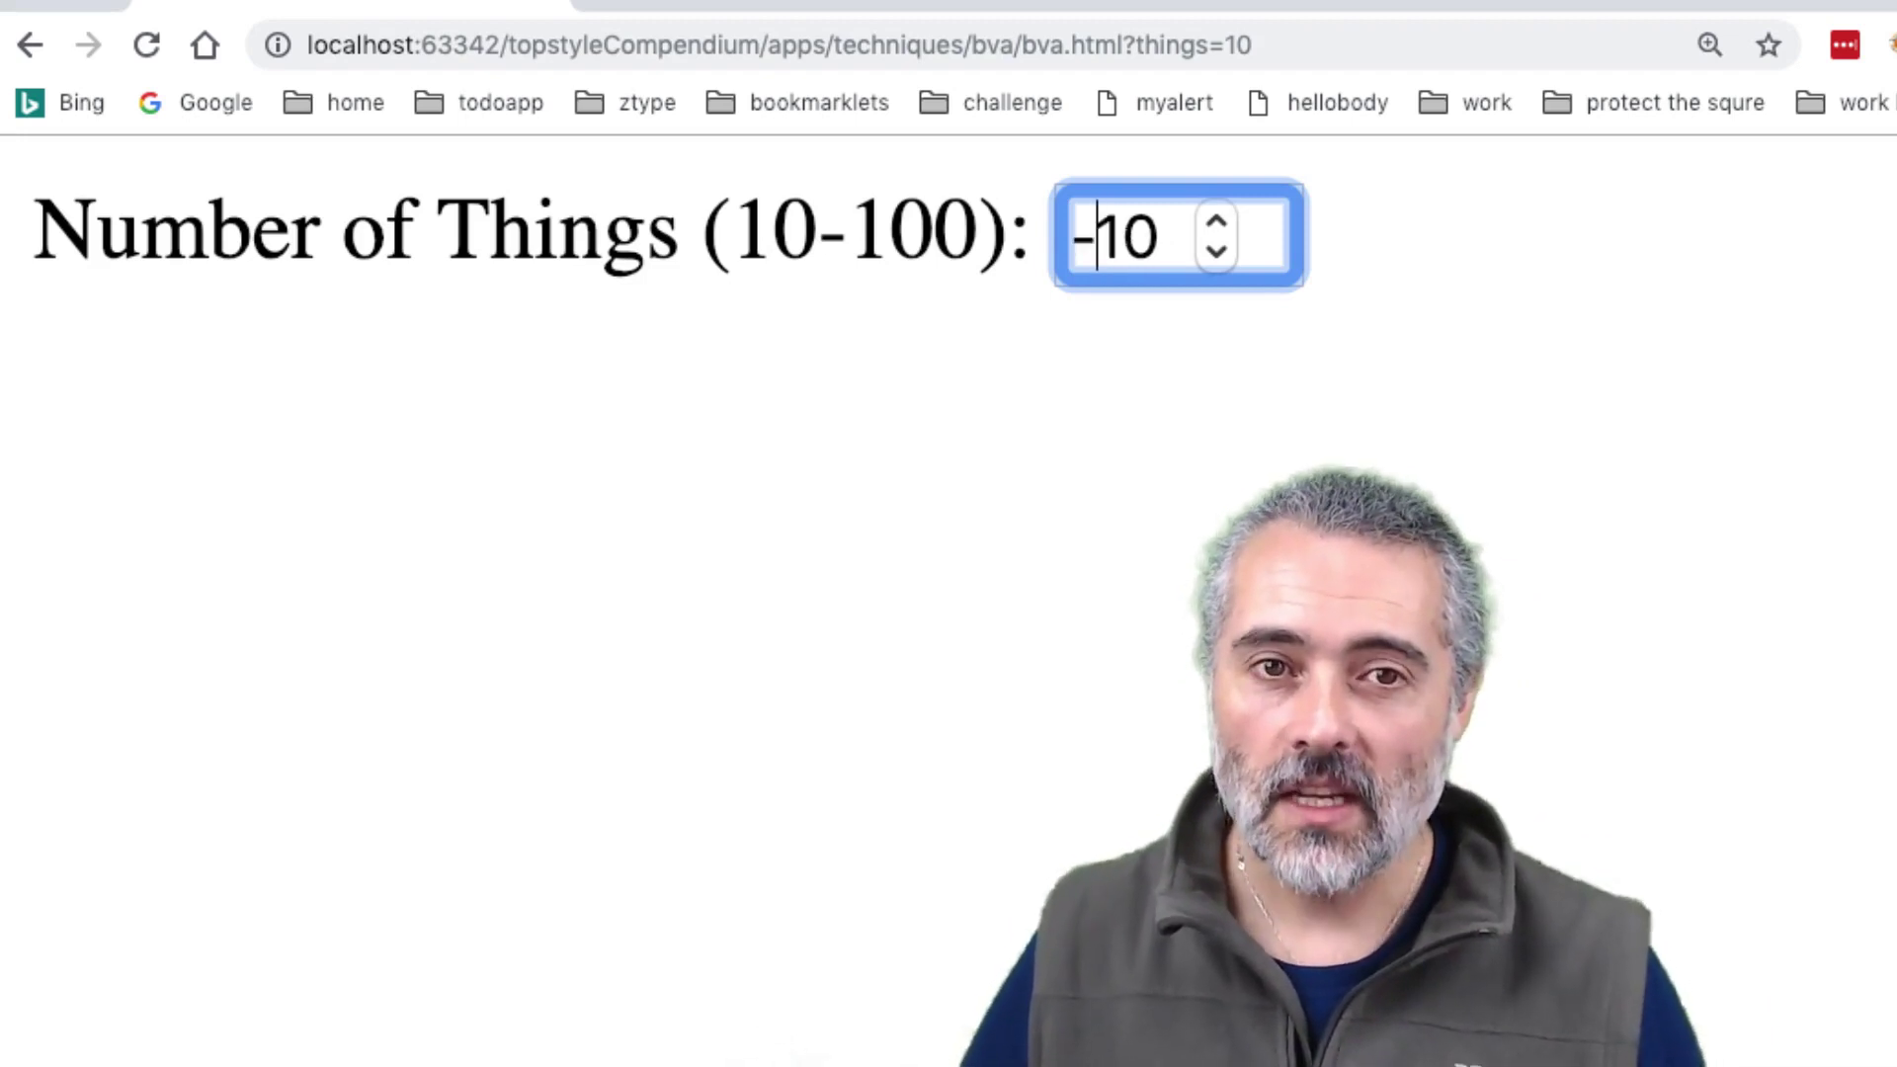
left_click(1196, 393)
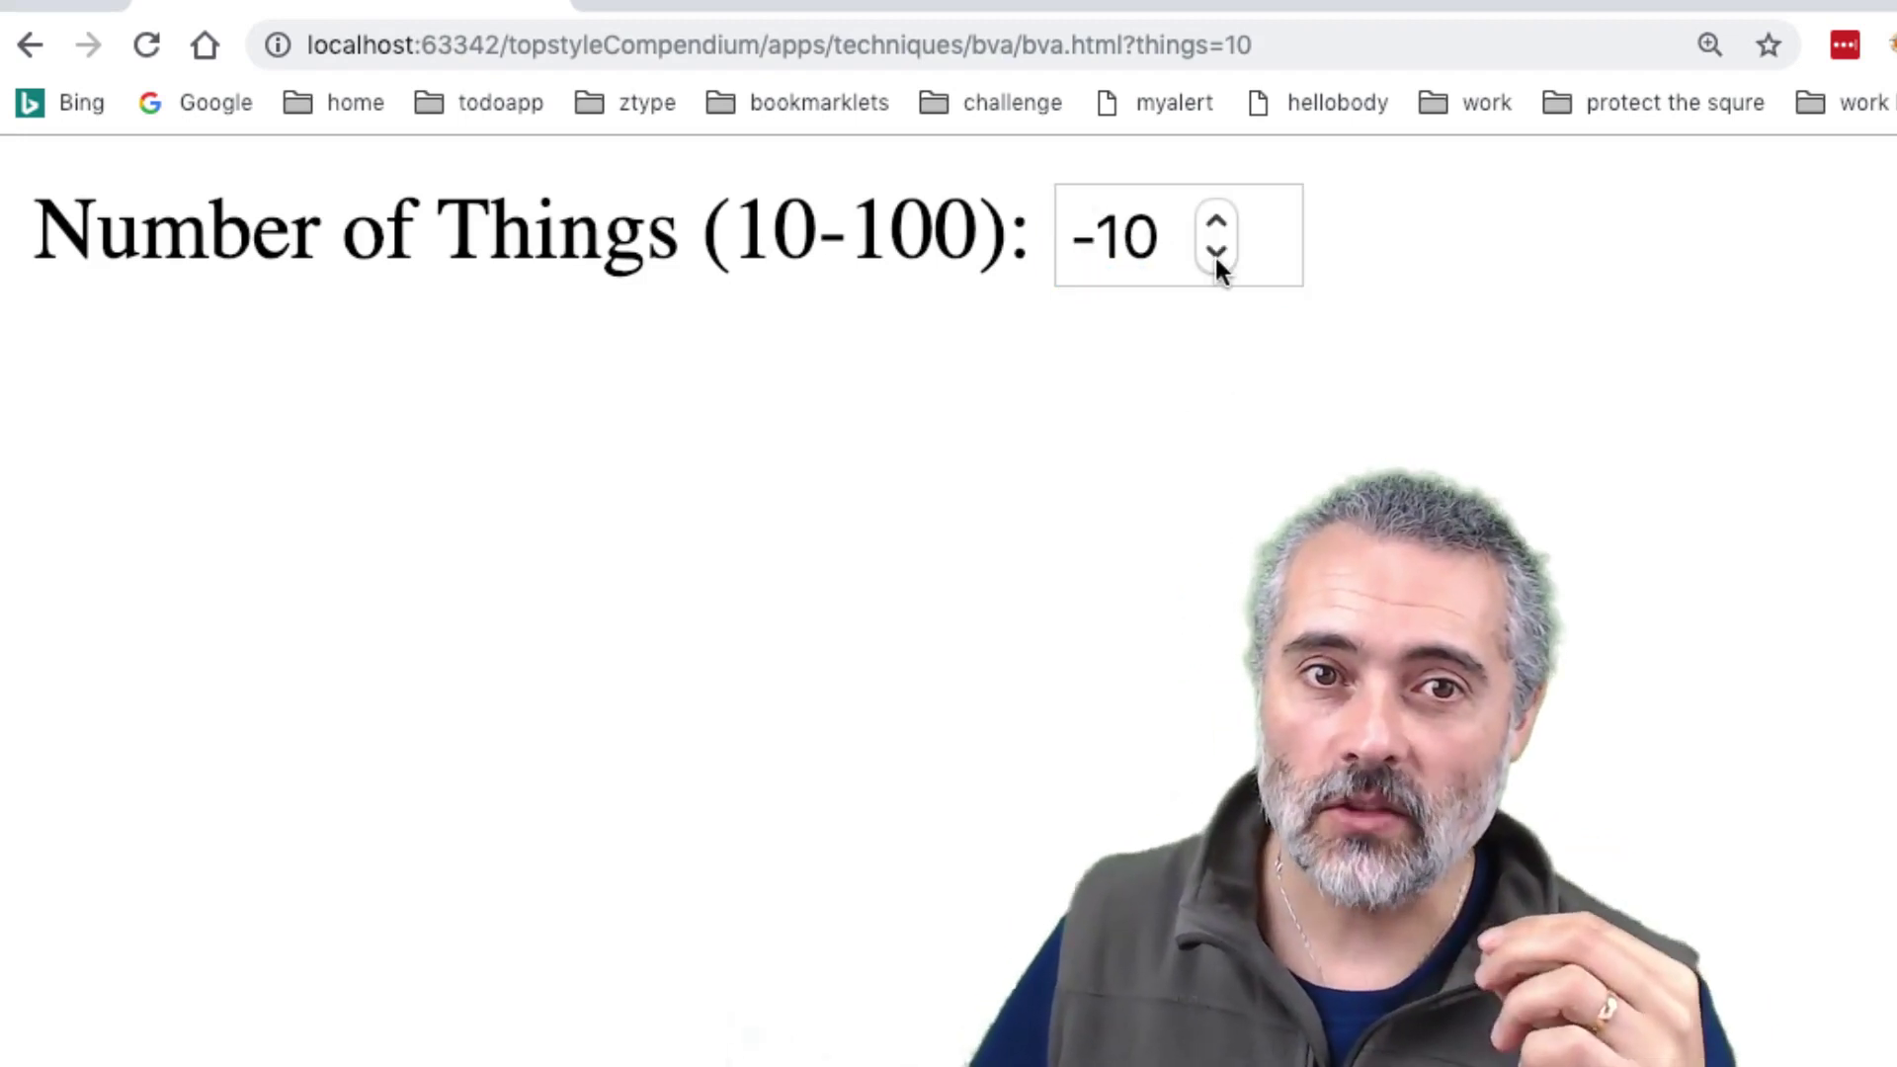
mouse_move(1220, 257)
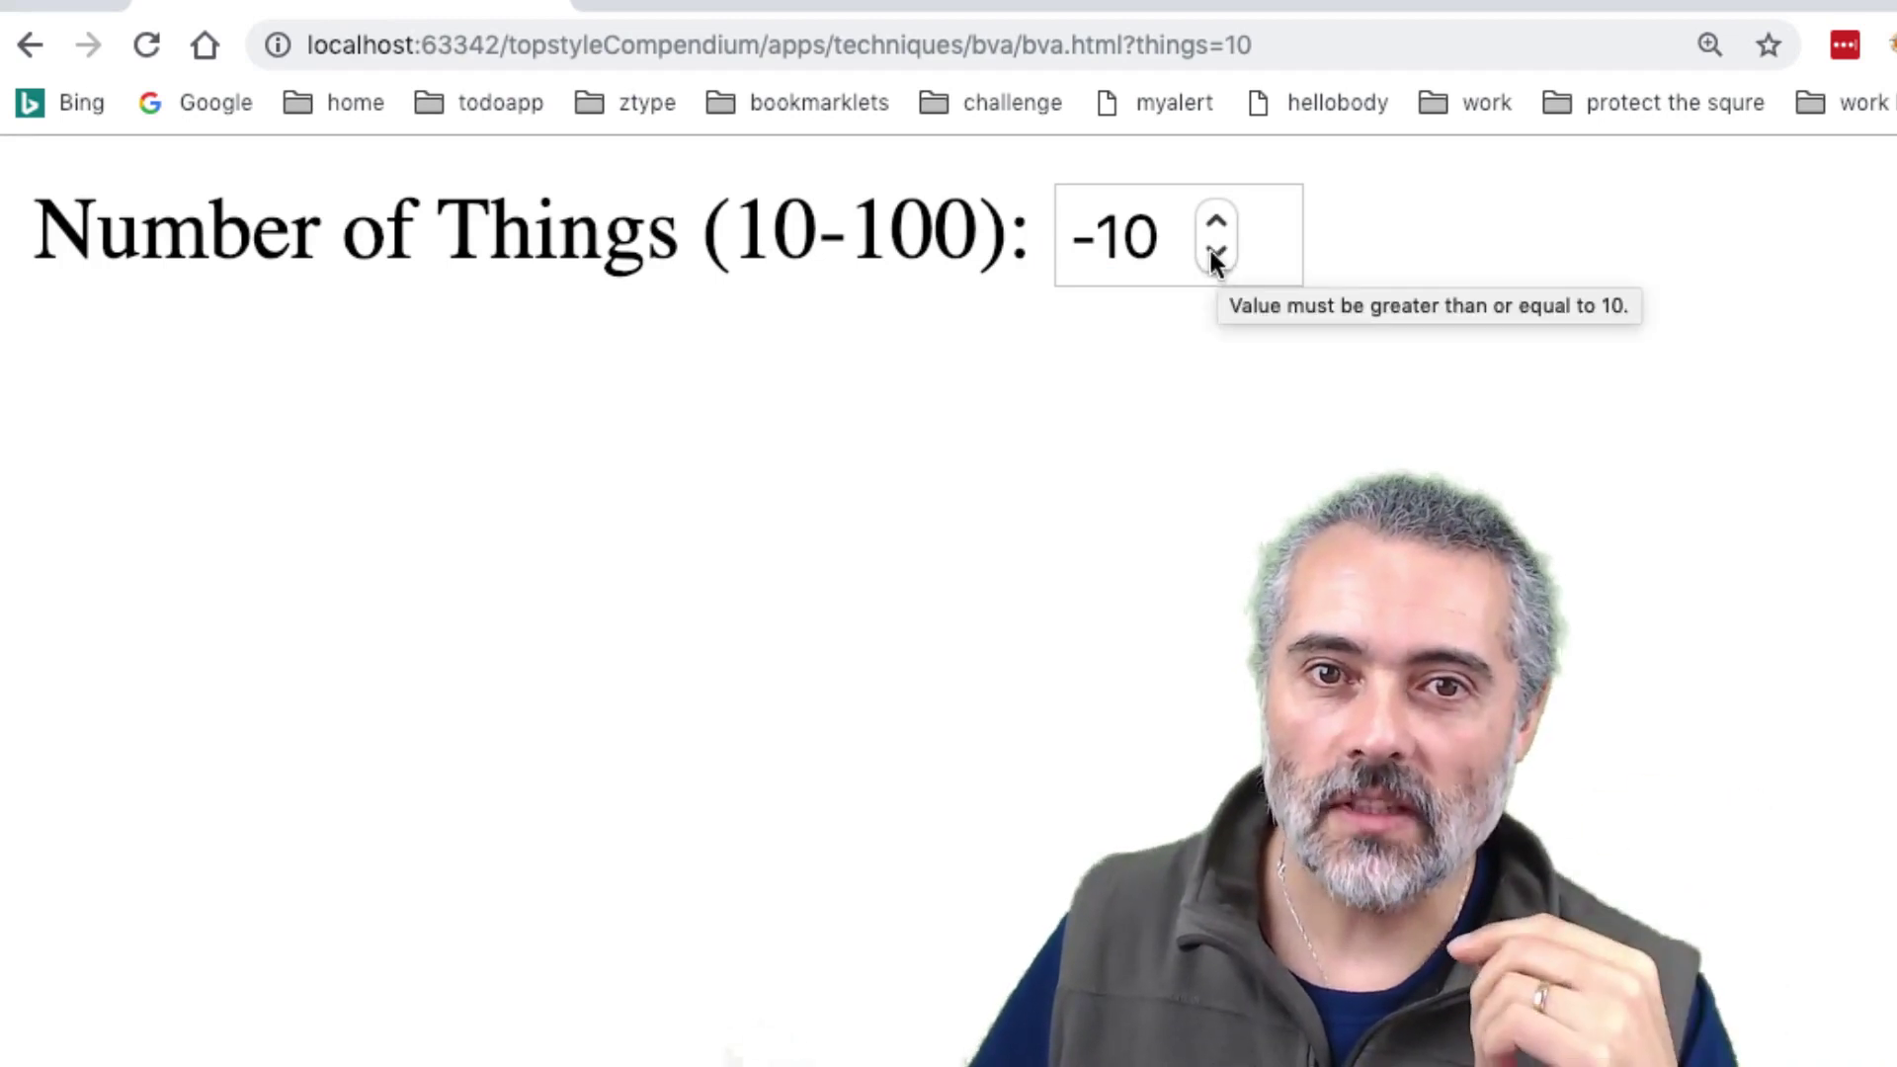
left_click(1131, 237)
key("Return")
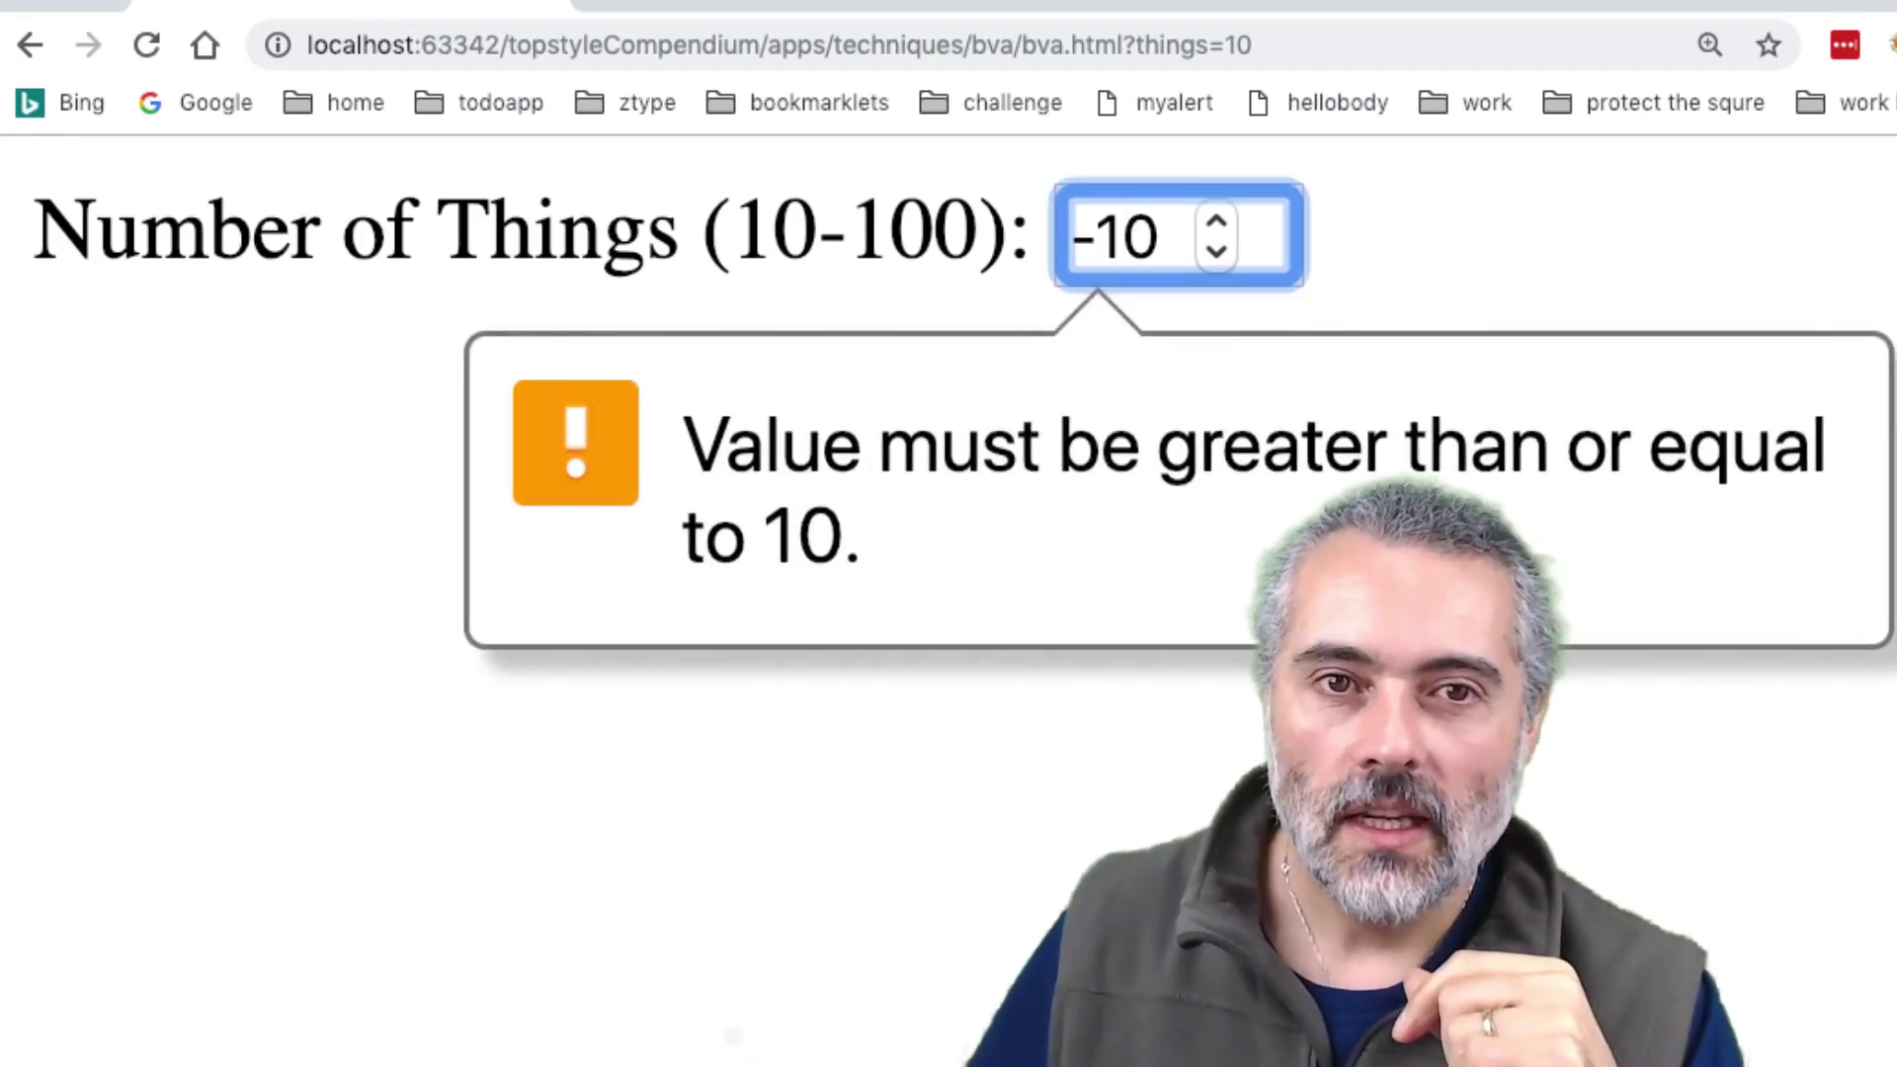
Step: Remove the minus sign and edit the value into 10.0, with 1.0 rejected along the way
left_click(1110, 247)
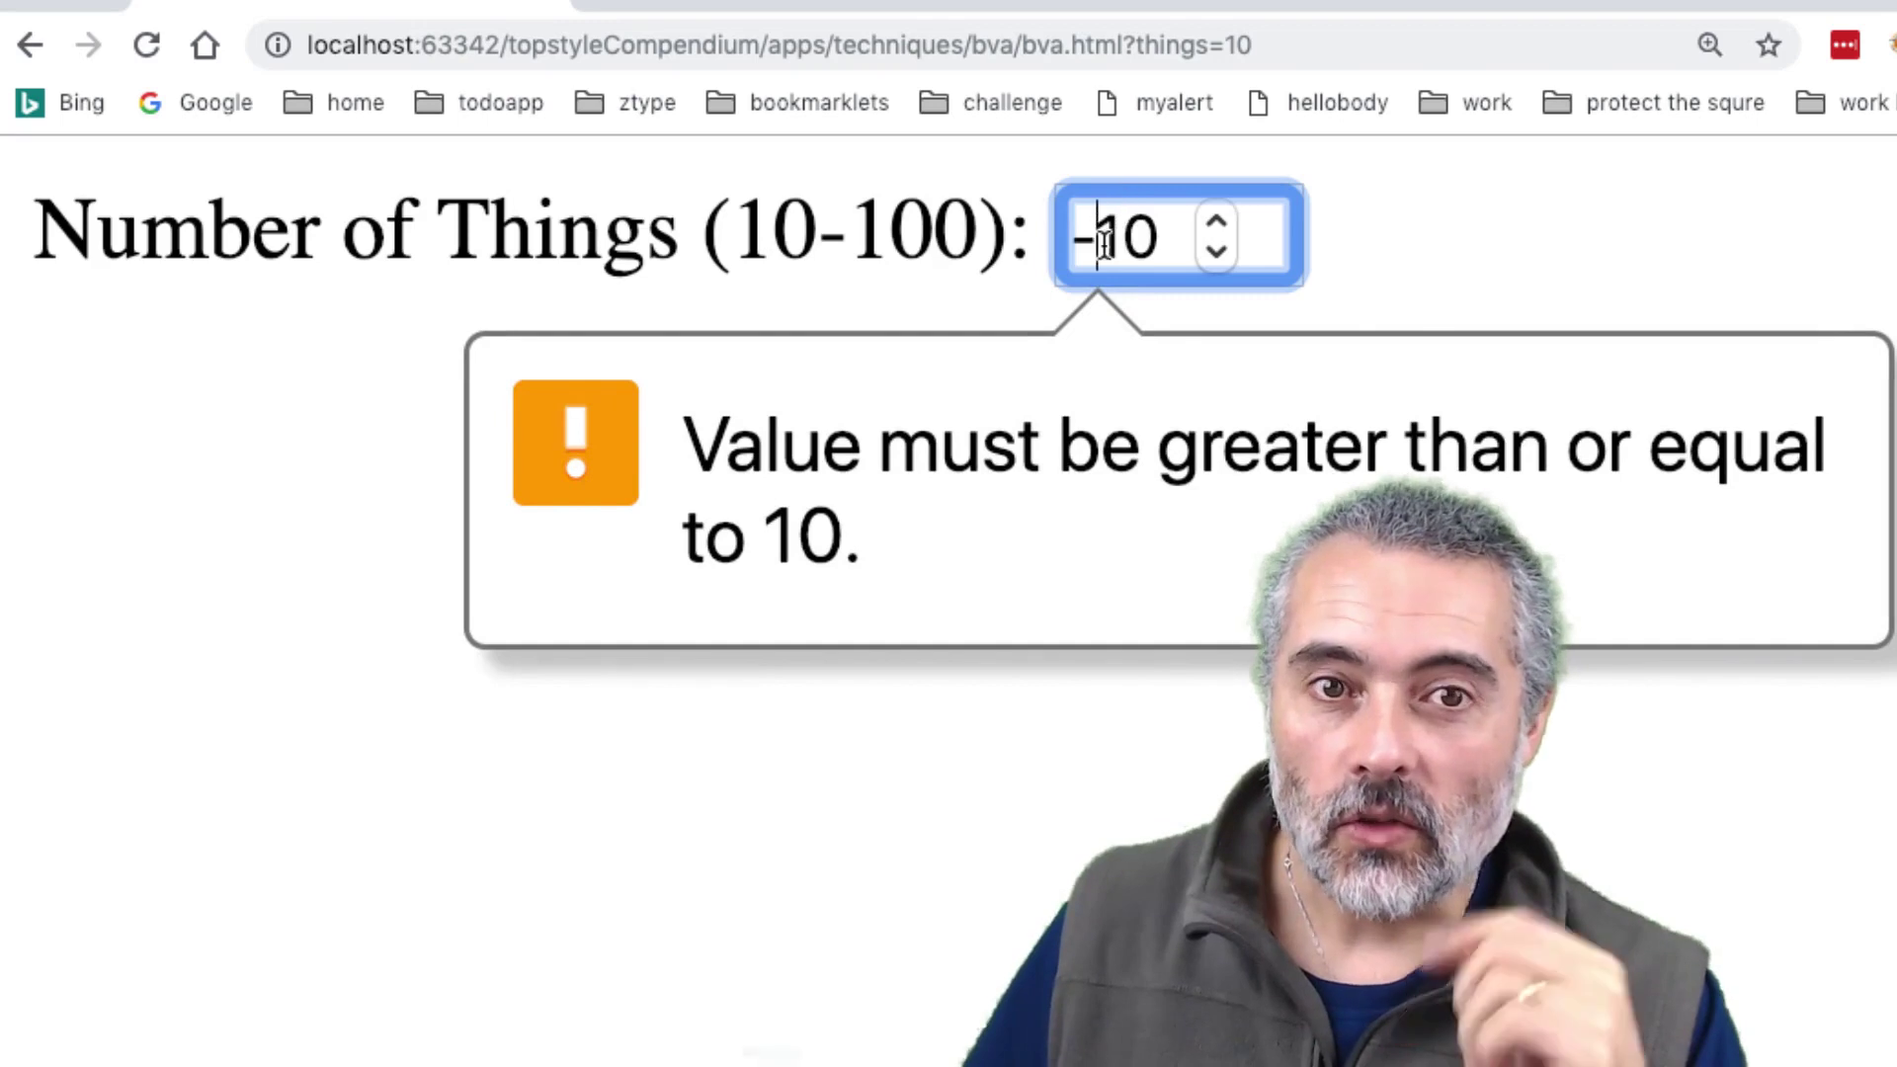
key("BackSpace")
key("Right")
type(".")
key("Return")
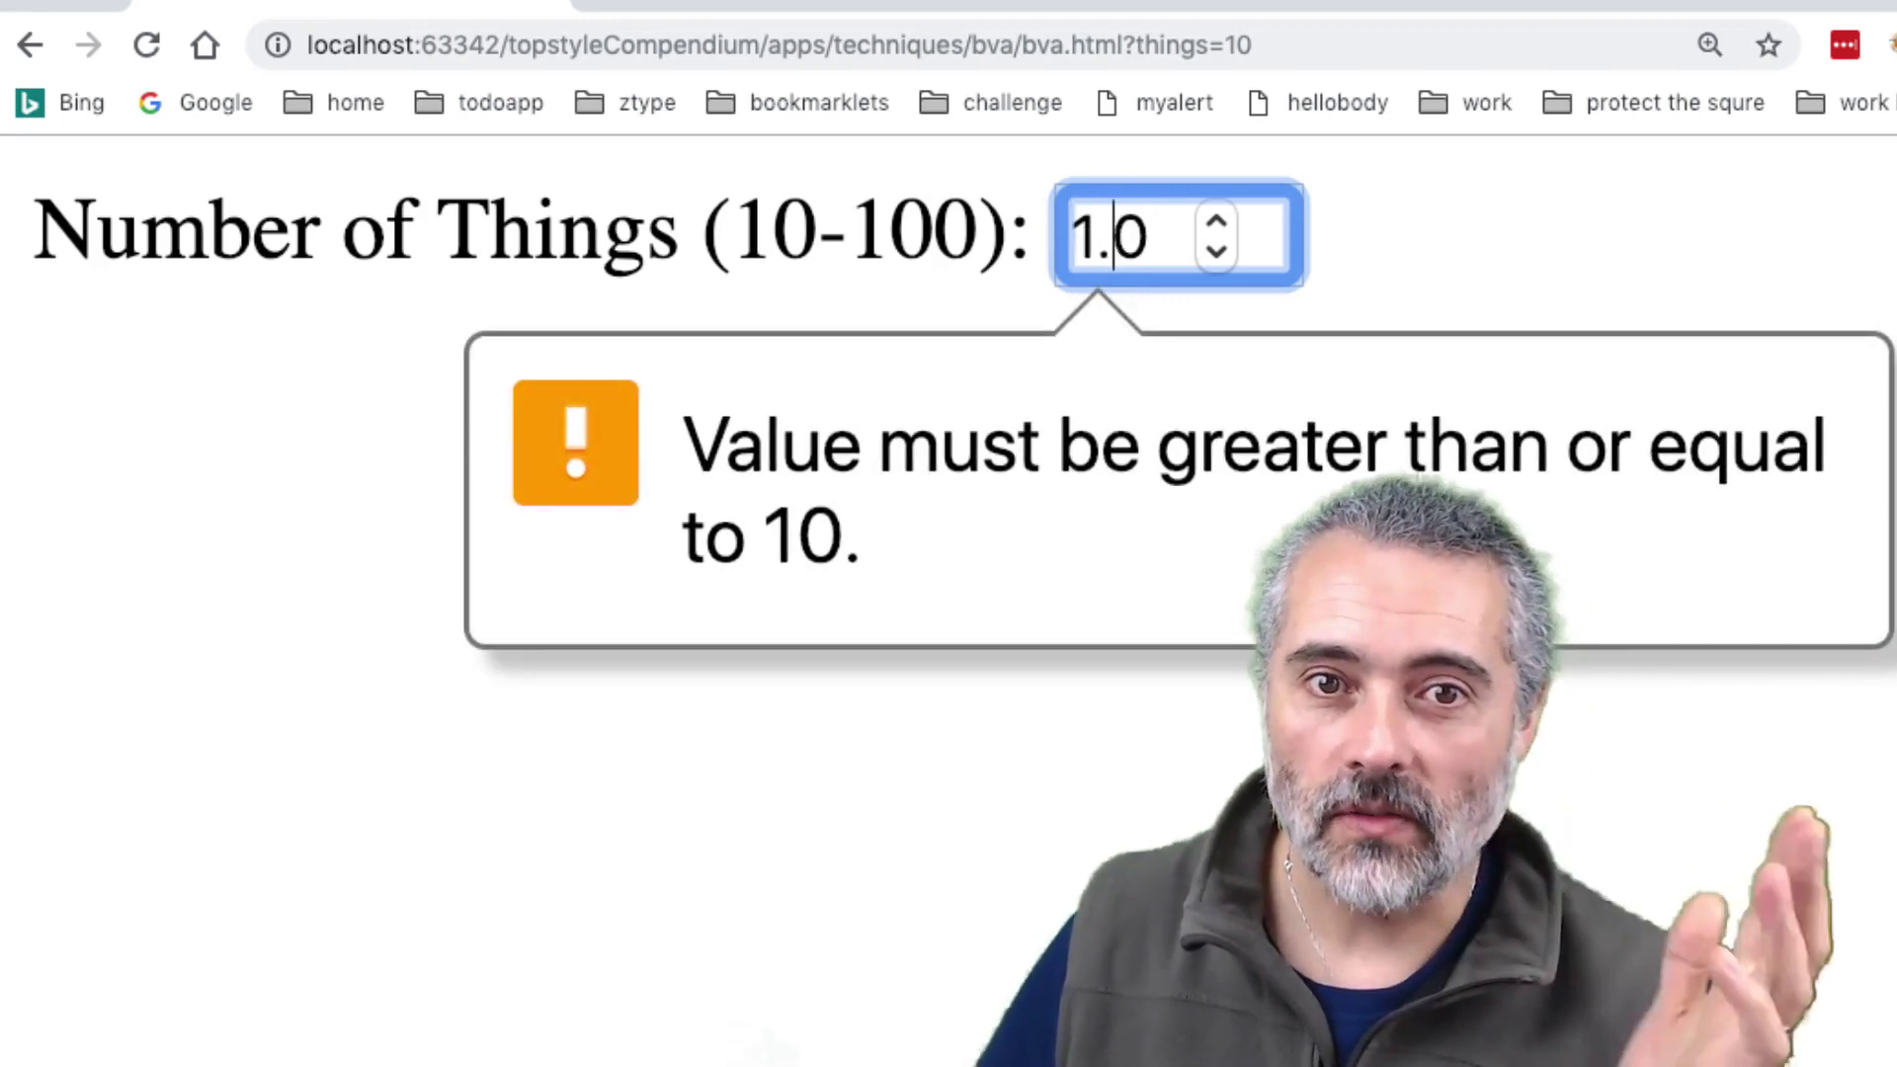
type("0")
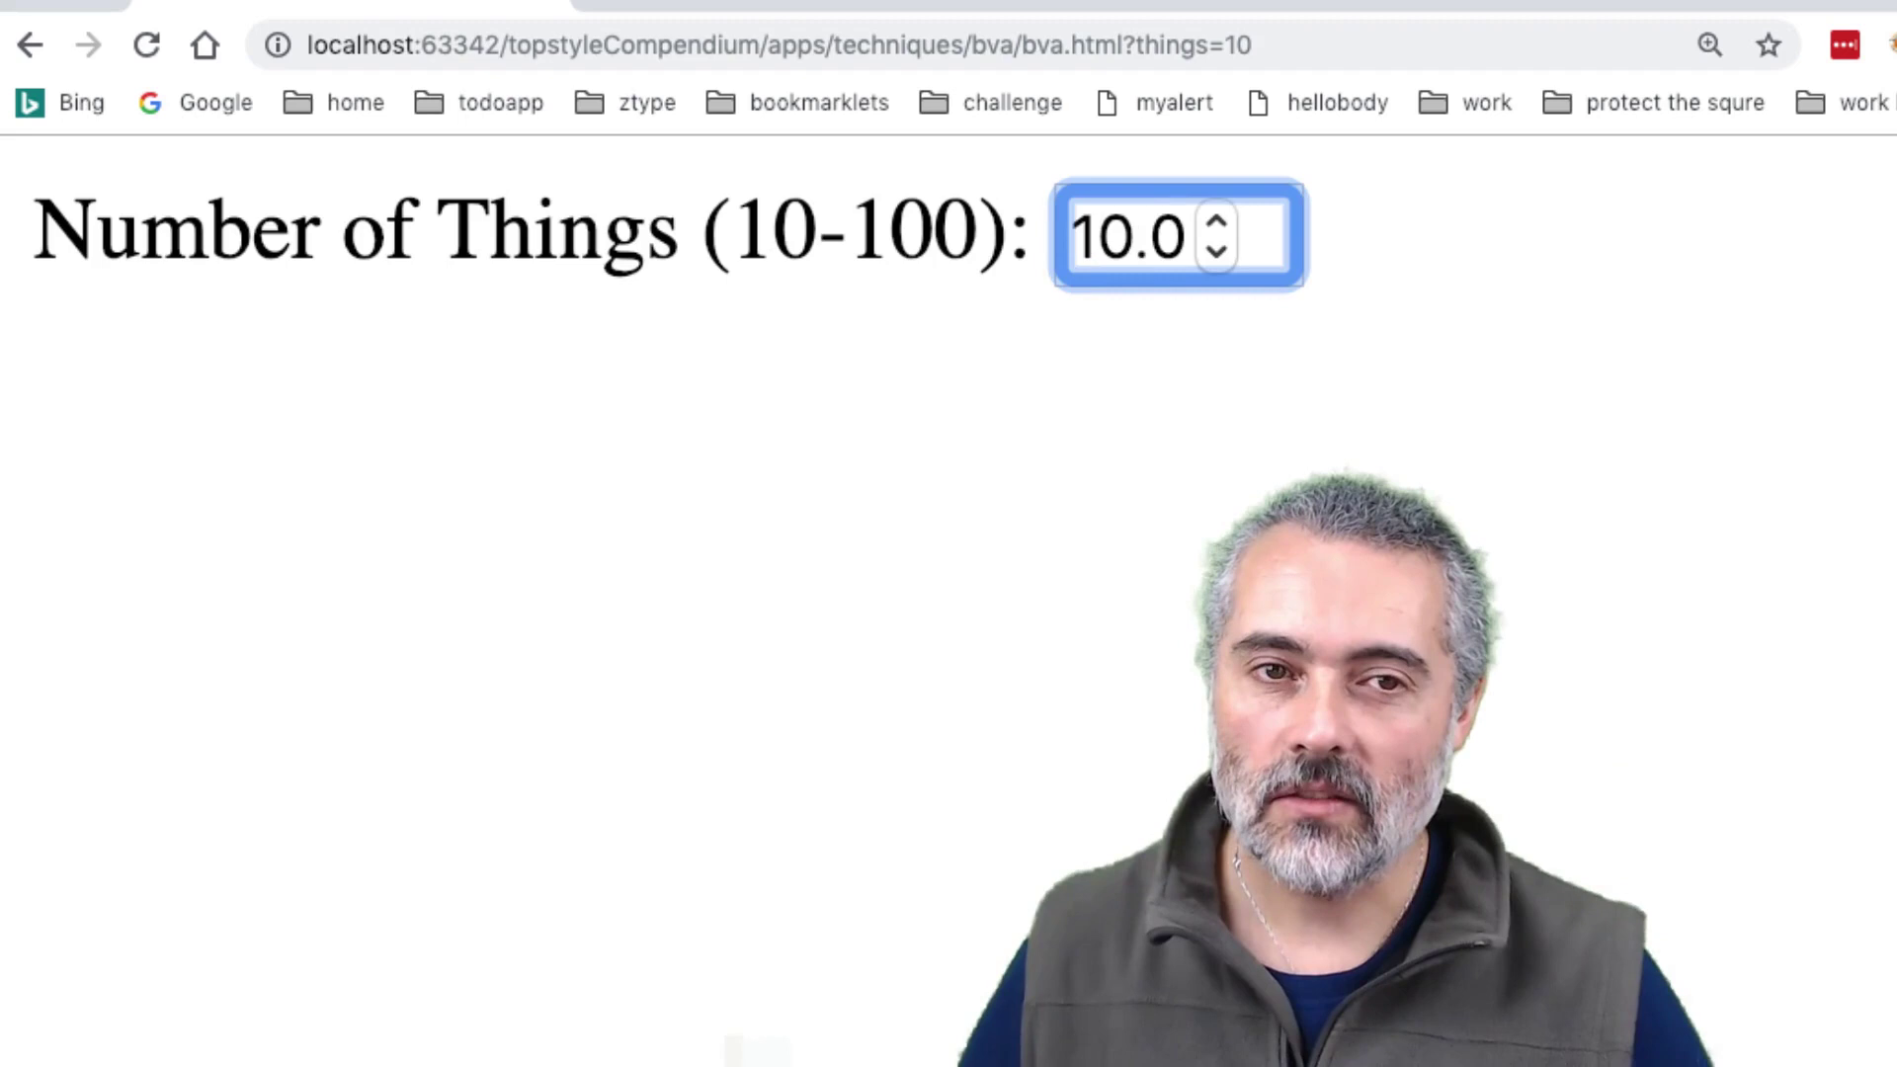
Step: Submit 10.0 so the page reloads with things=10.0 in the address
key("Return")
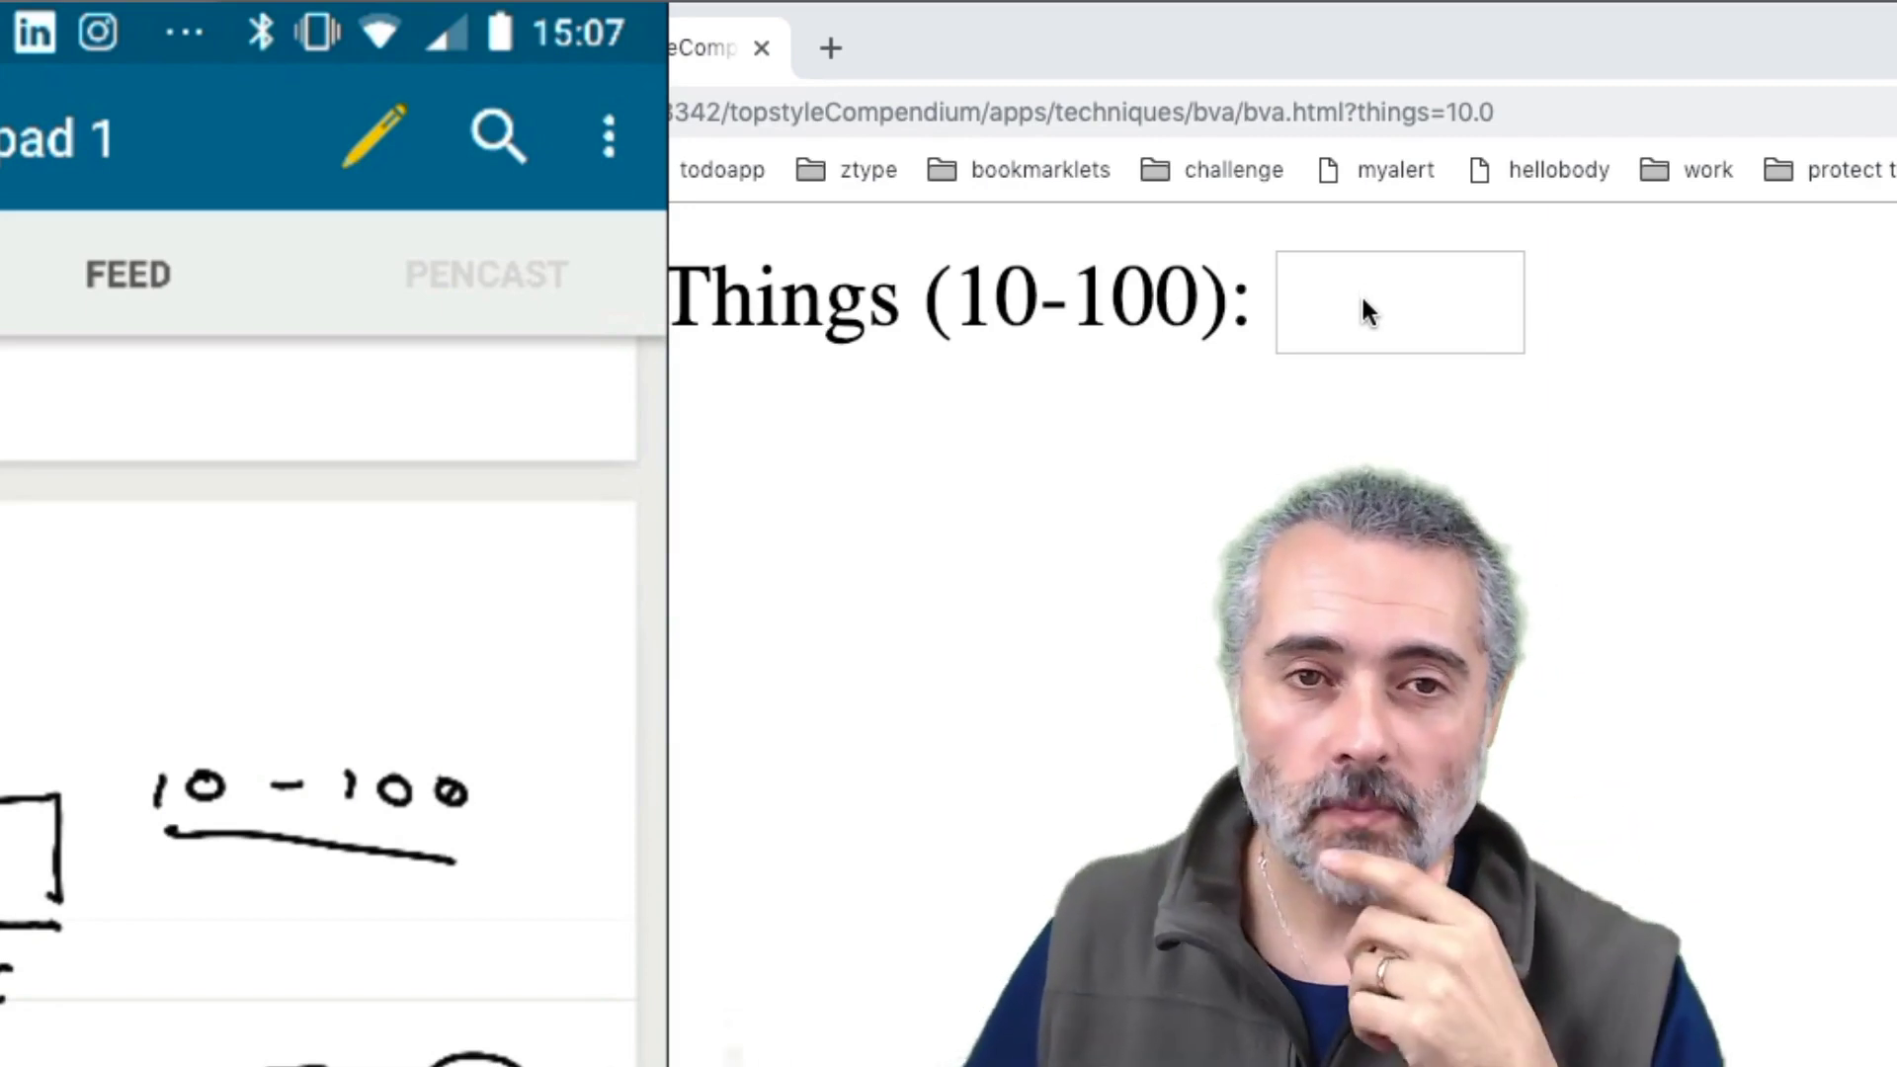
Step: Enter the long decimal 10.0000000000000001 in the empty field and submit it
left_click(1346, 302)
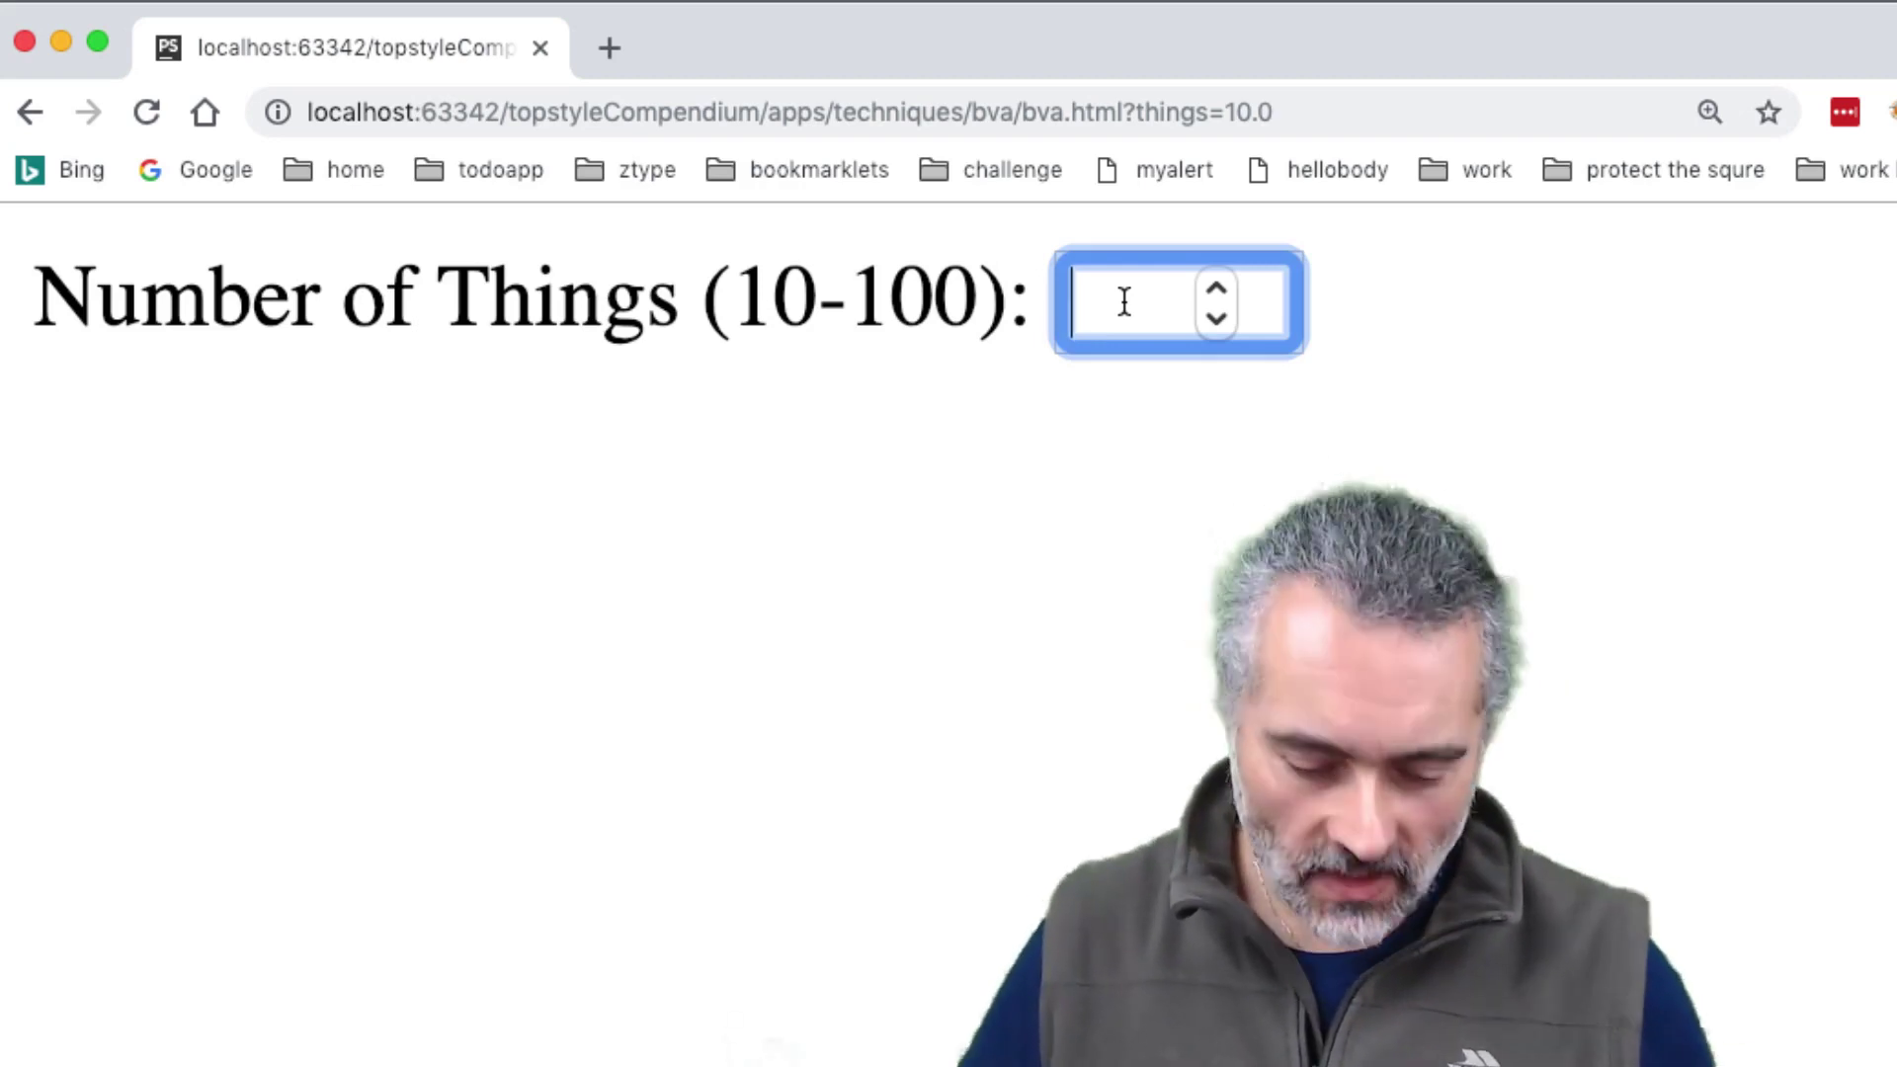
type("1")
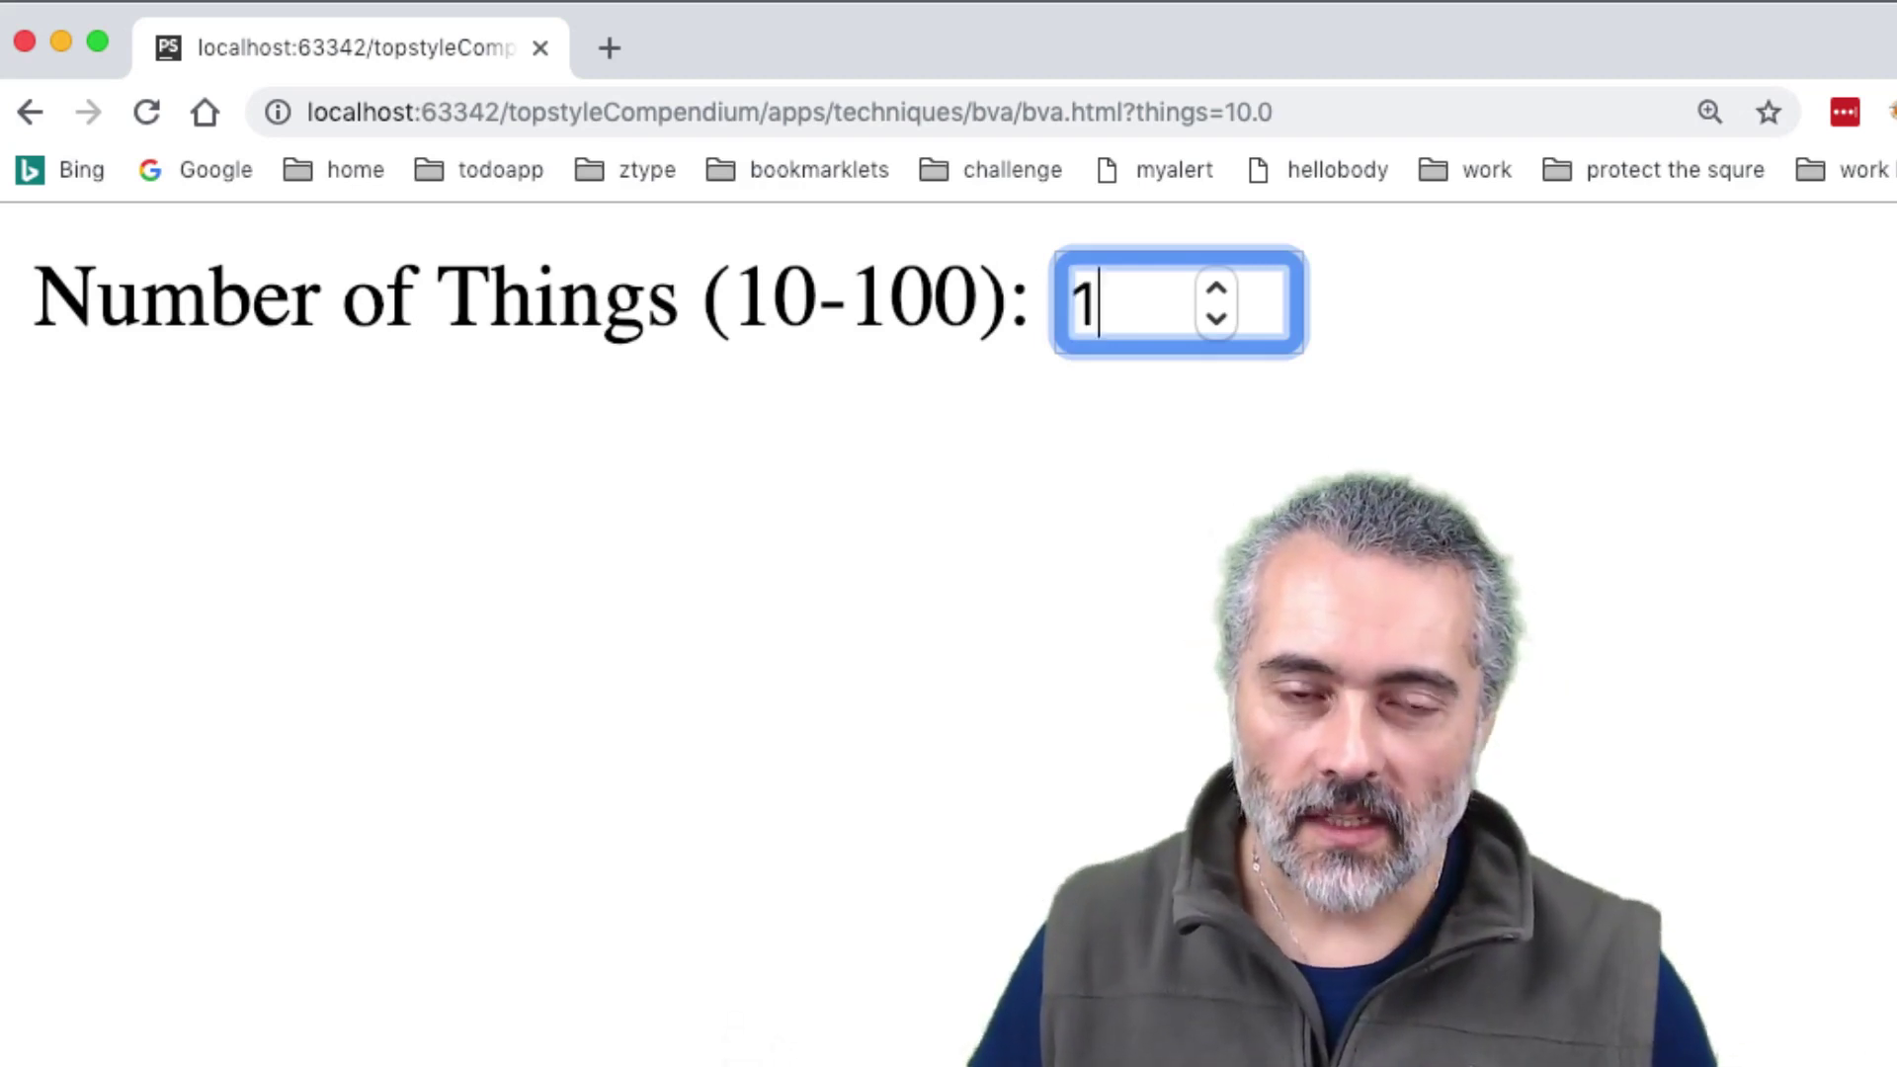
type("0")
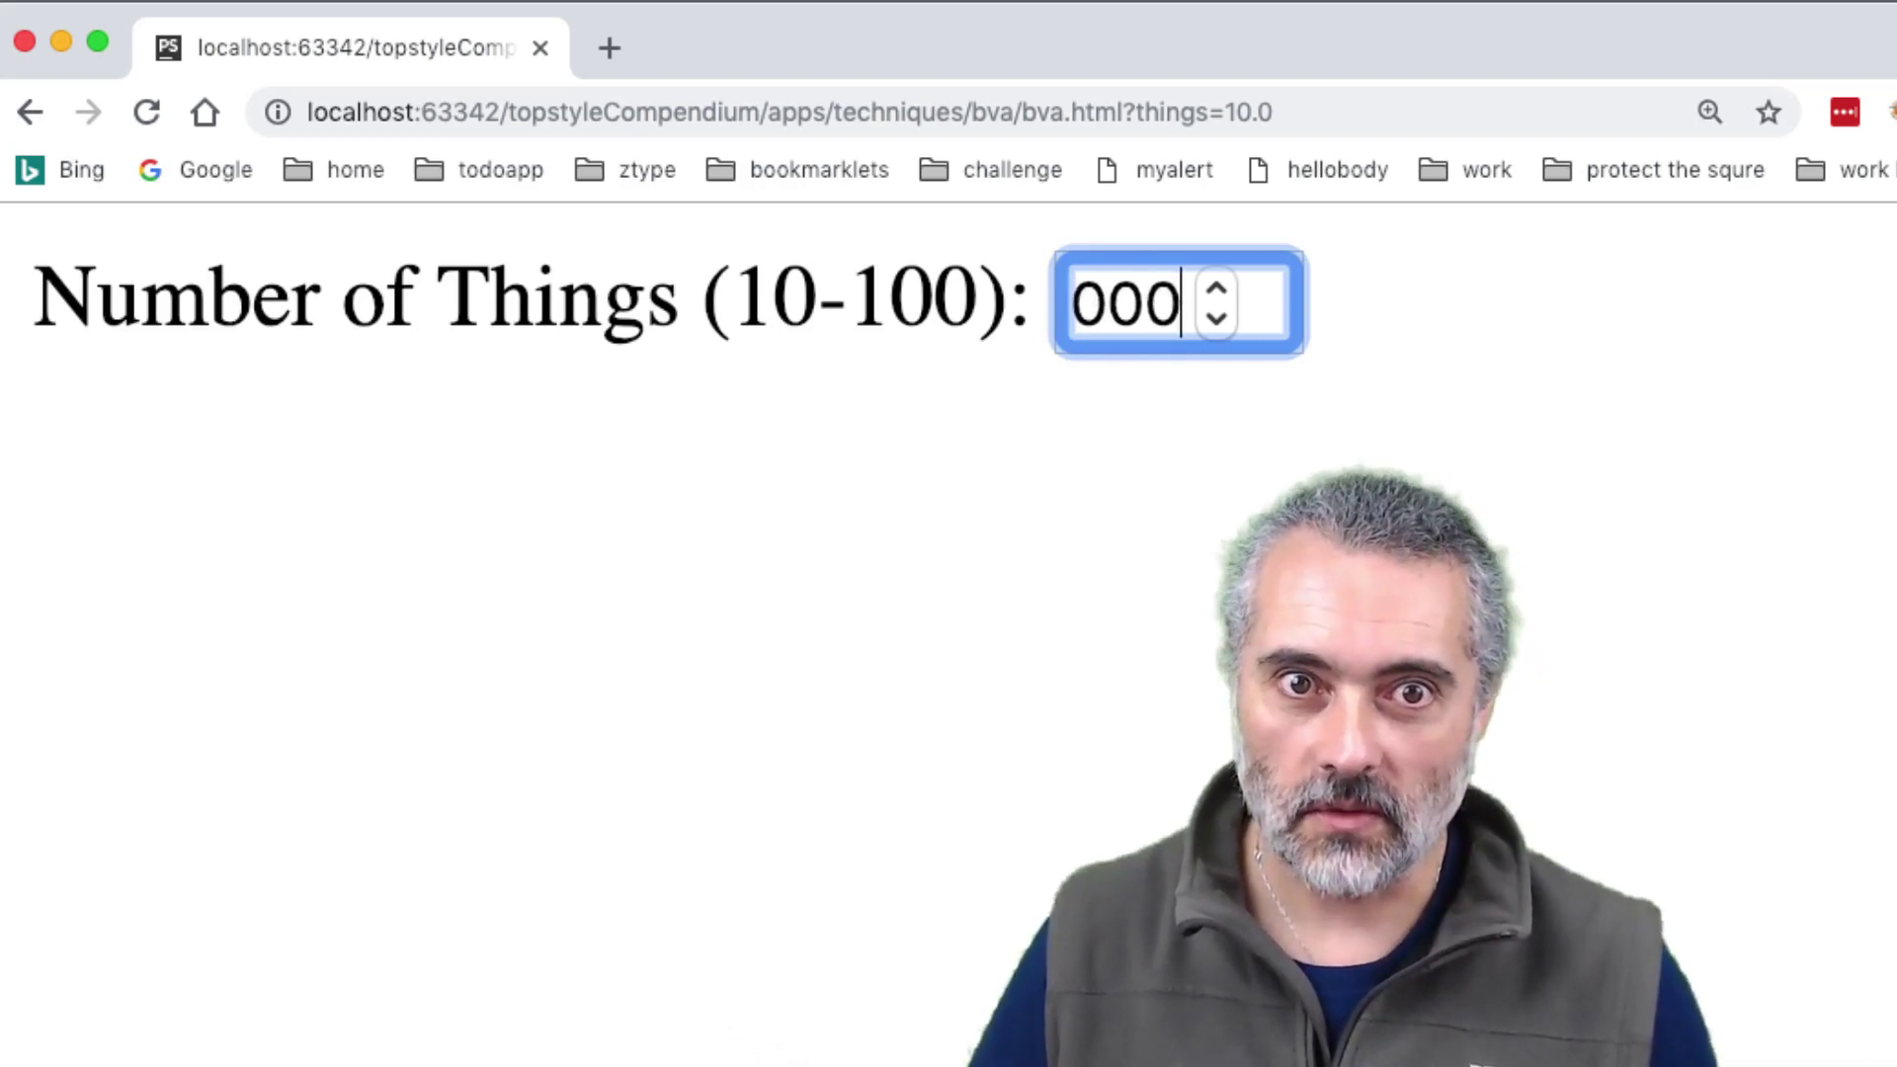
type(".000001")
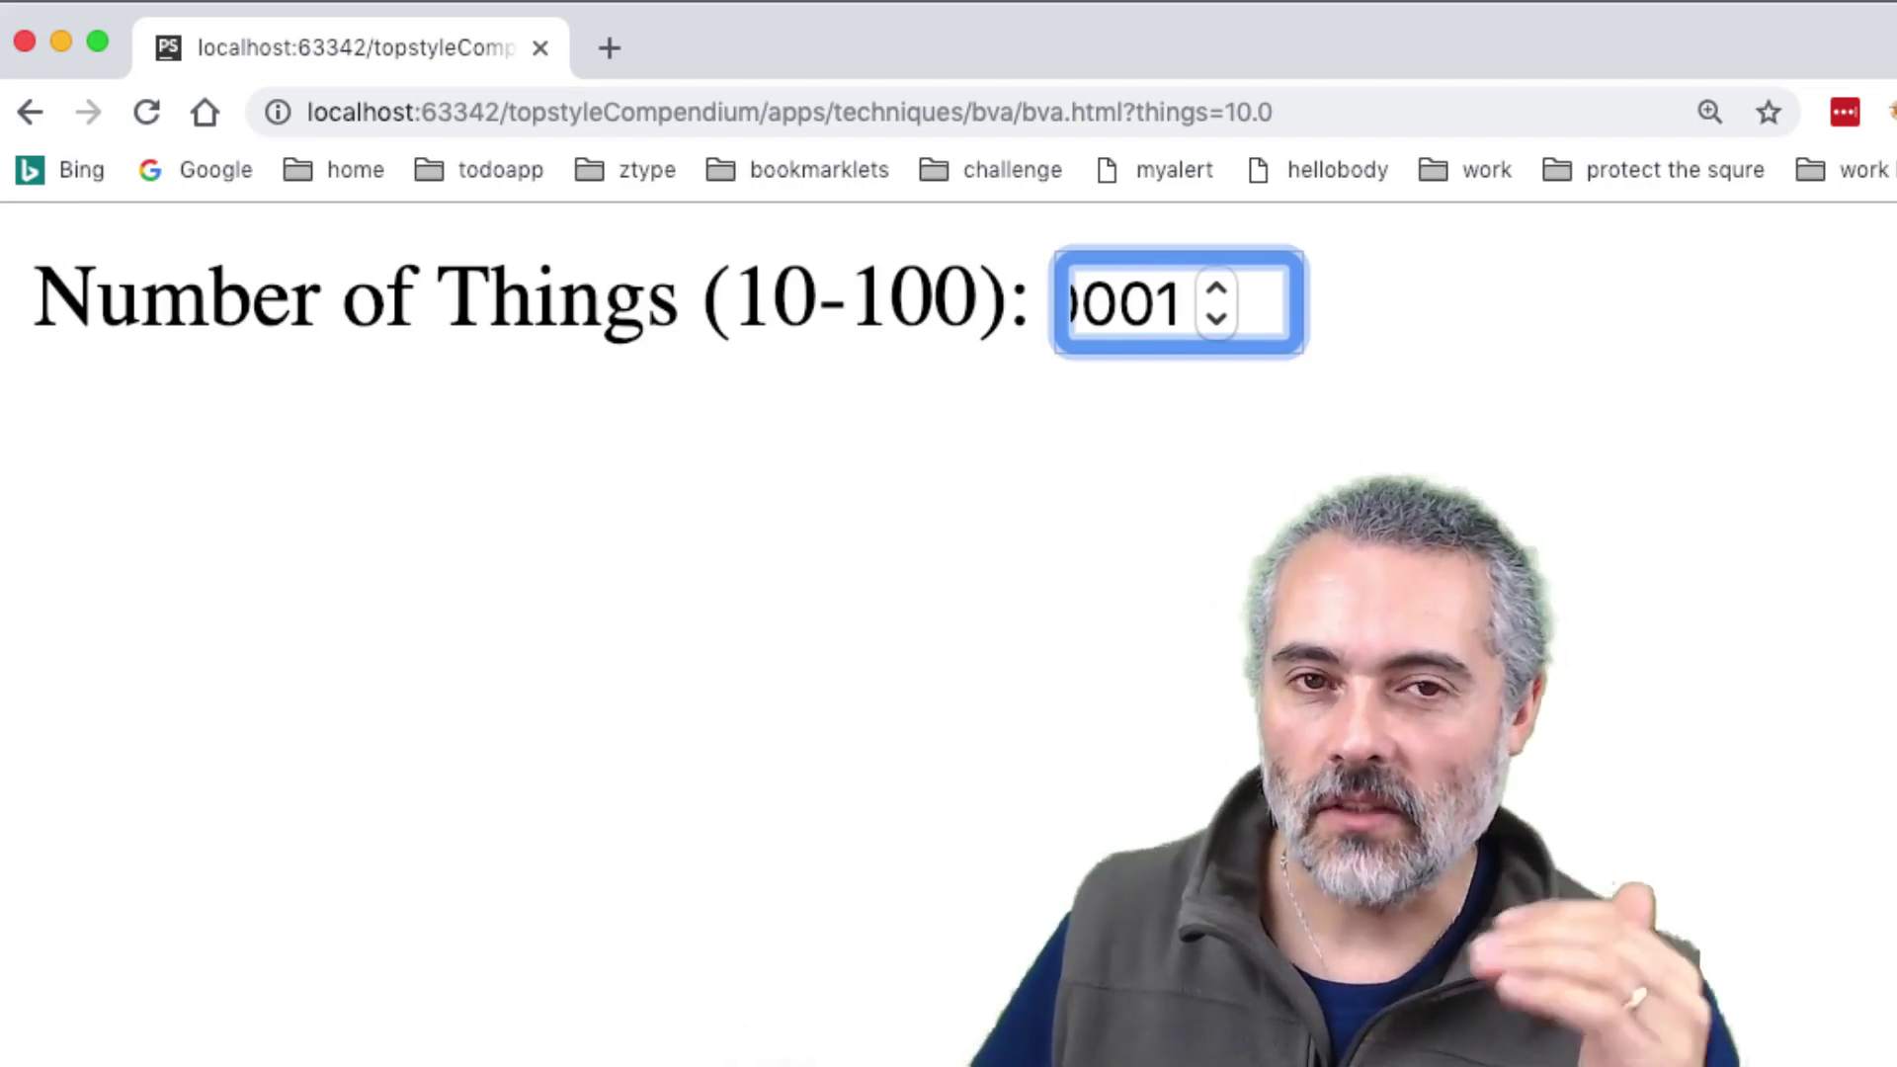
key("Return")
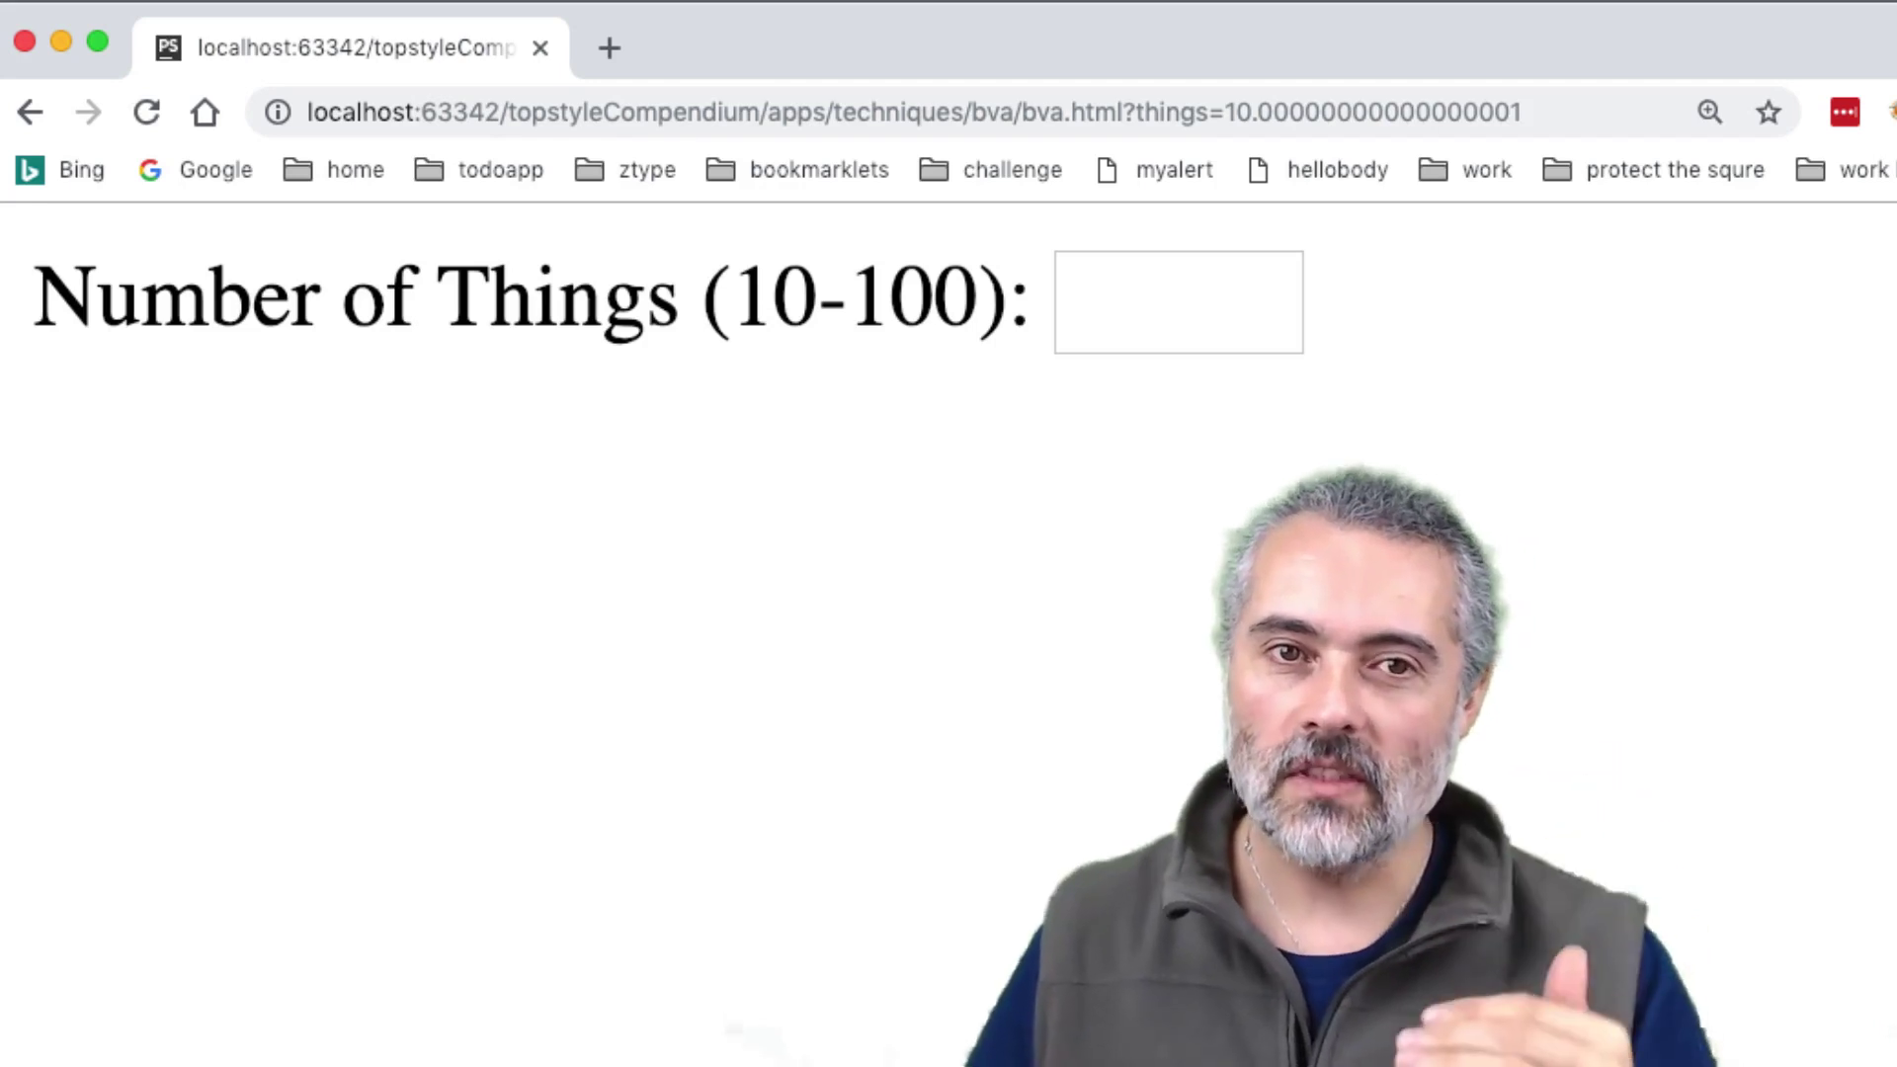
Step: Enter a long run of 9s just under 10 and try submitting it
left_click(1115, 299)
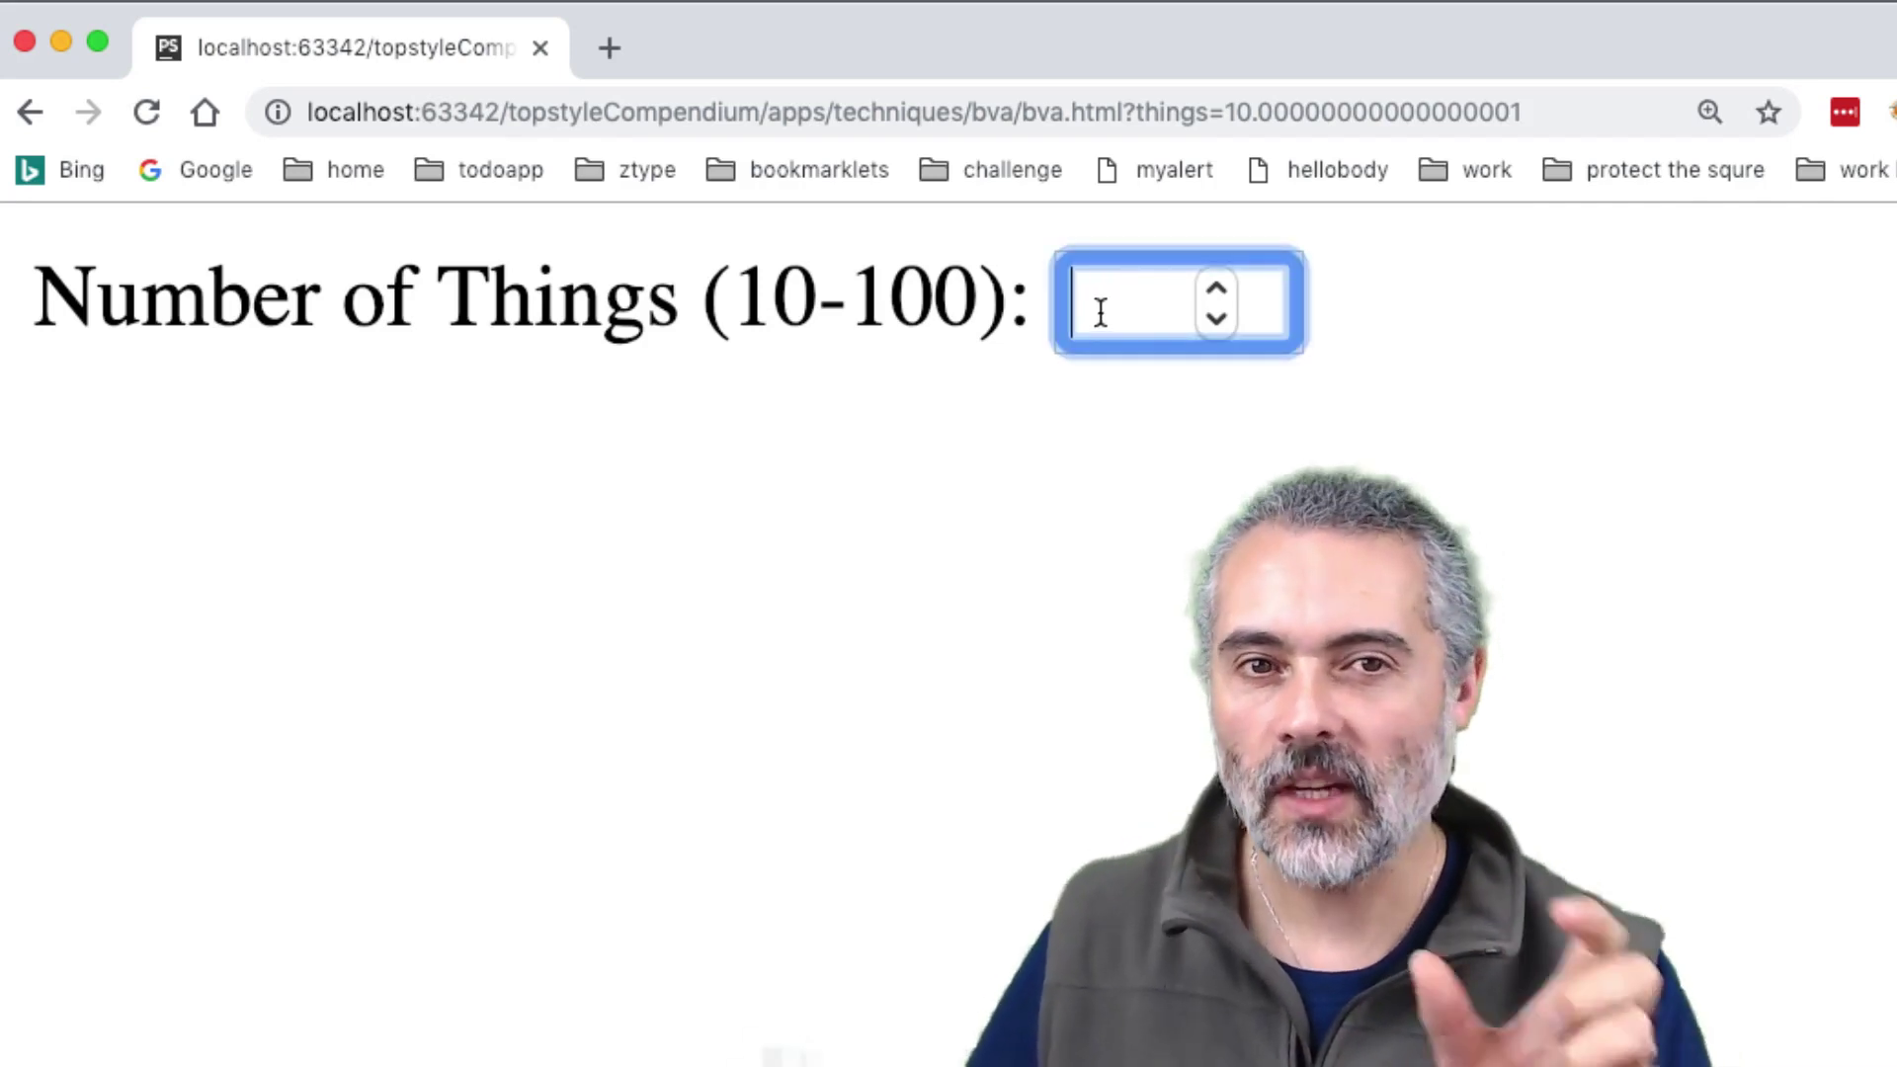
type("9.9")
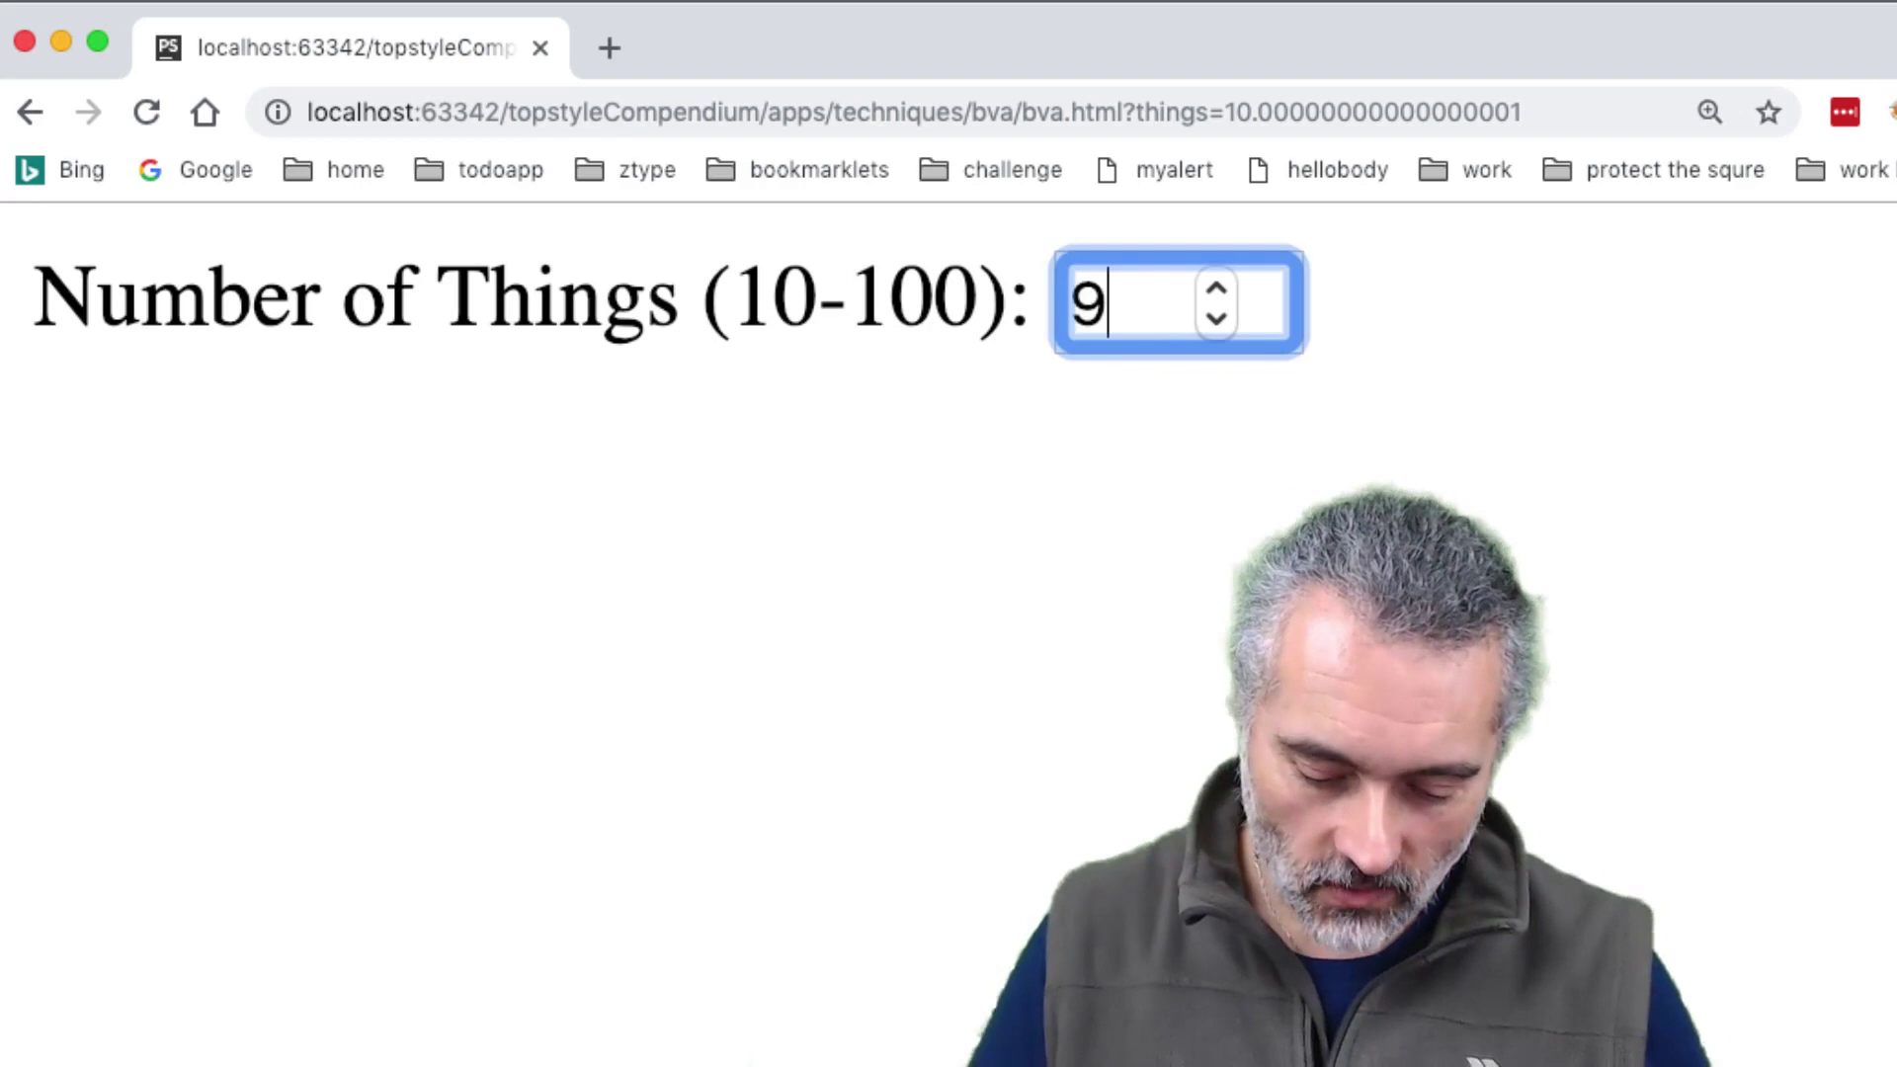
key("BackSpace")
key("BackSpace")
type("99")
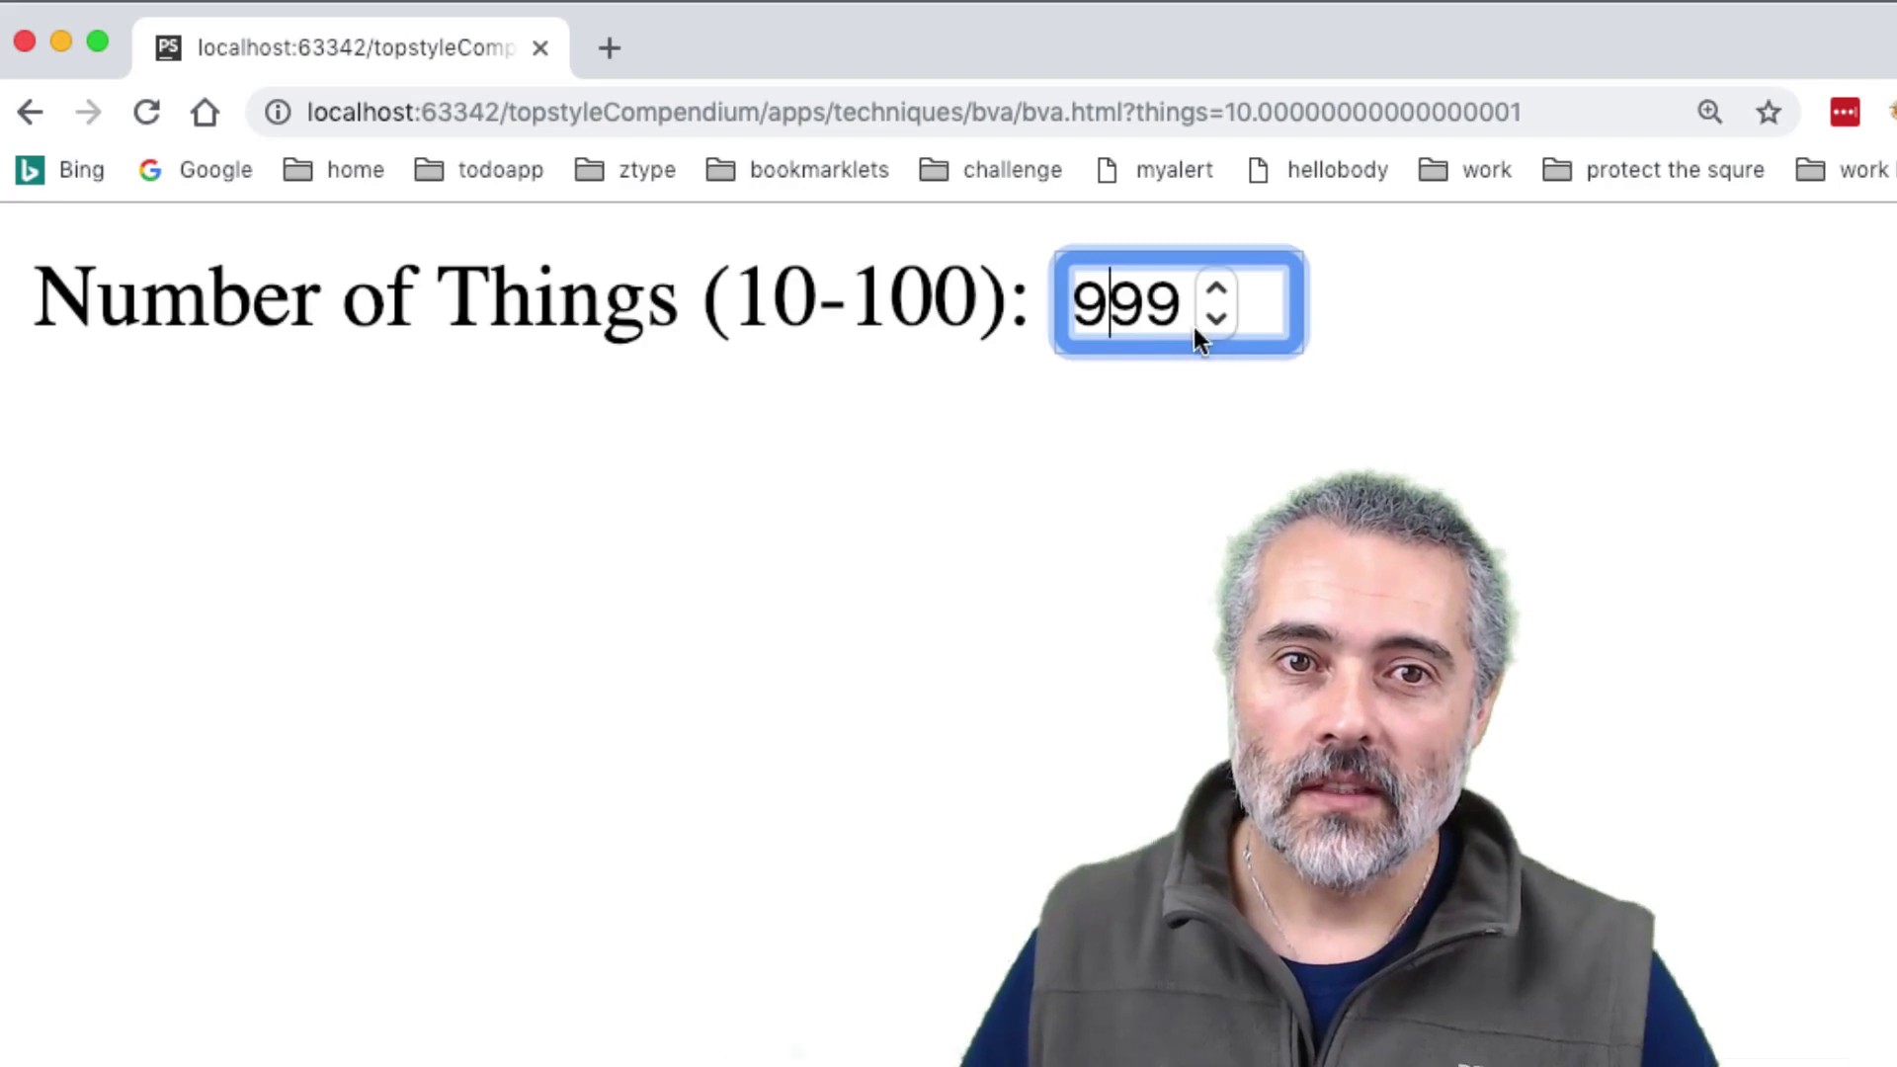
type("9")
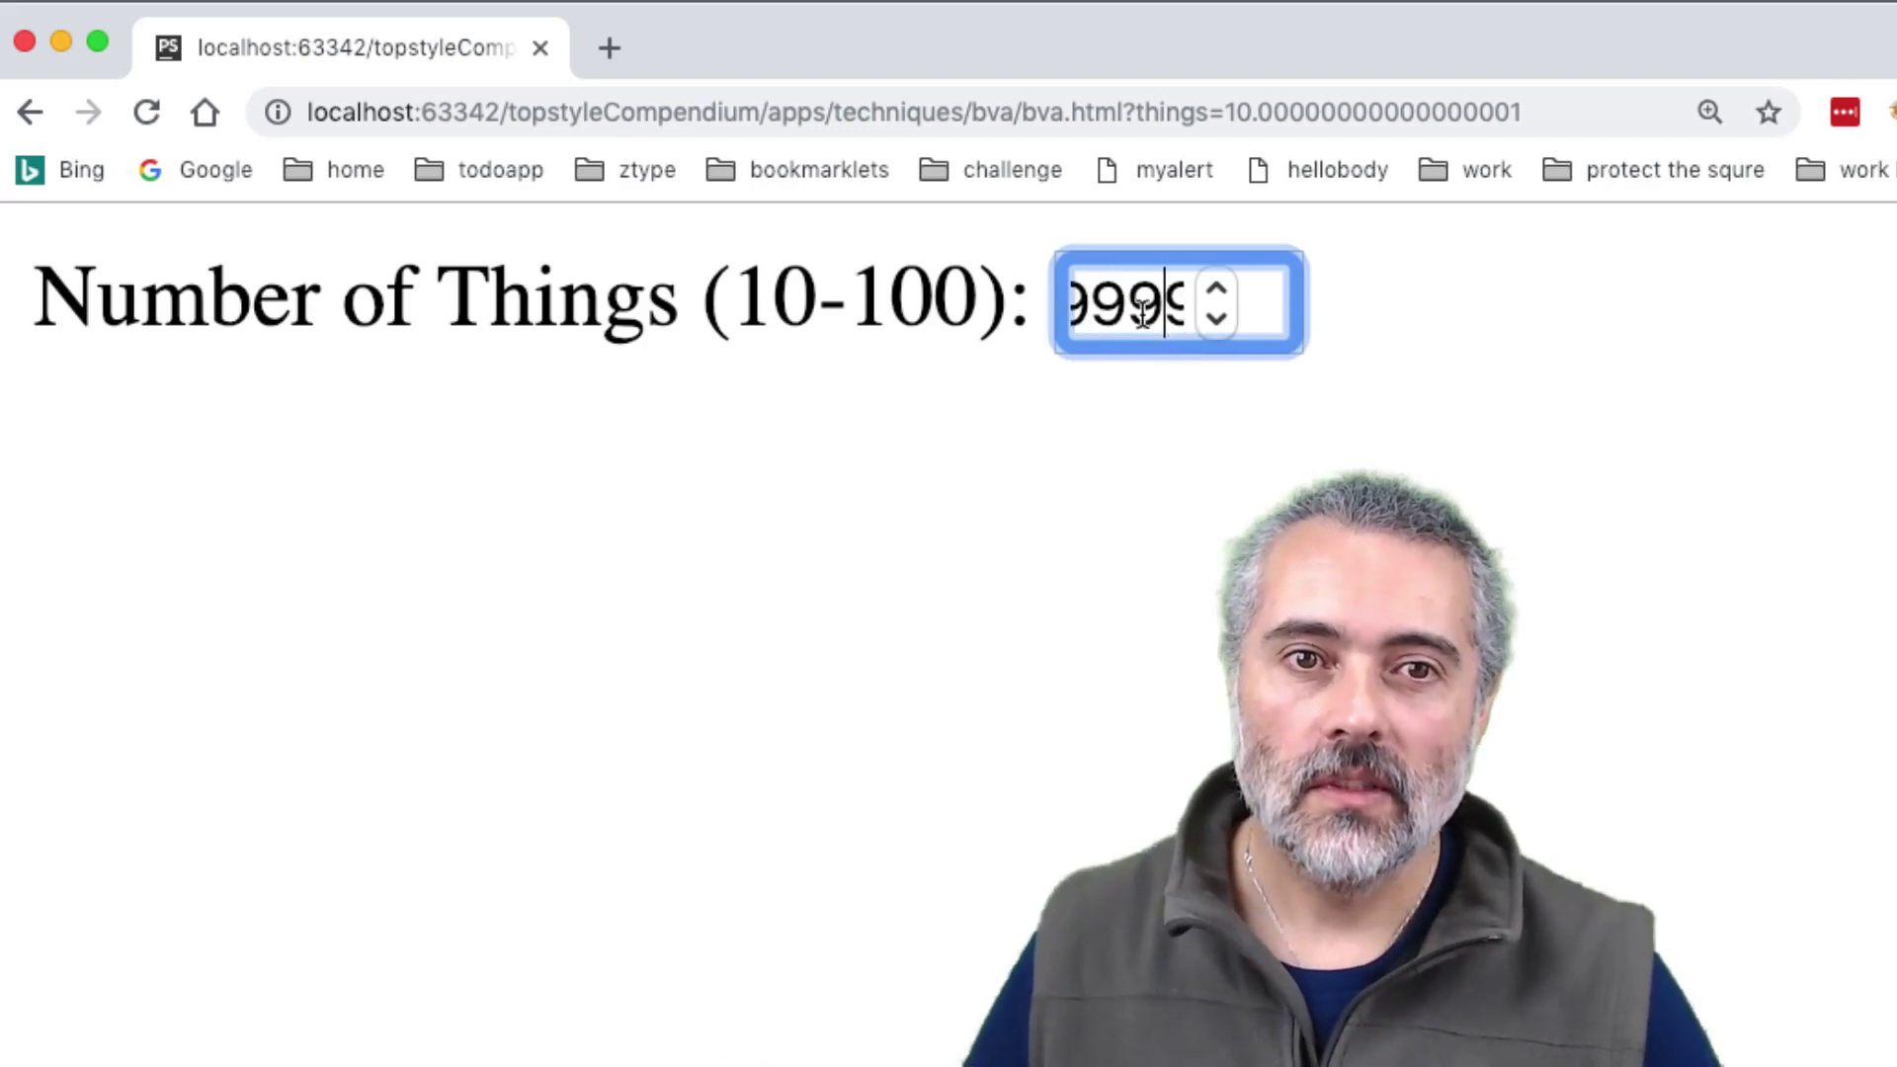
key("Return")
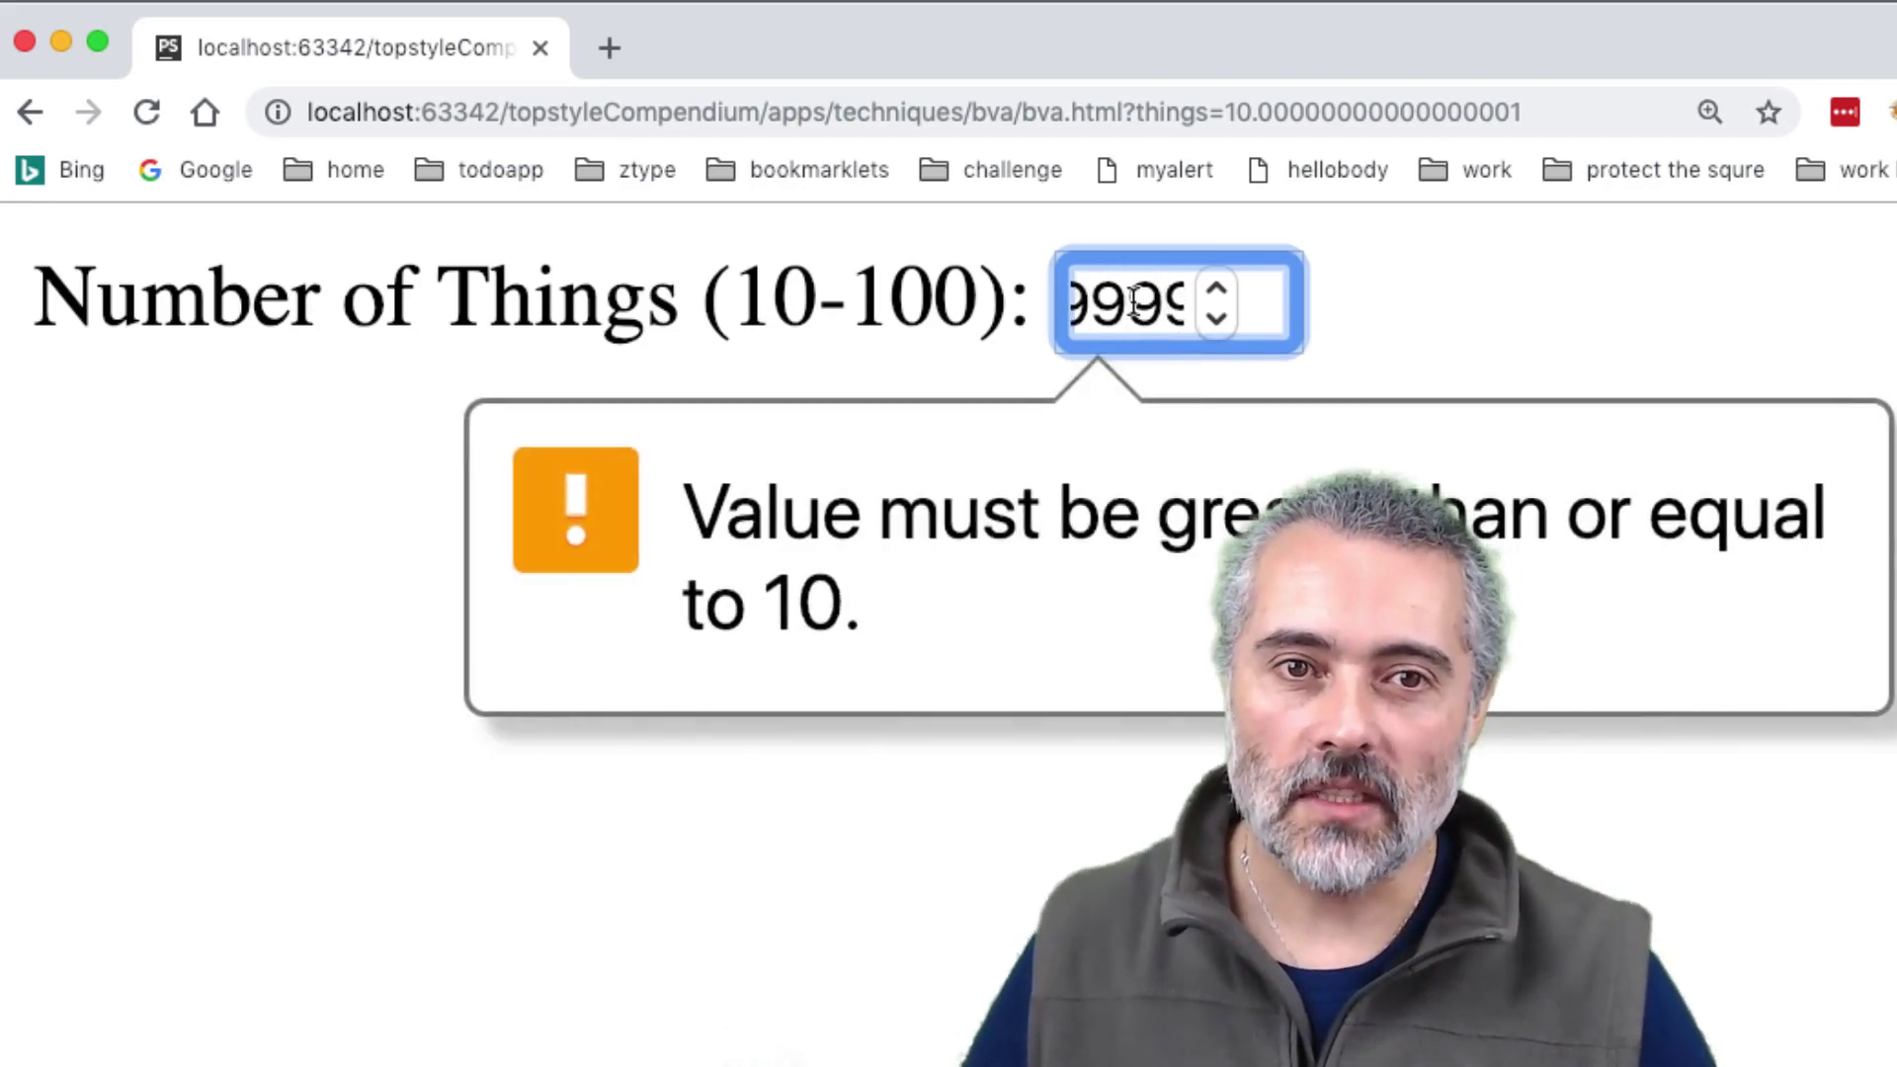
Step: Retry submitting to get the 'greater than or equal to 10' warning, then select the value
key("Return")
key("Return")
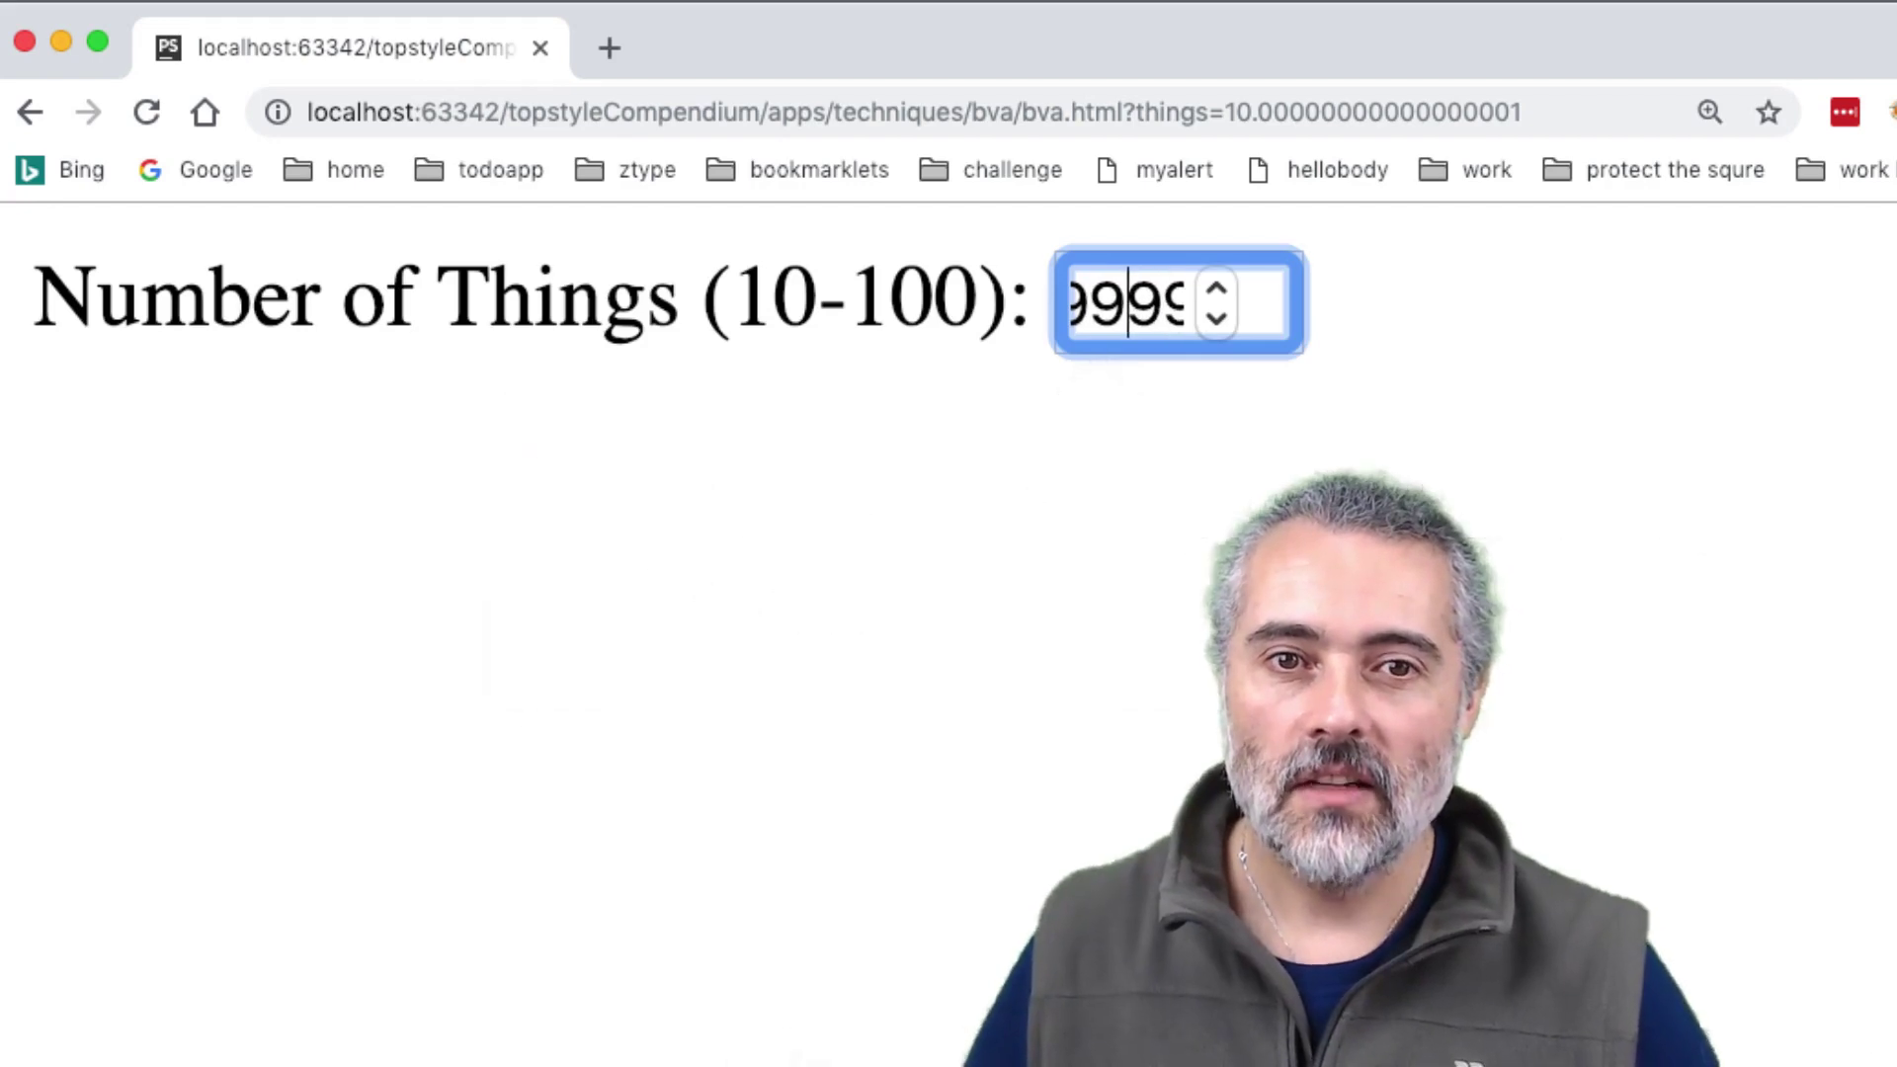
key("Return")
key("Return")
key("Return")
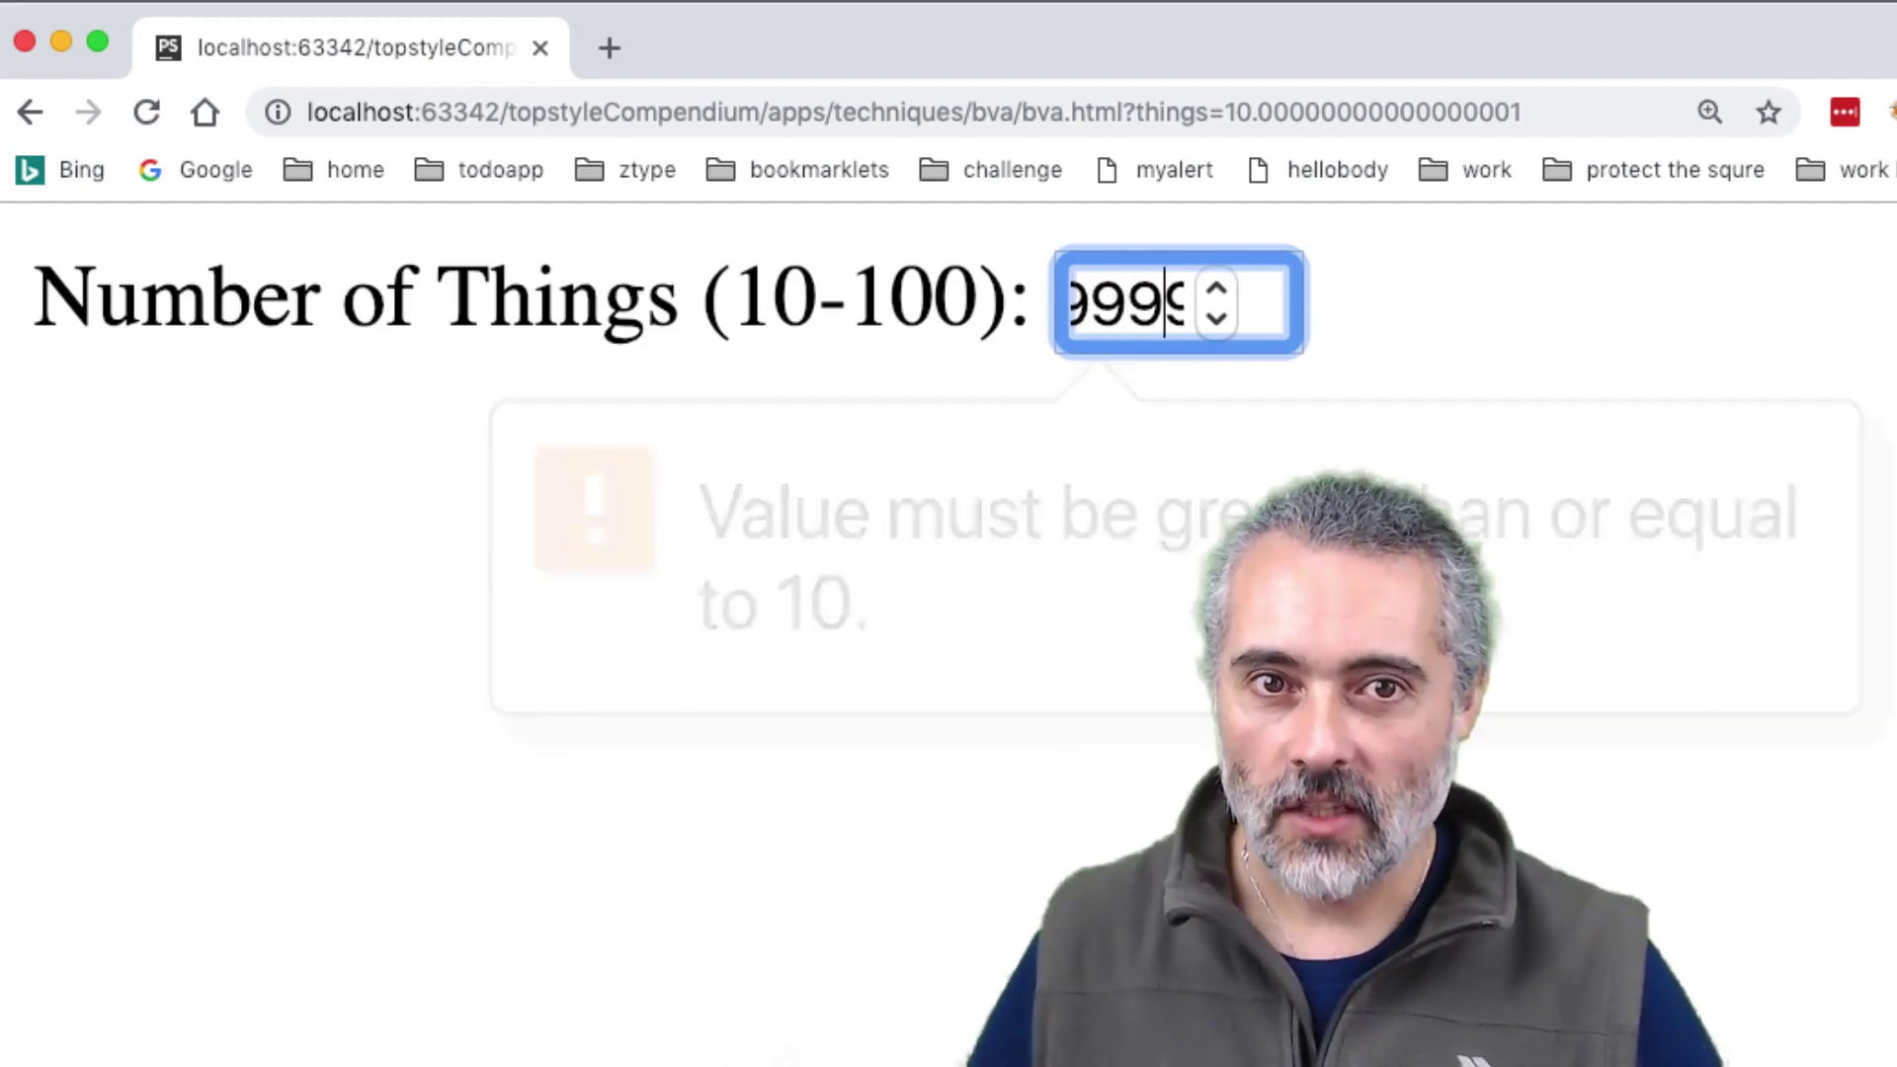
key("Left")
key("Return")
key("Return")
key("Return")
key("Return")
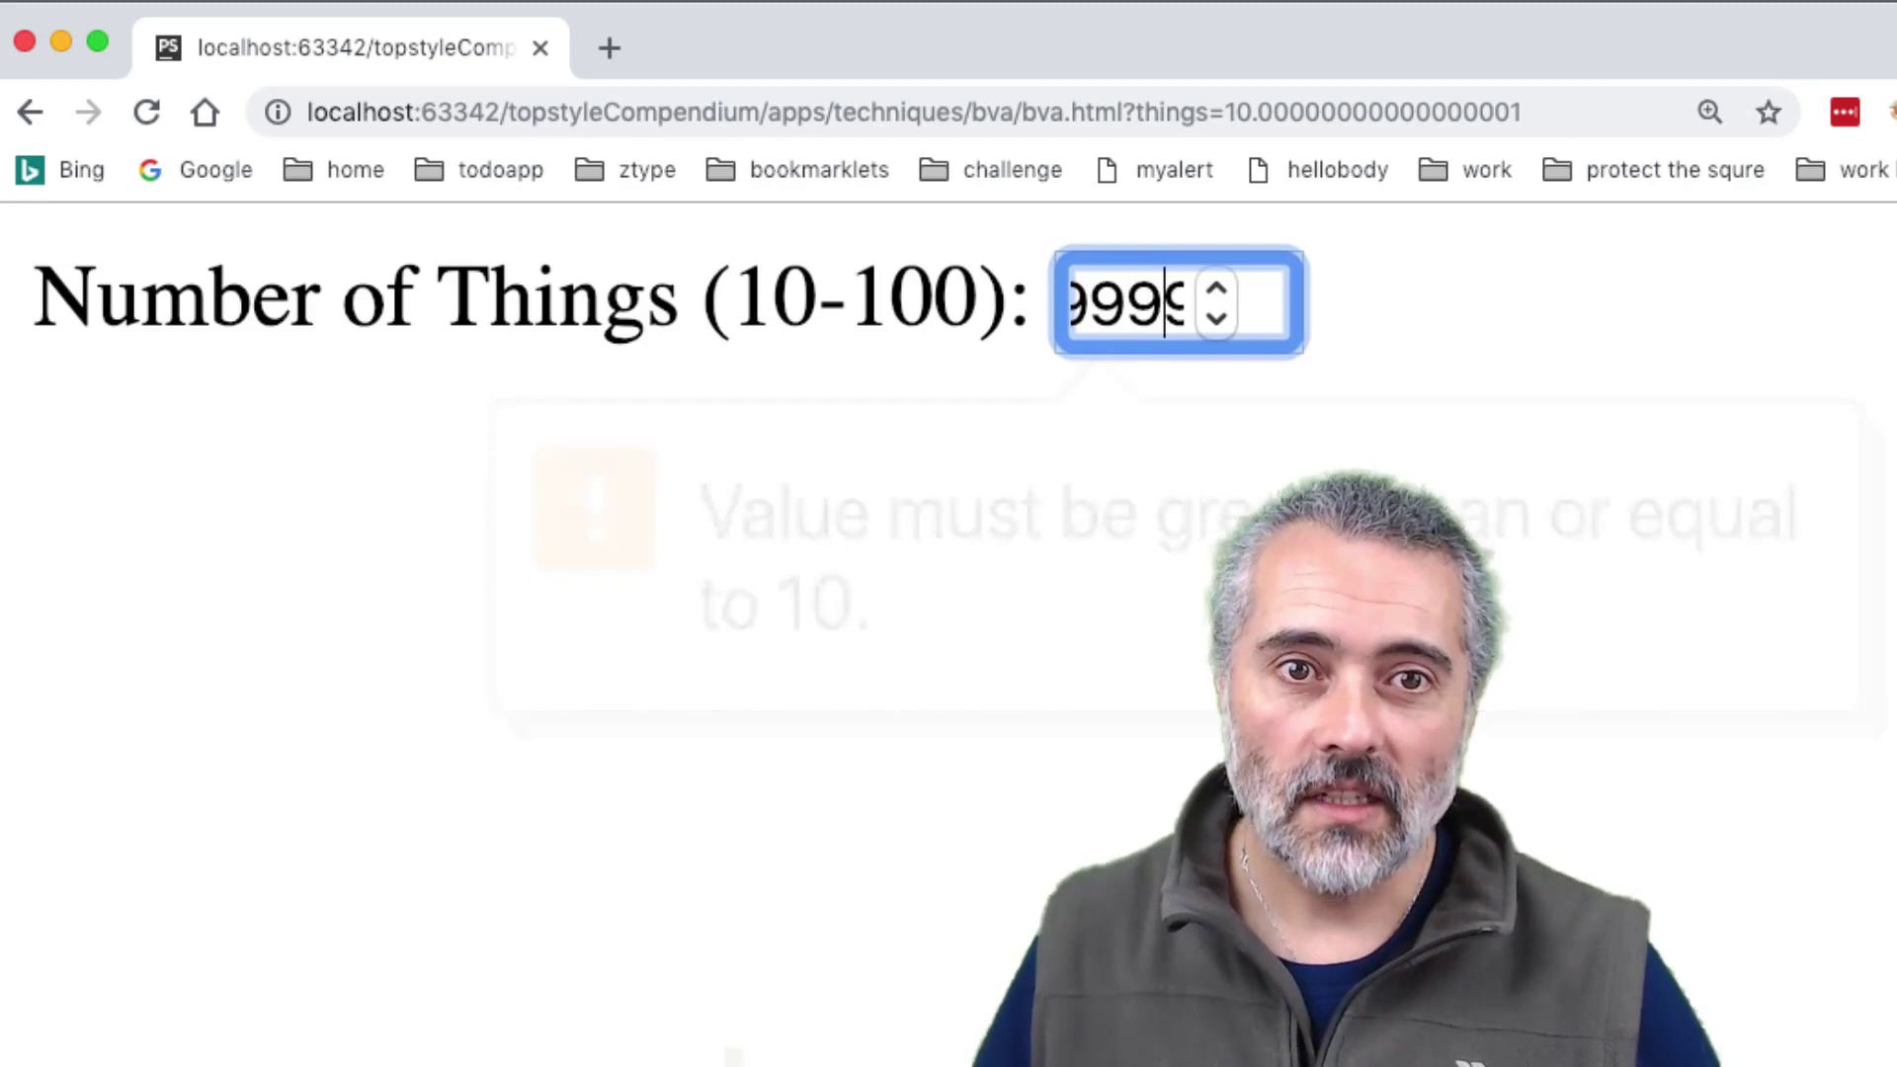
key("Return")
key("Return")
key("Return")
key("Return")
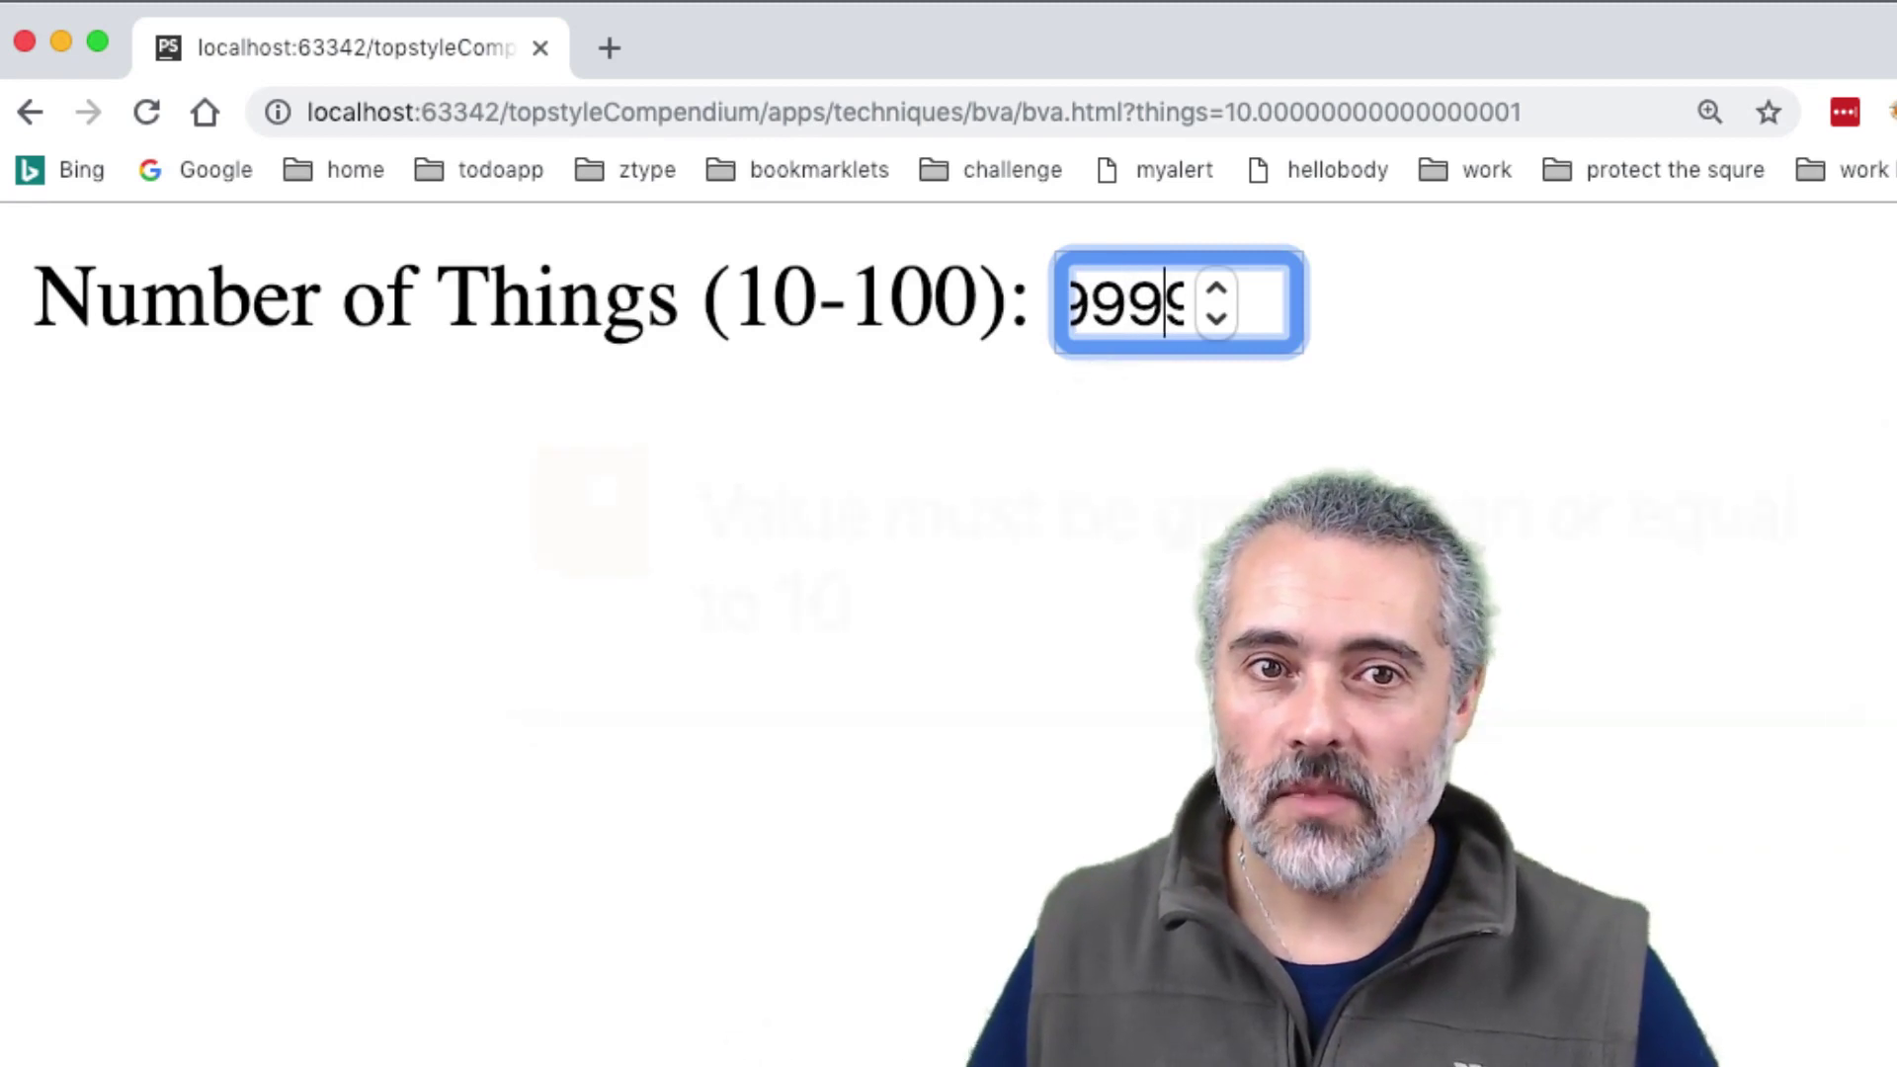
key("Return")
key("Return")
key("Return")
key("Return")
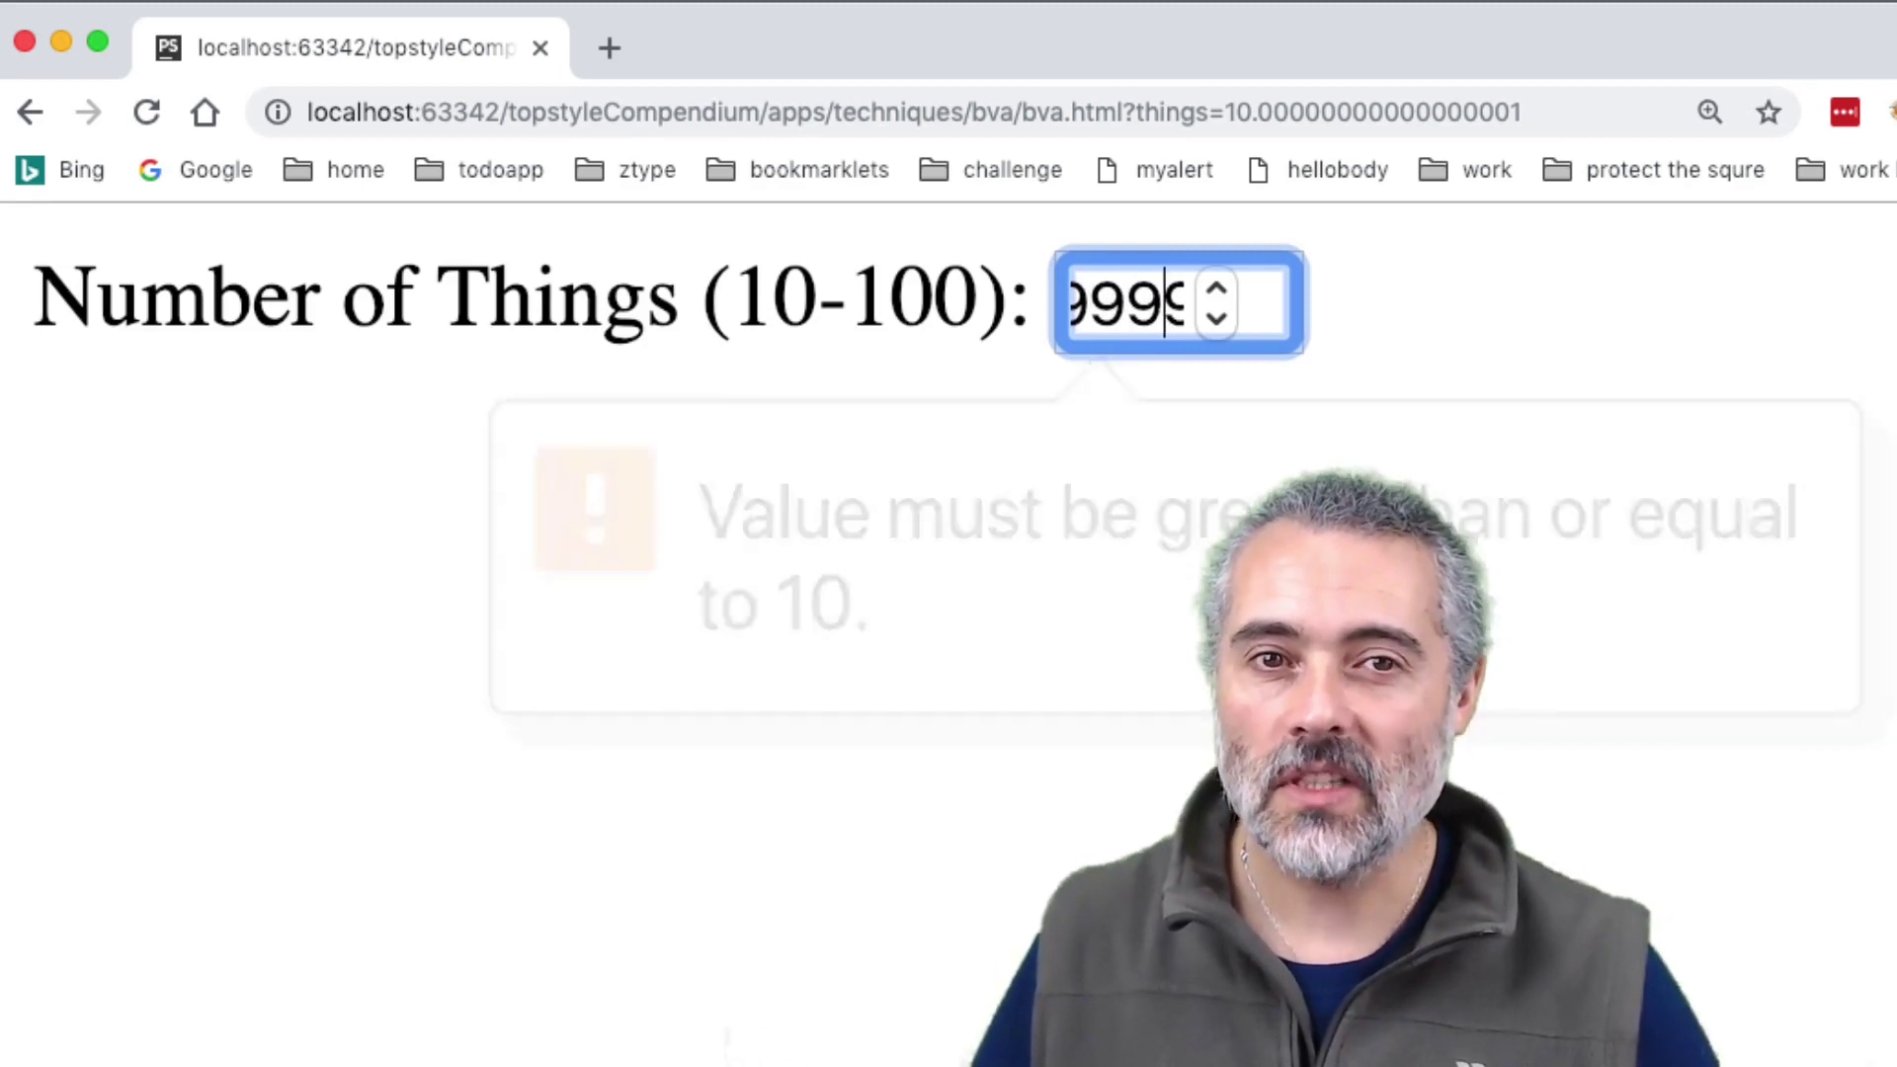
key("Return")
key("Return")
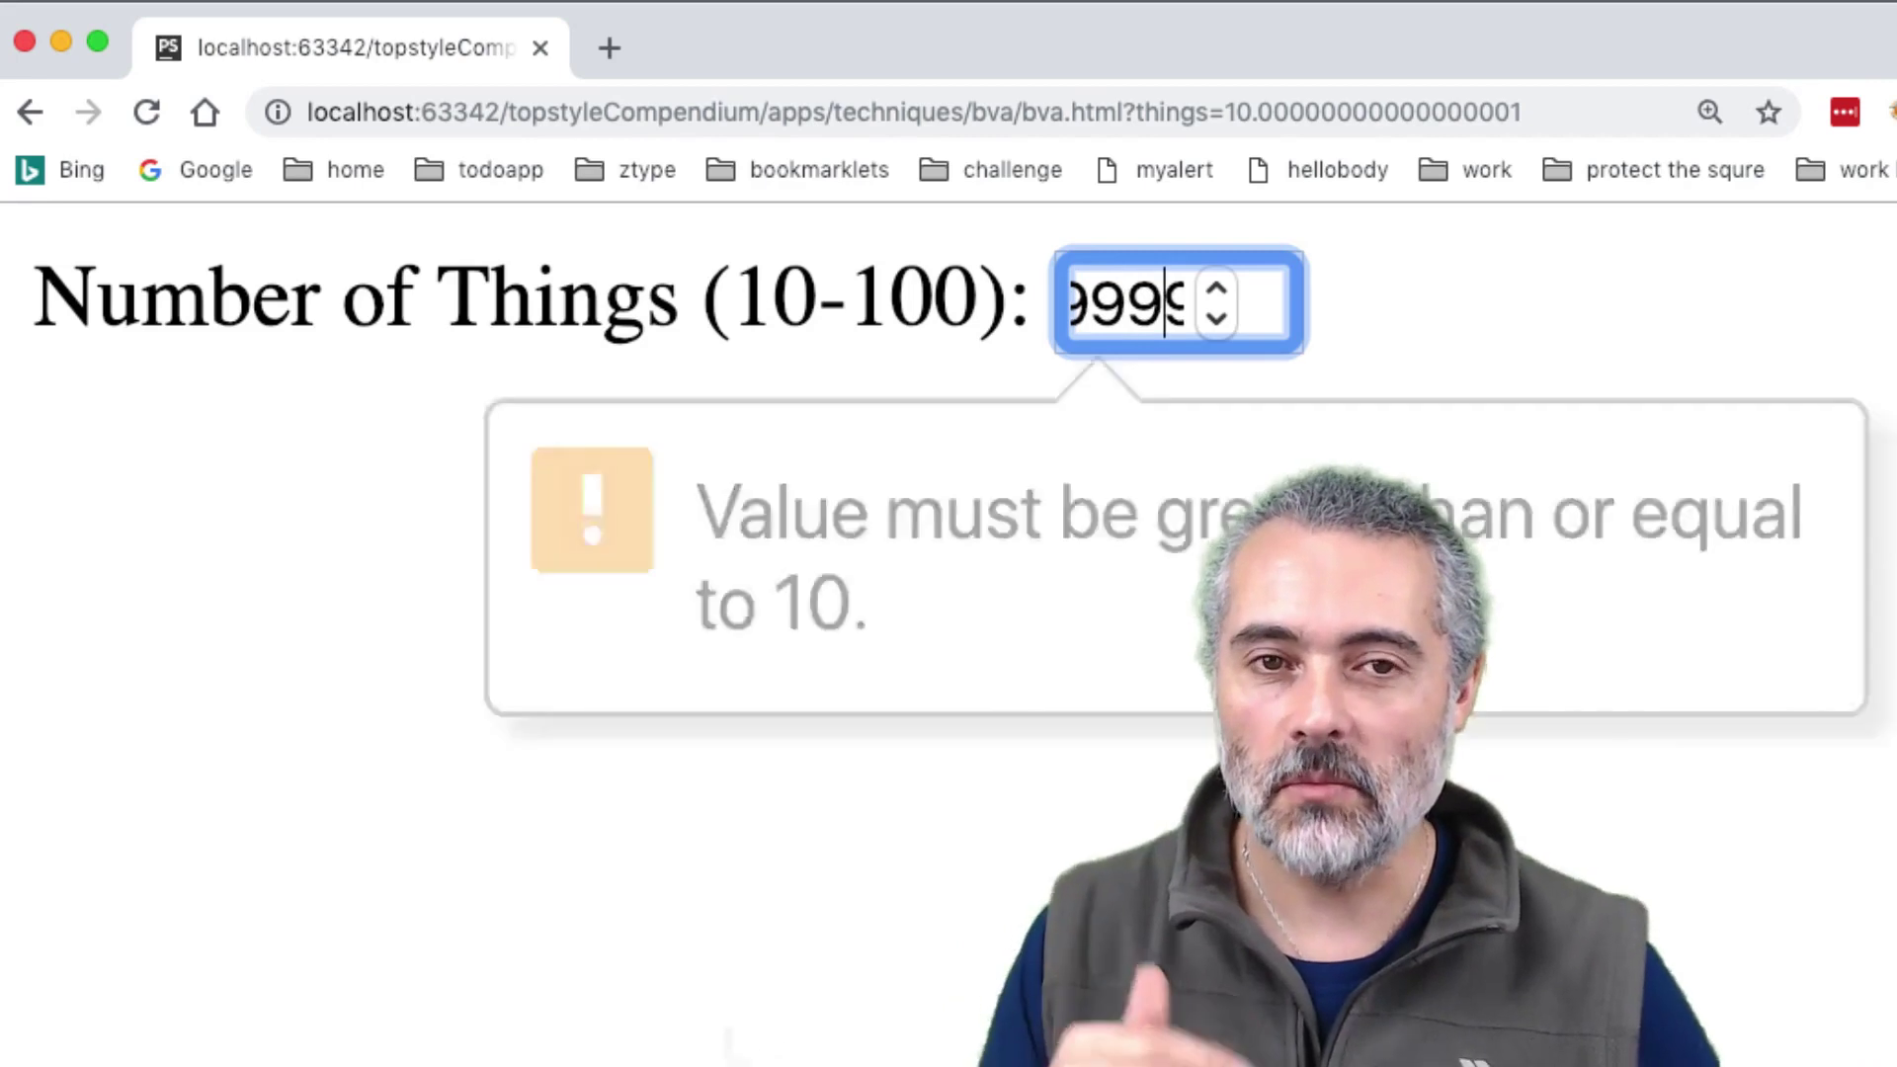
key("Return")
key("Return")
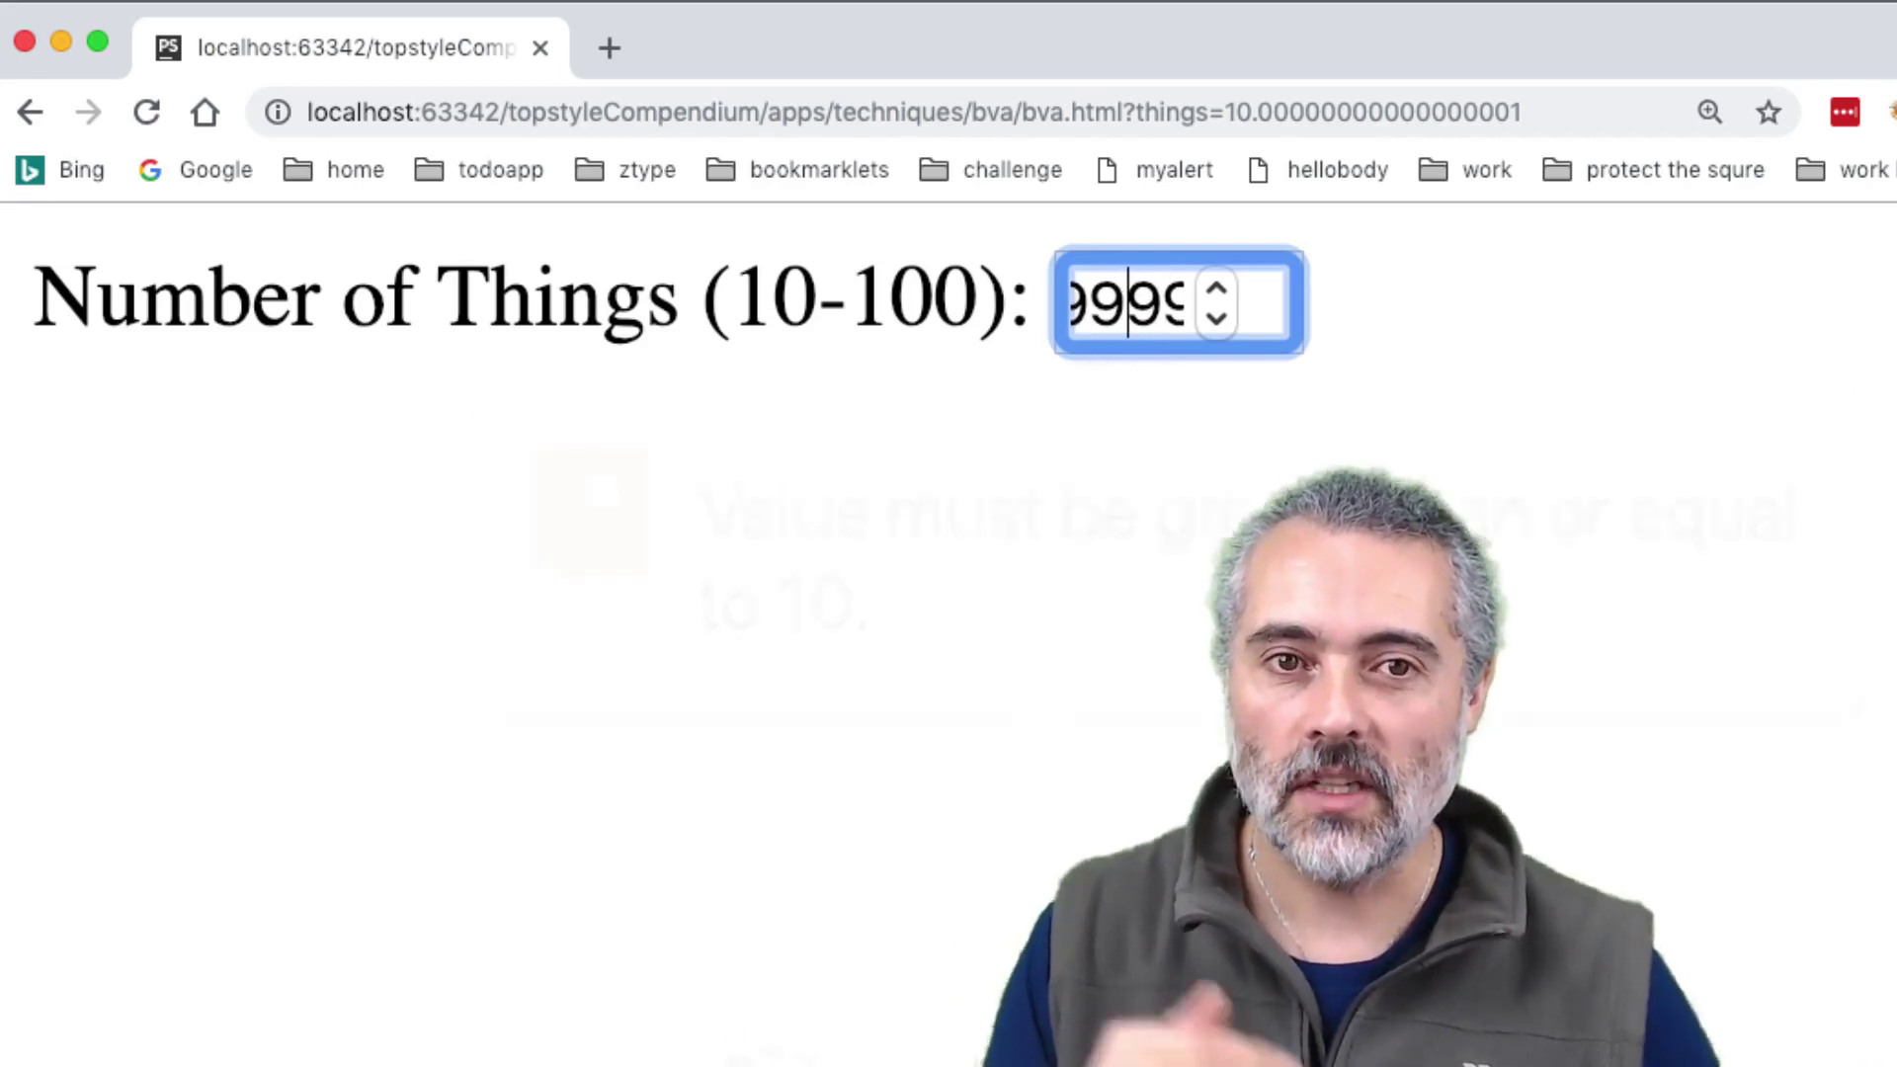
key("Home")
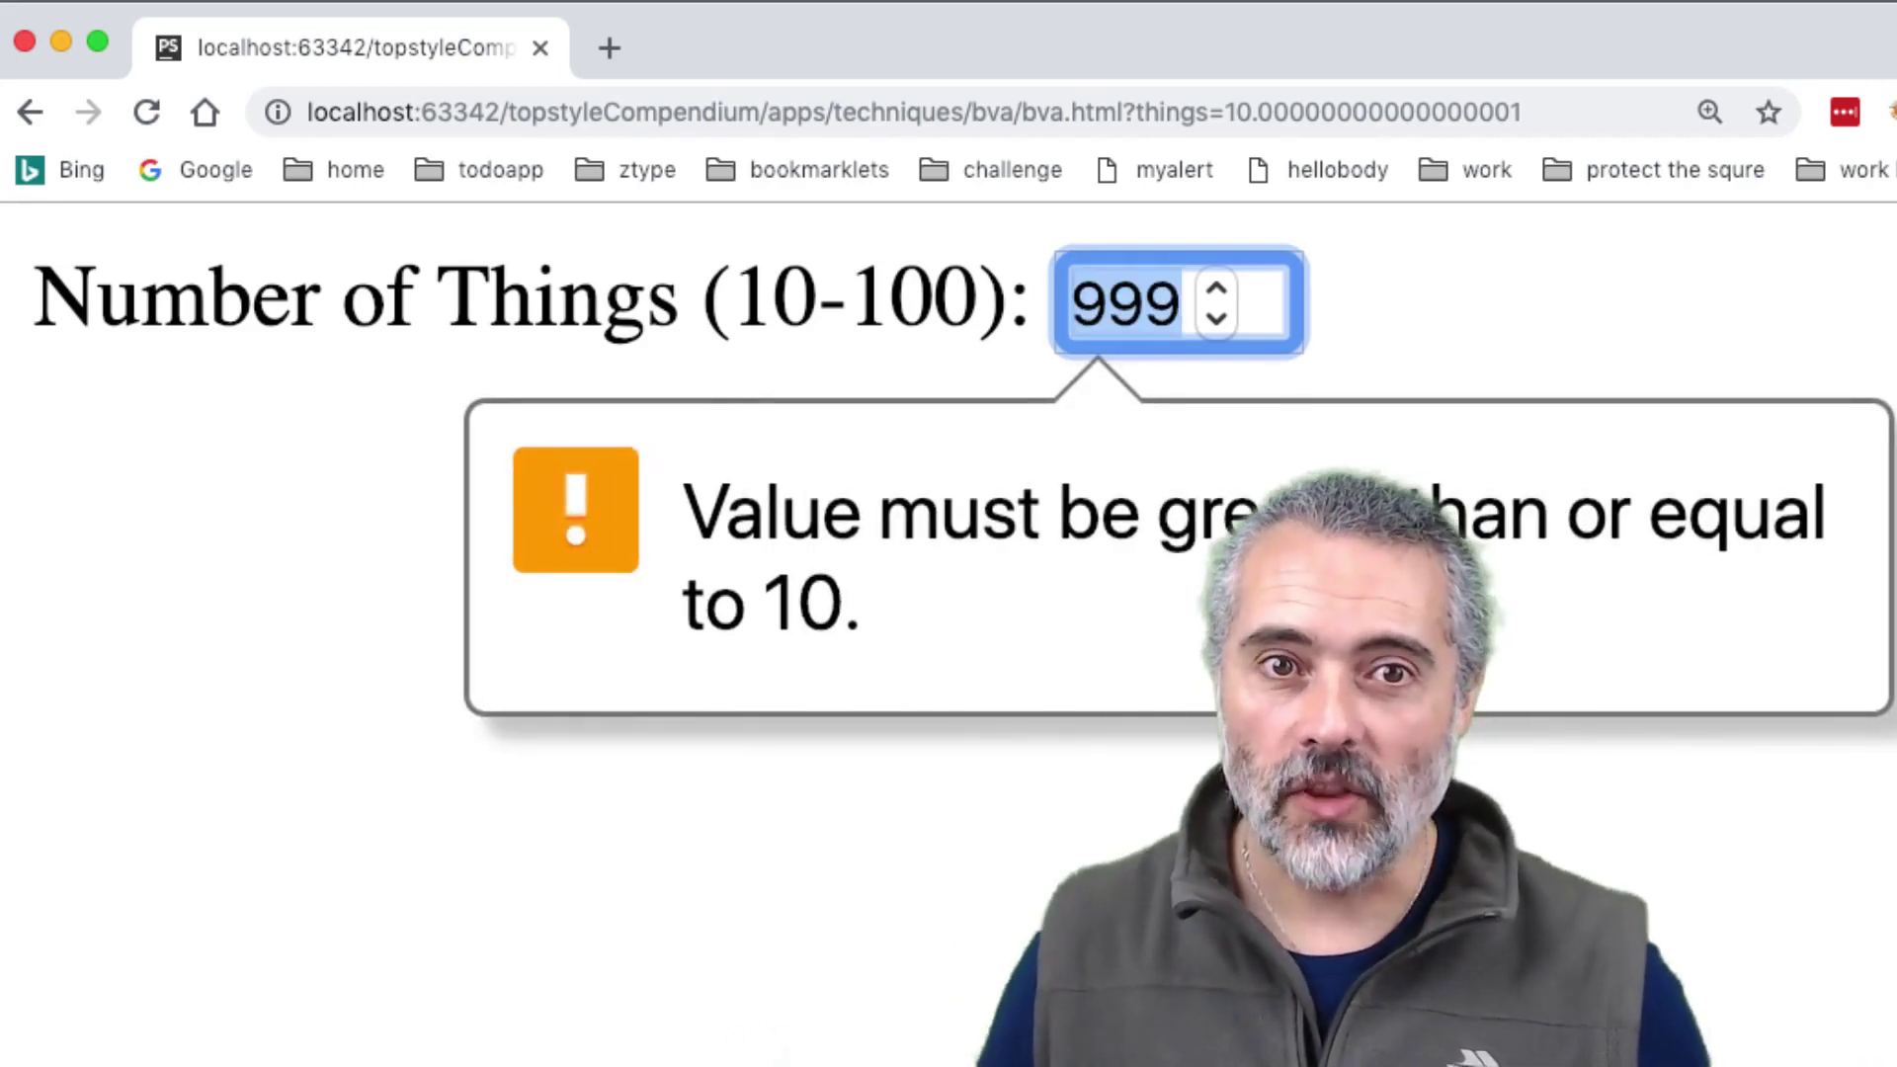
Step: Submit 100.0 so the address shows things=100.0
type("100")
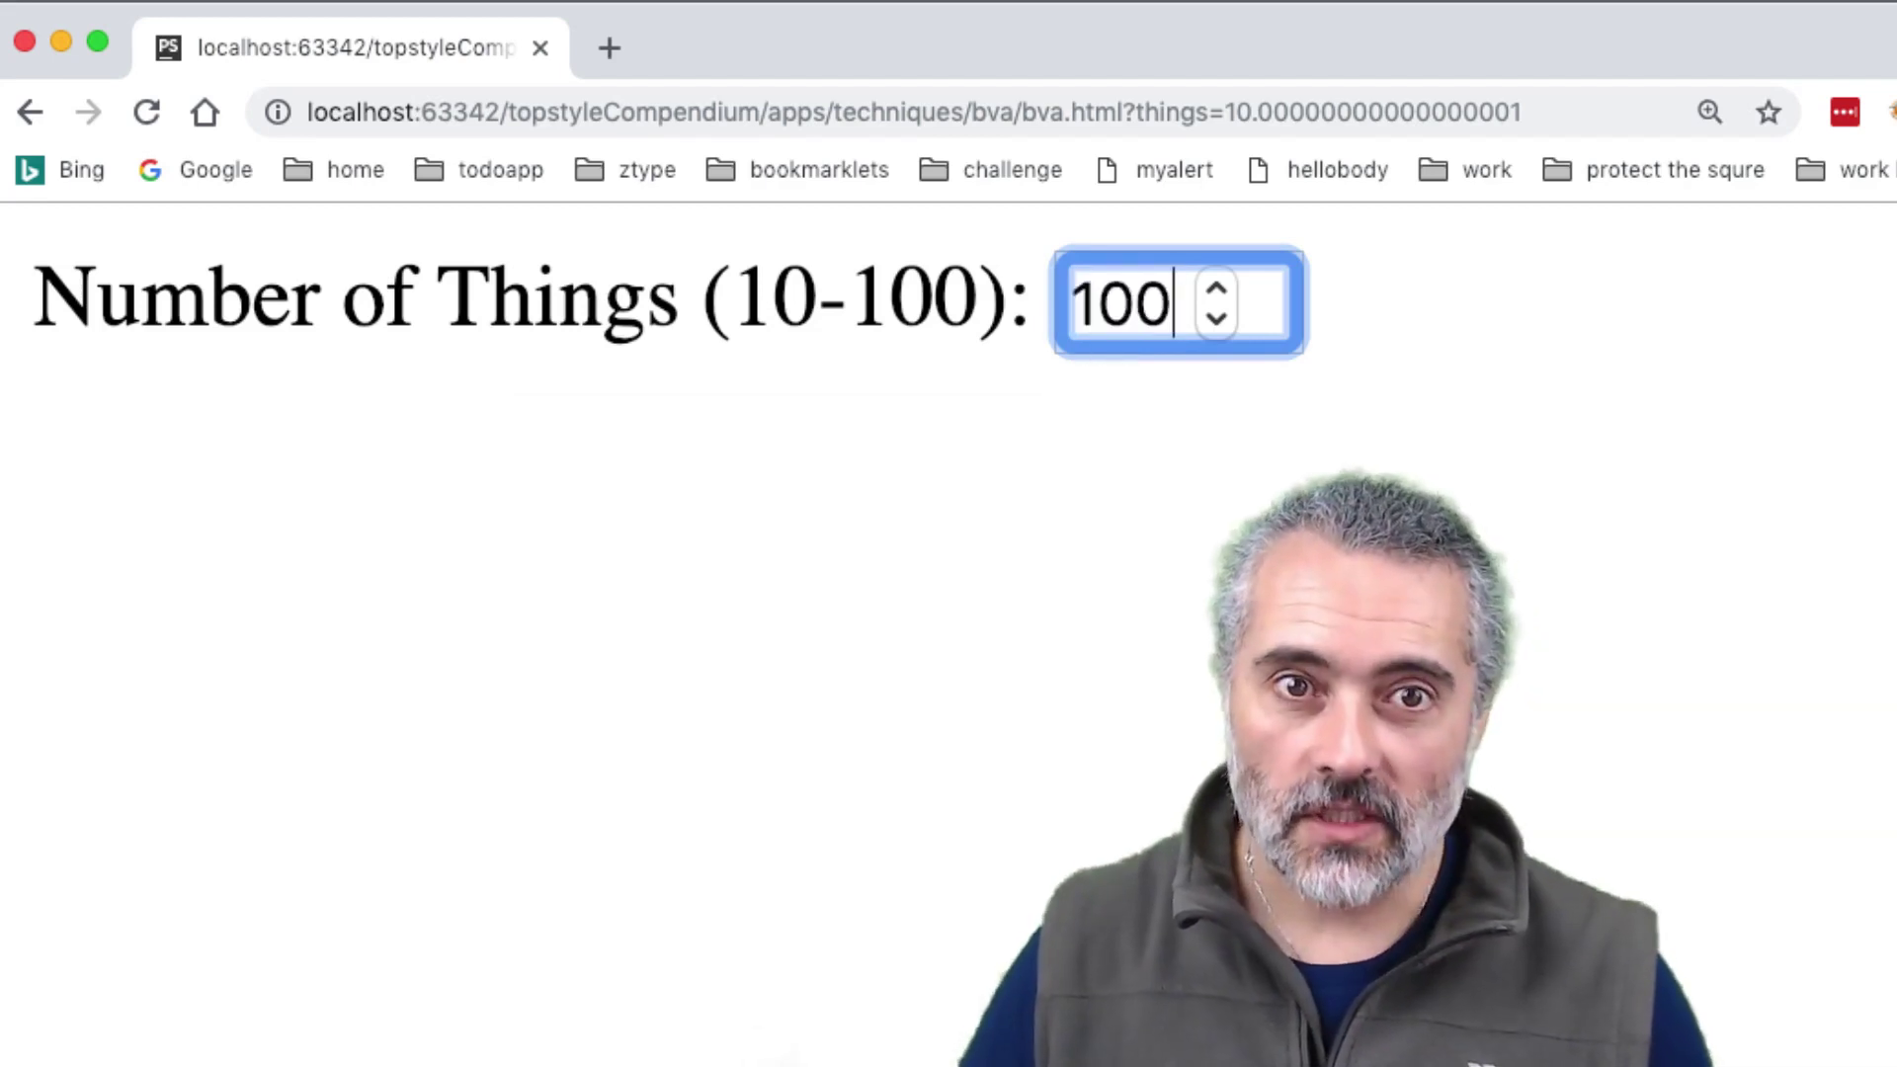
type(".0")
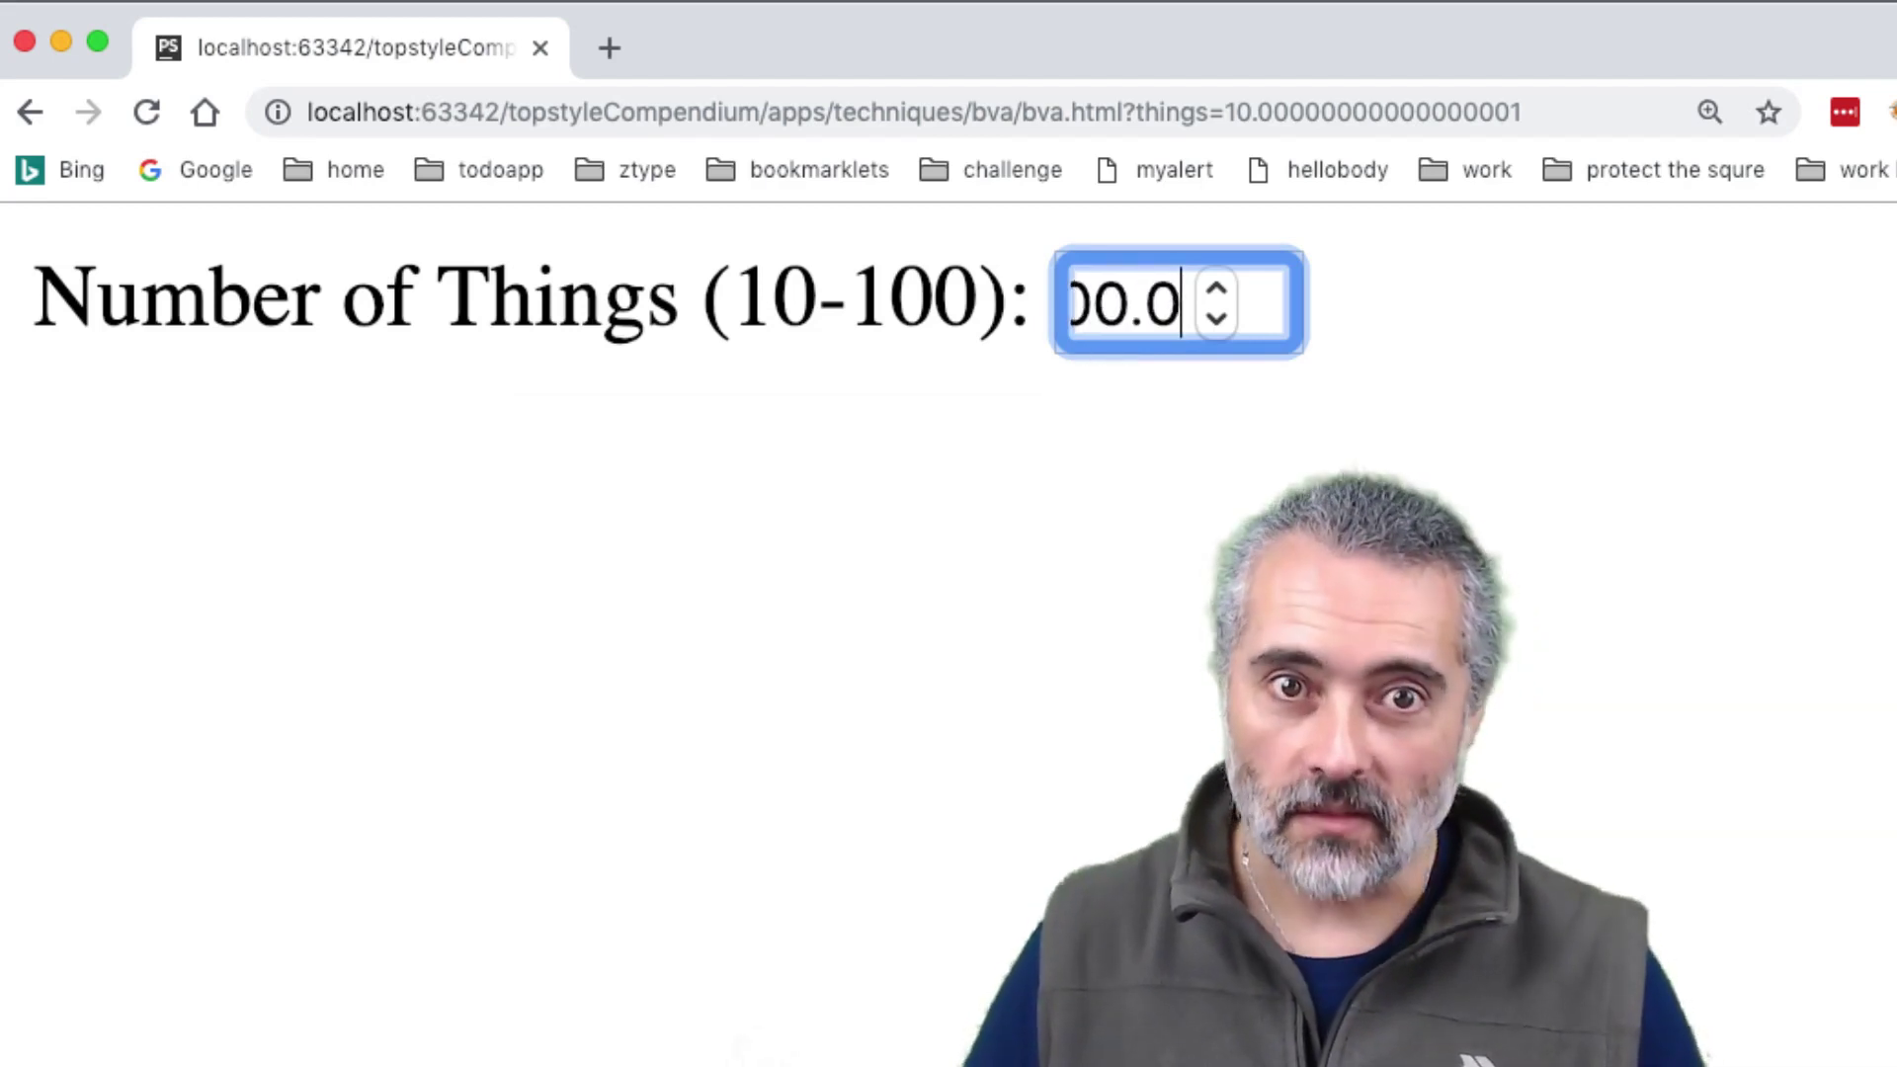
key("Return")
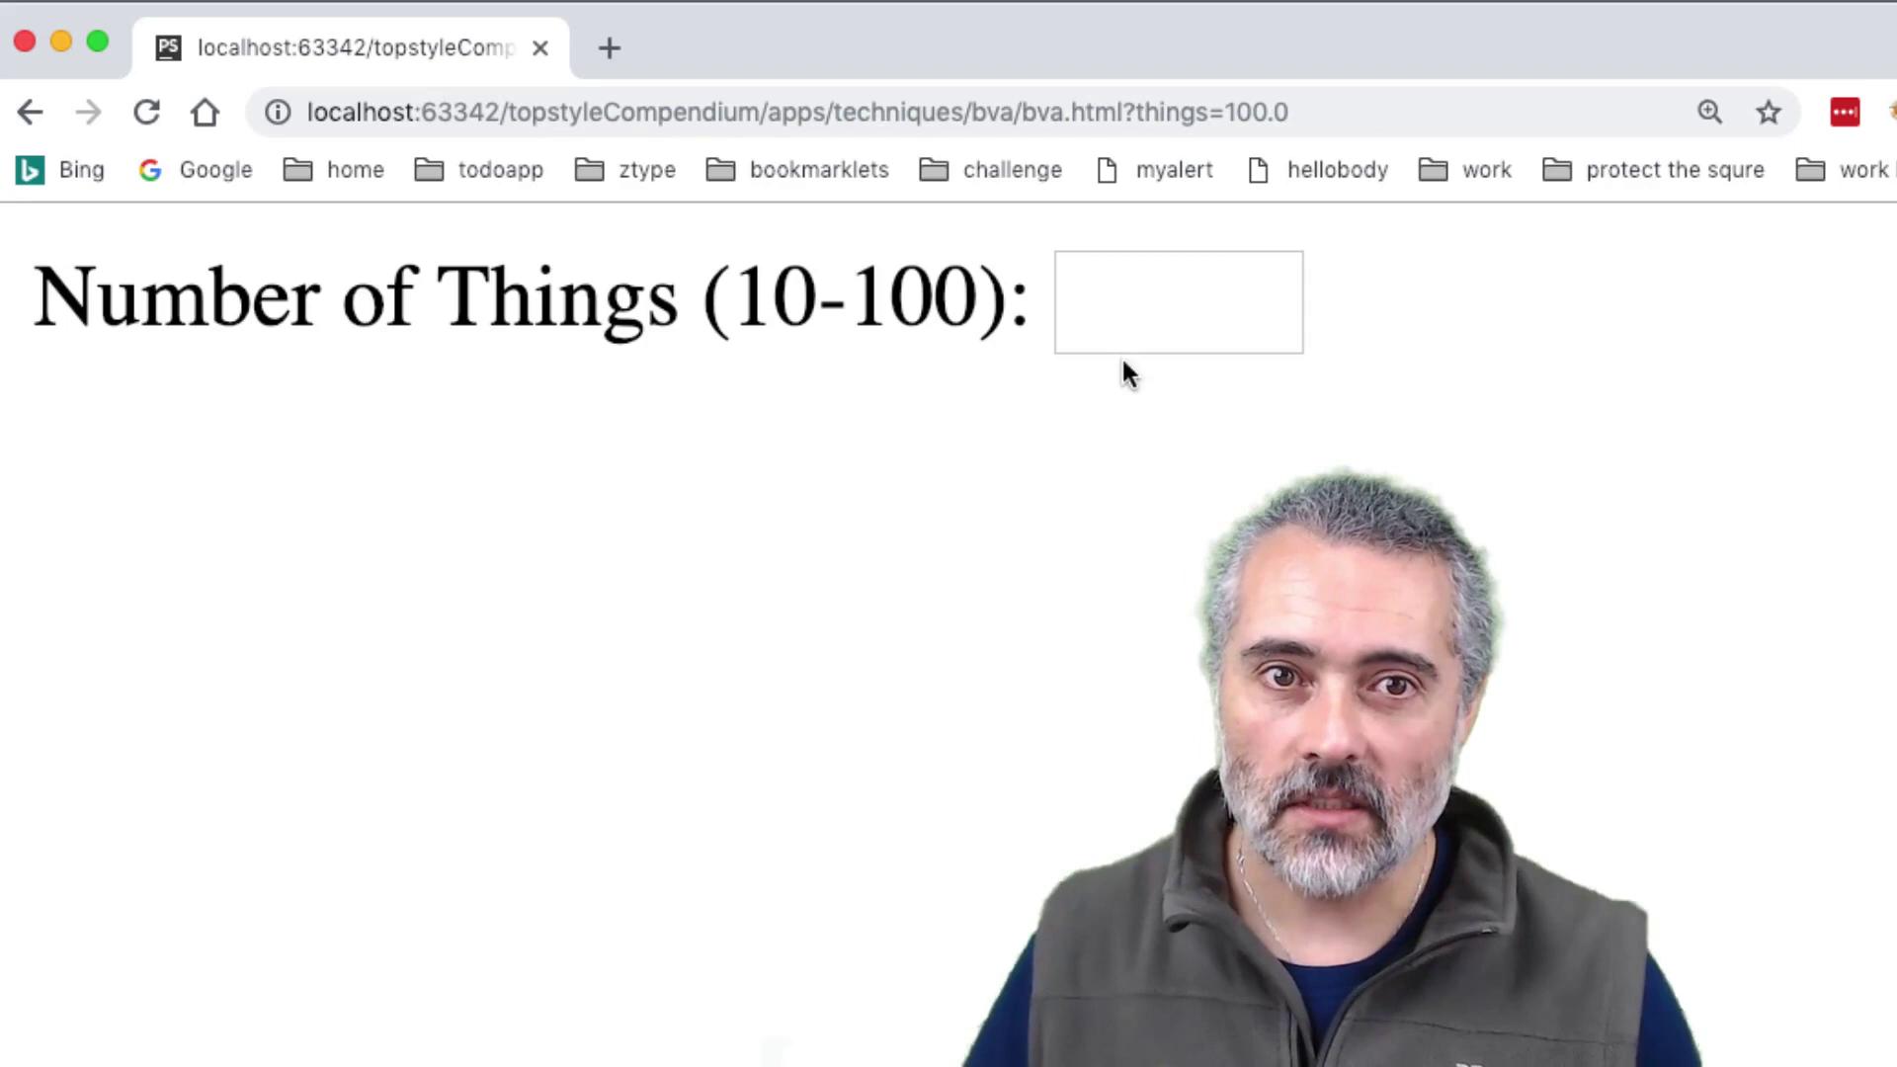
left_click(1109, 316)
Step: Enter 100.01, lengthen it with extra zeros, and see it rejected as above 100
type("10")
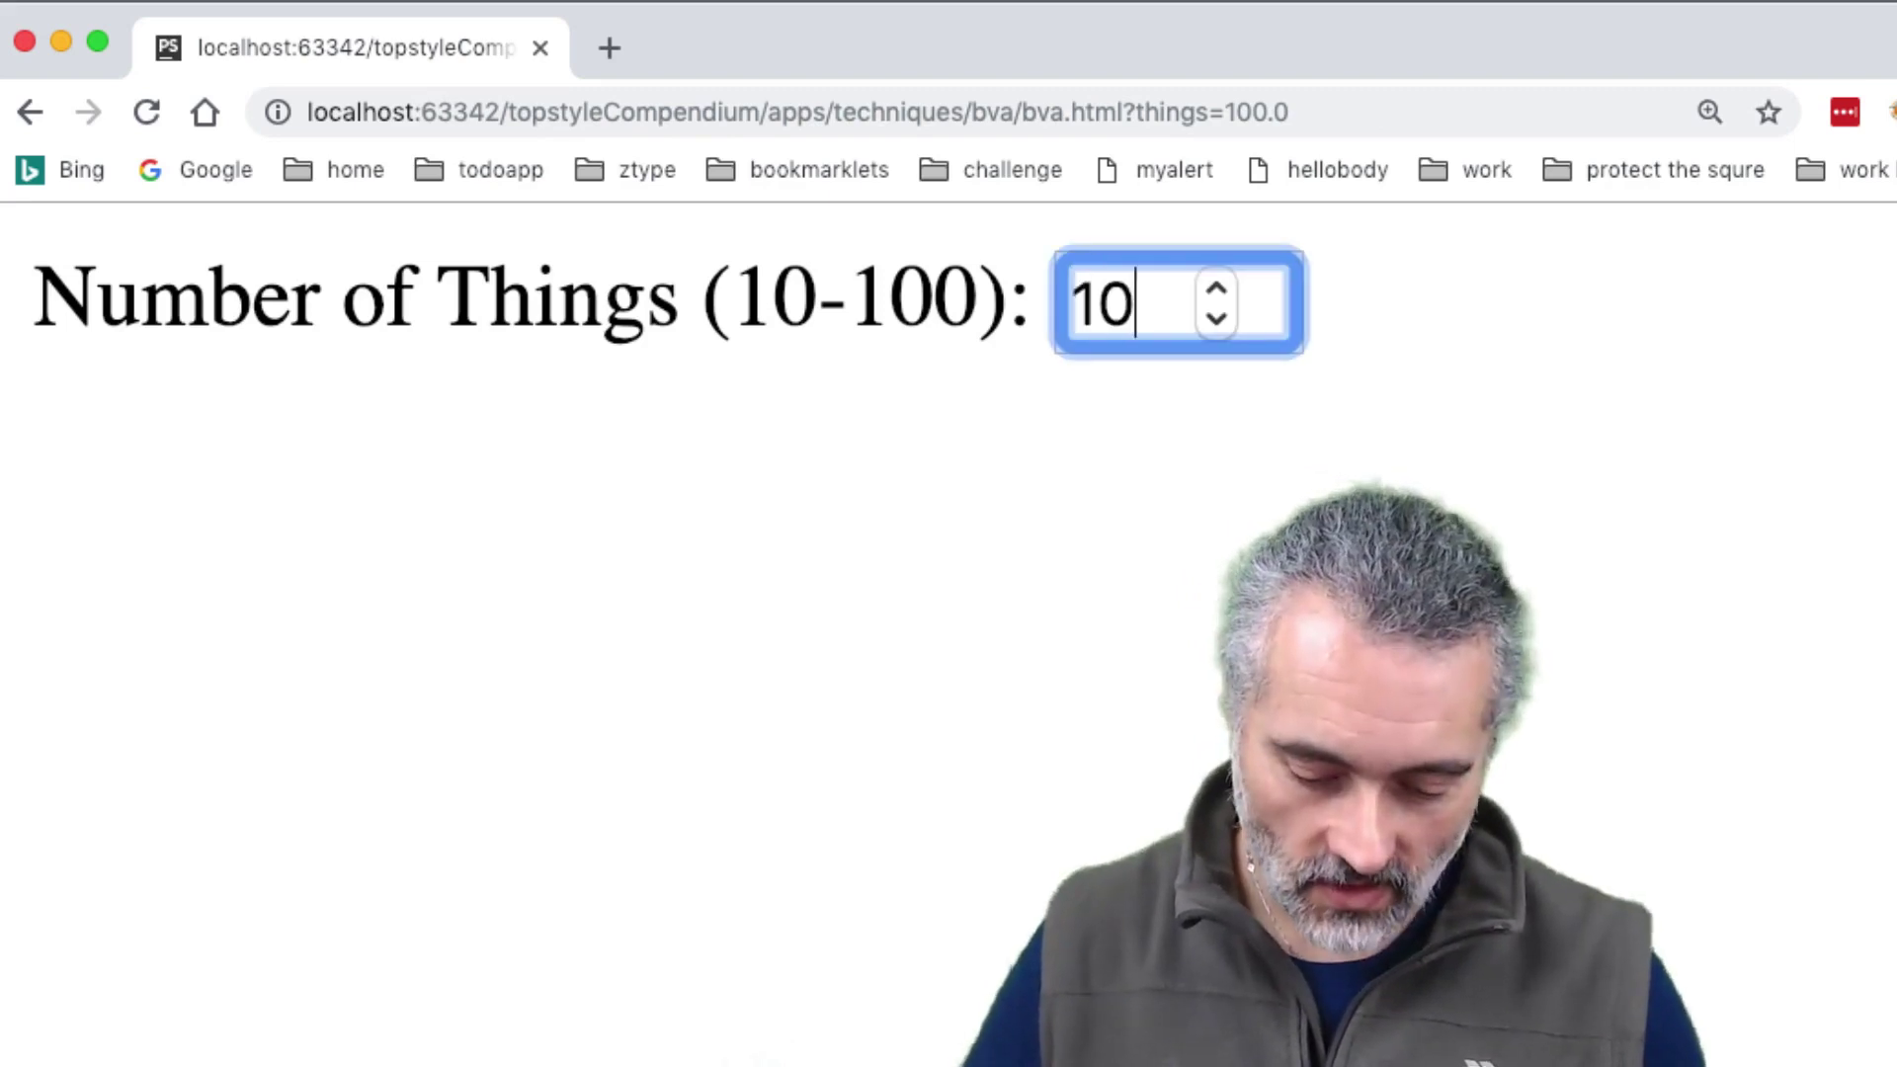
type("0.01")
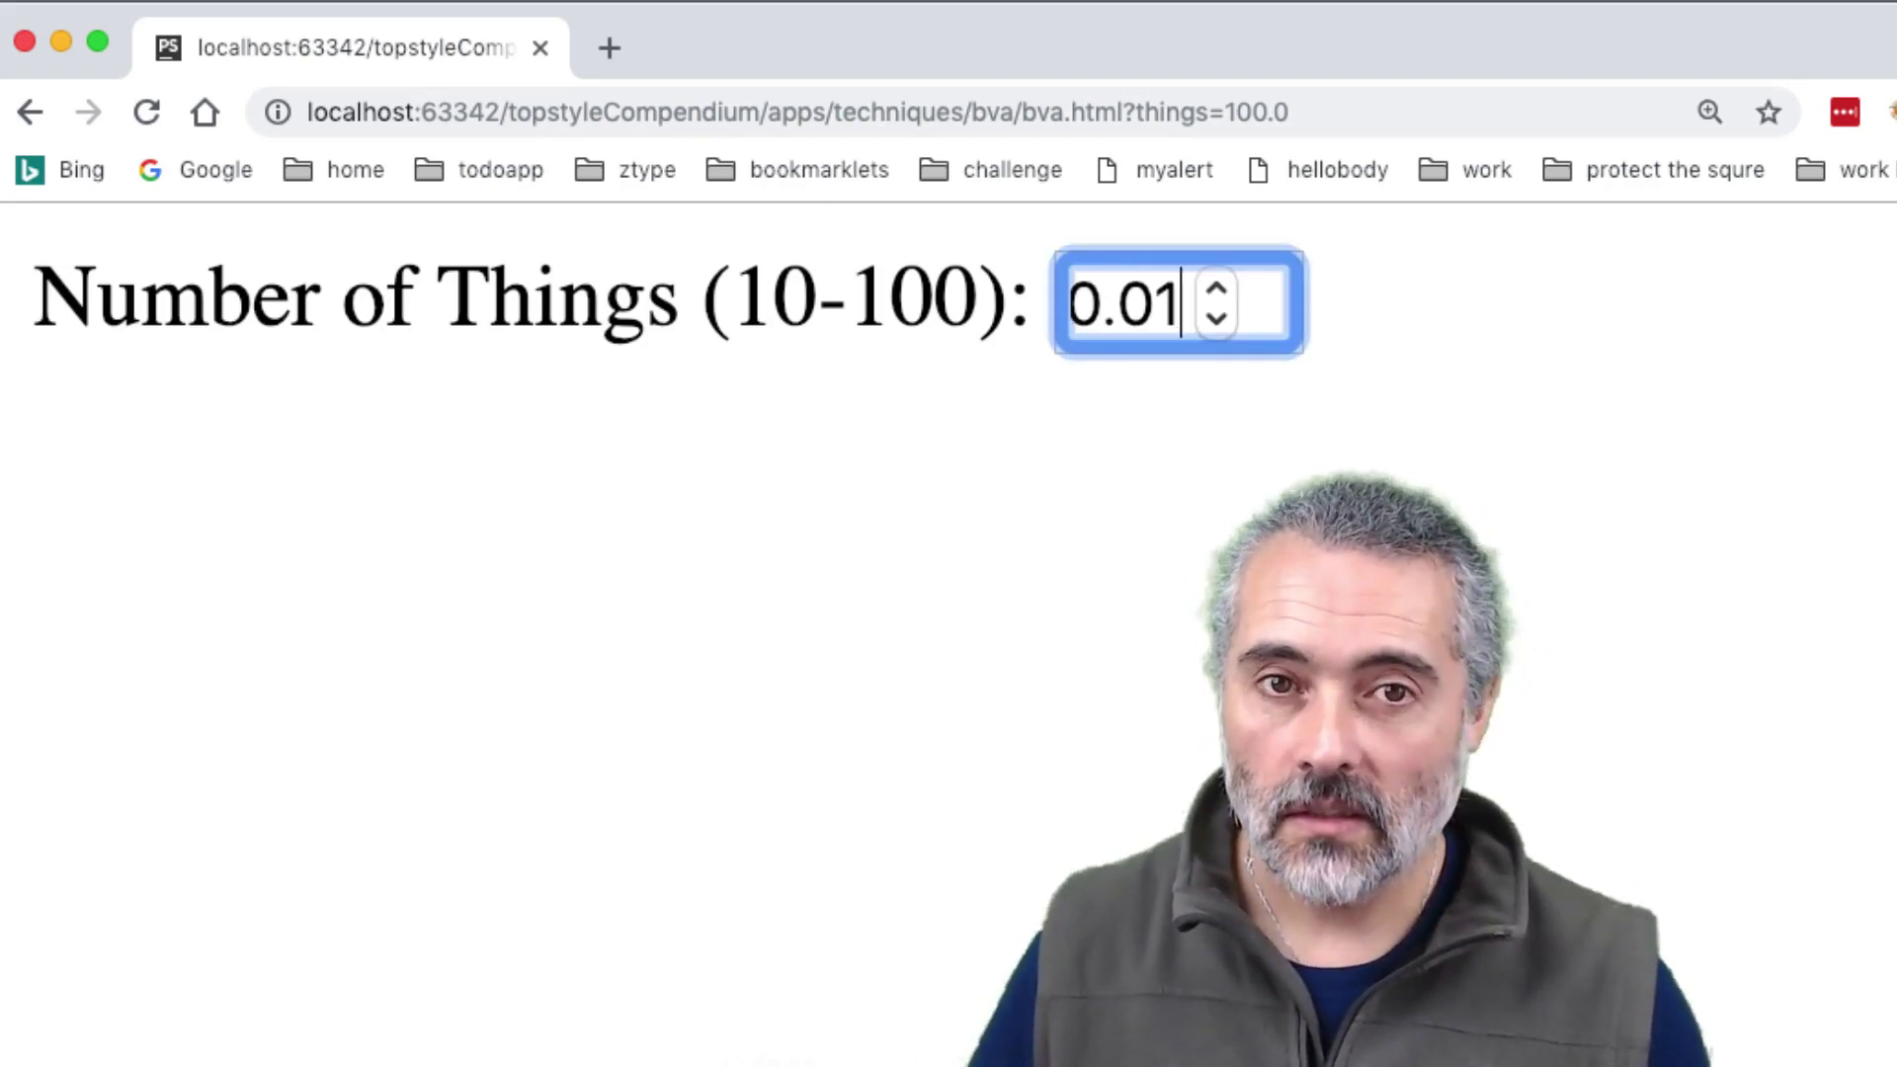
key("Return")
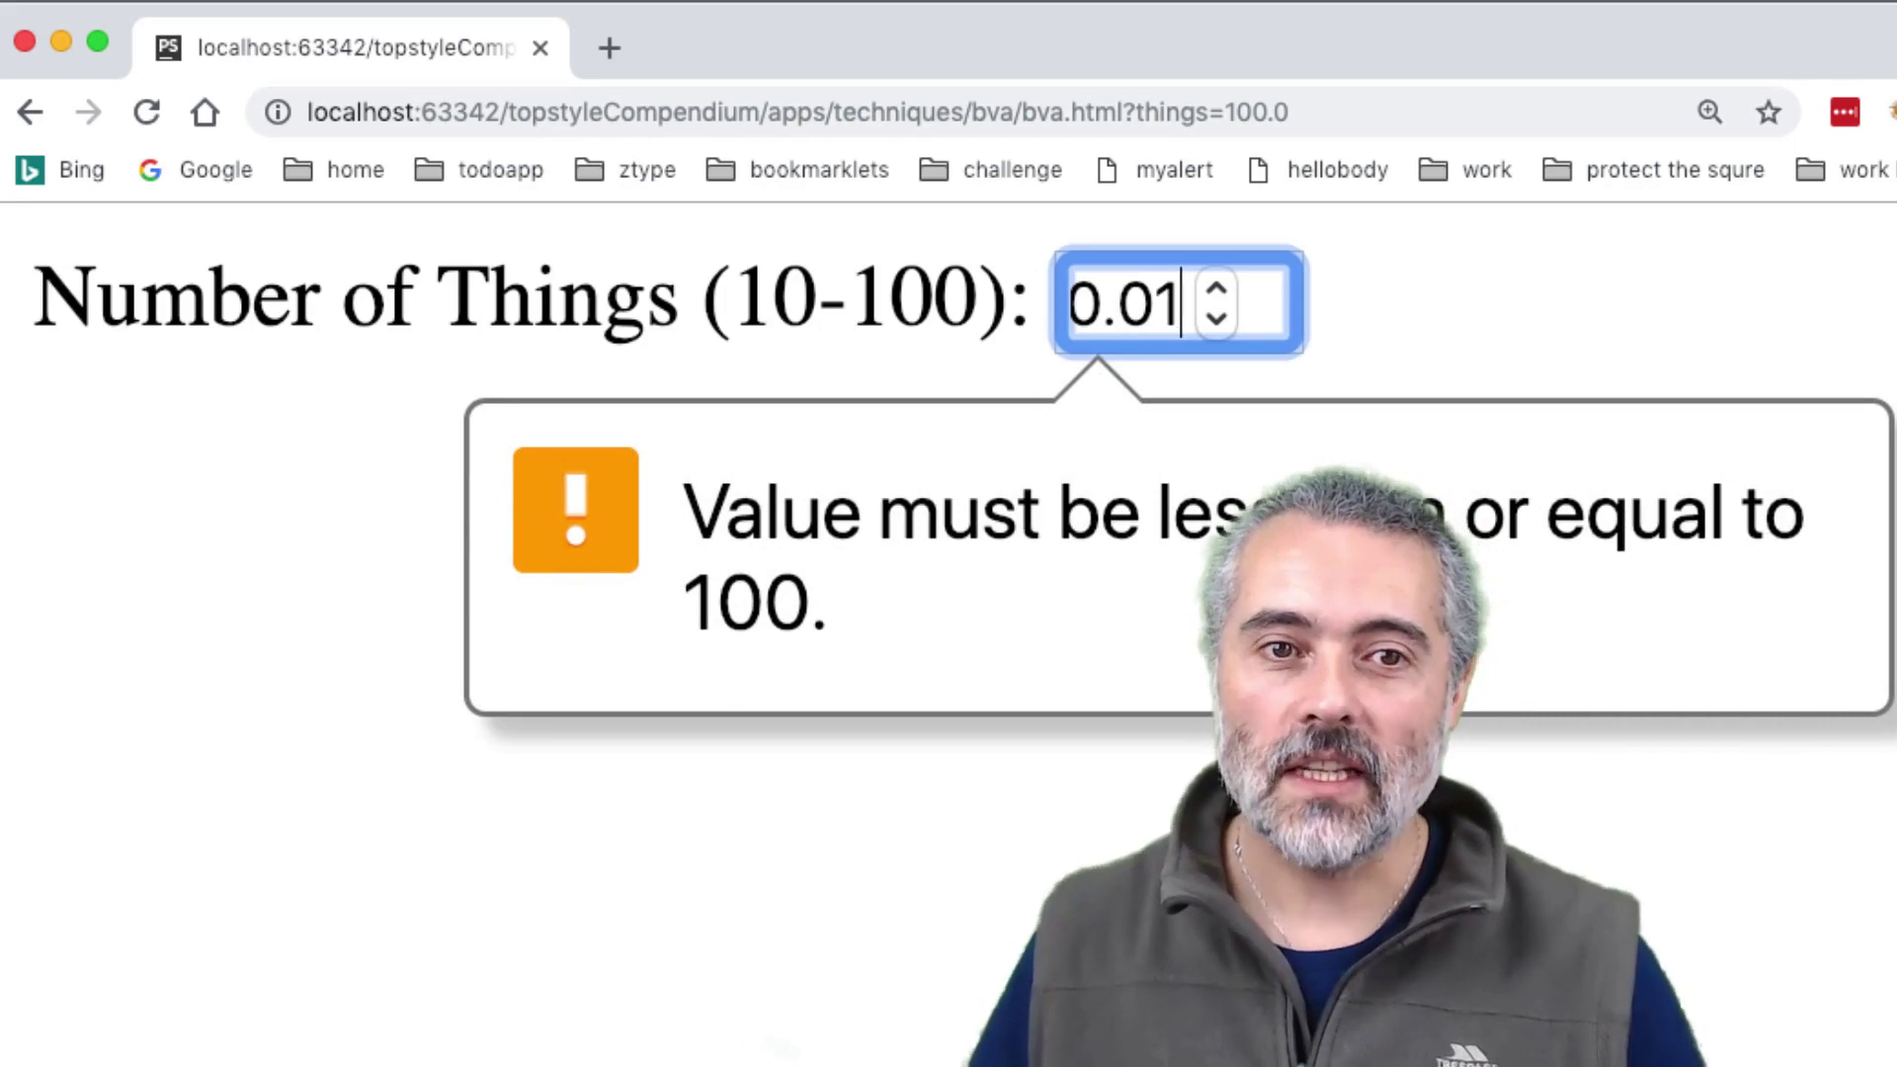
key("Left")
type("0")
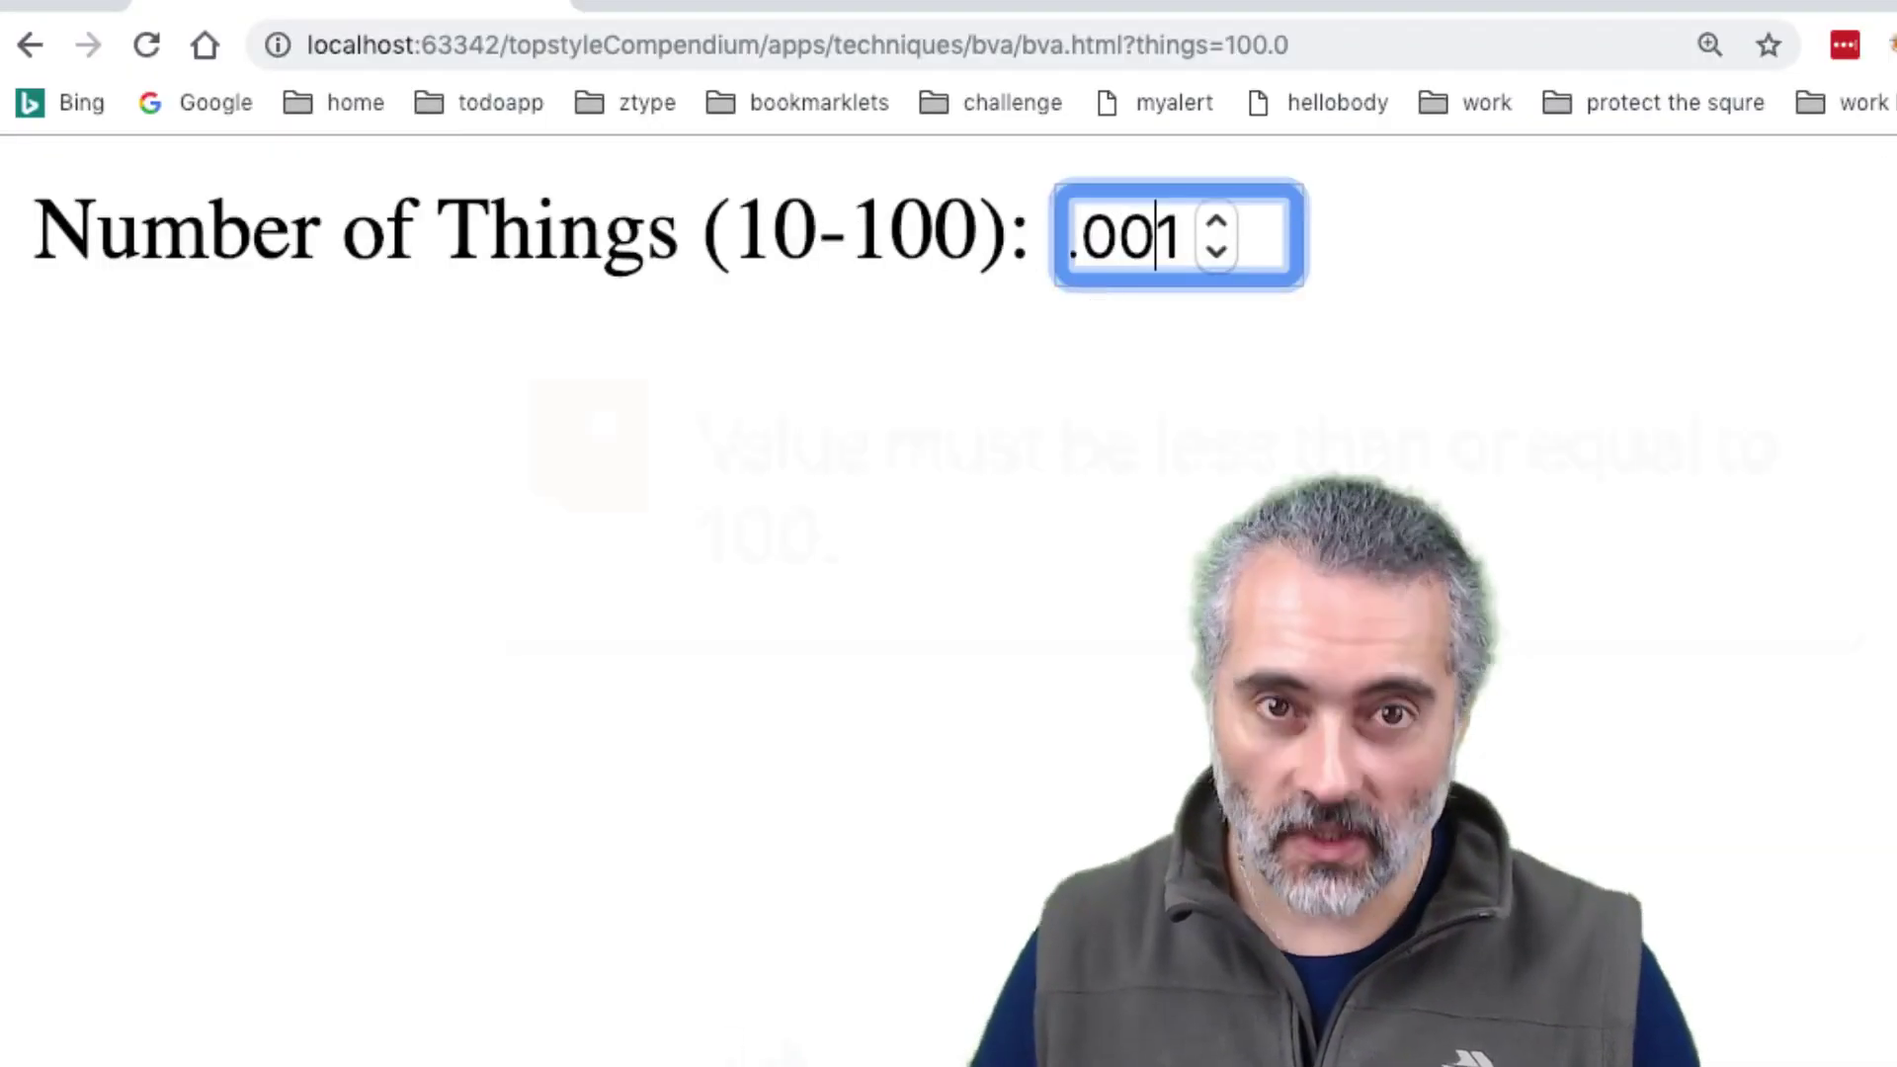
type("0")
key("Return")
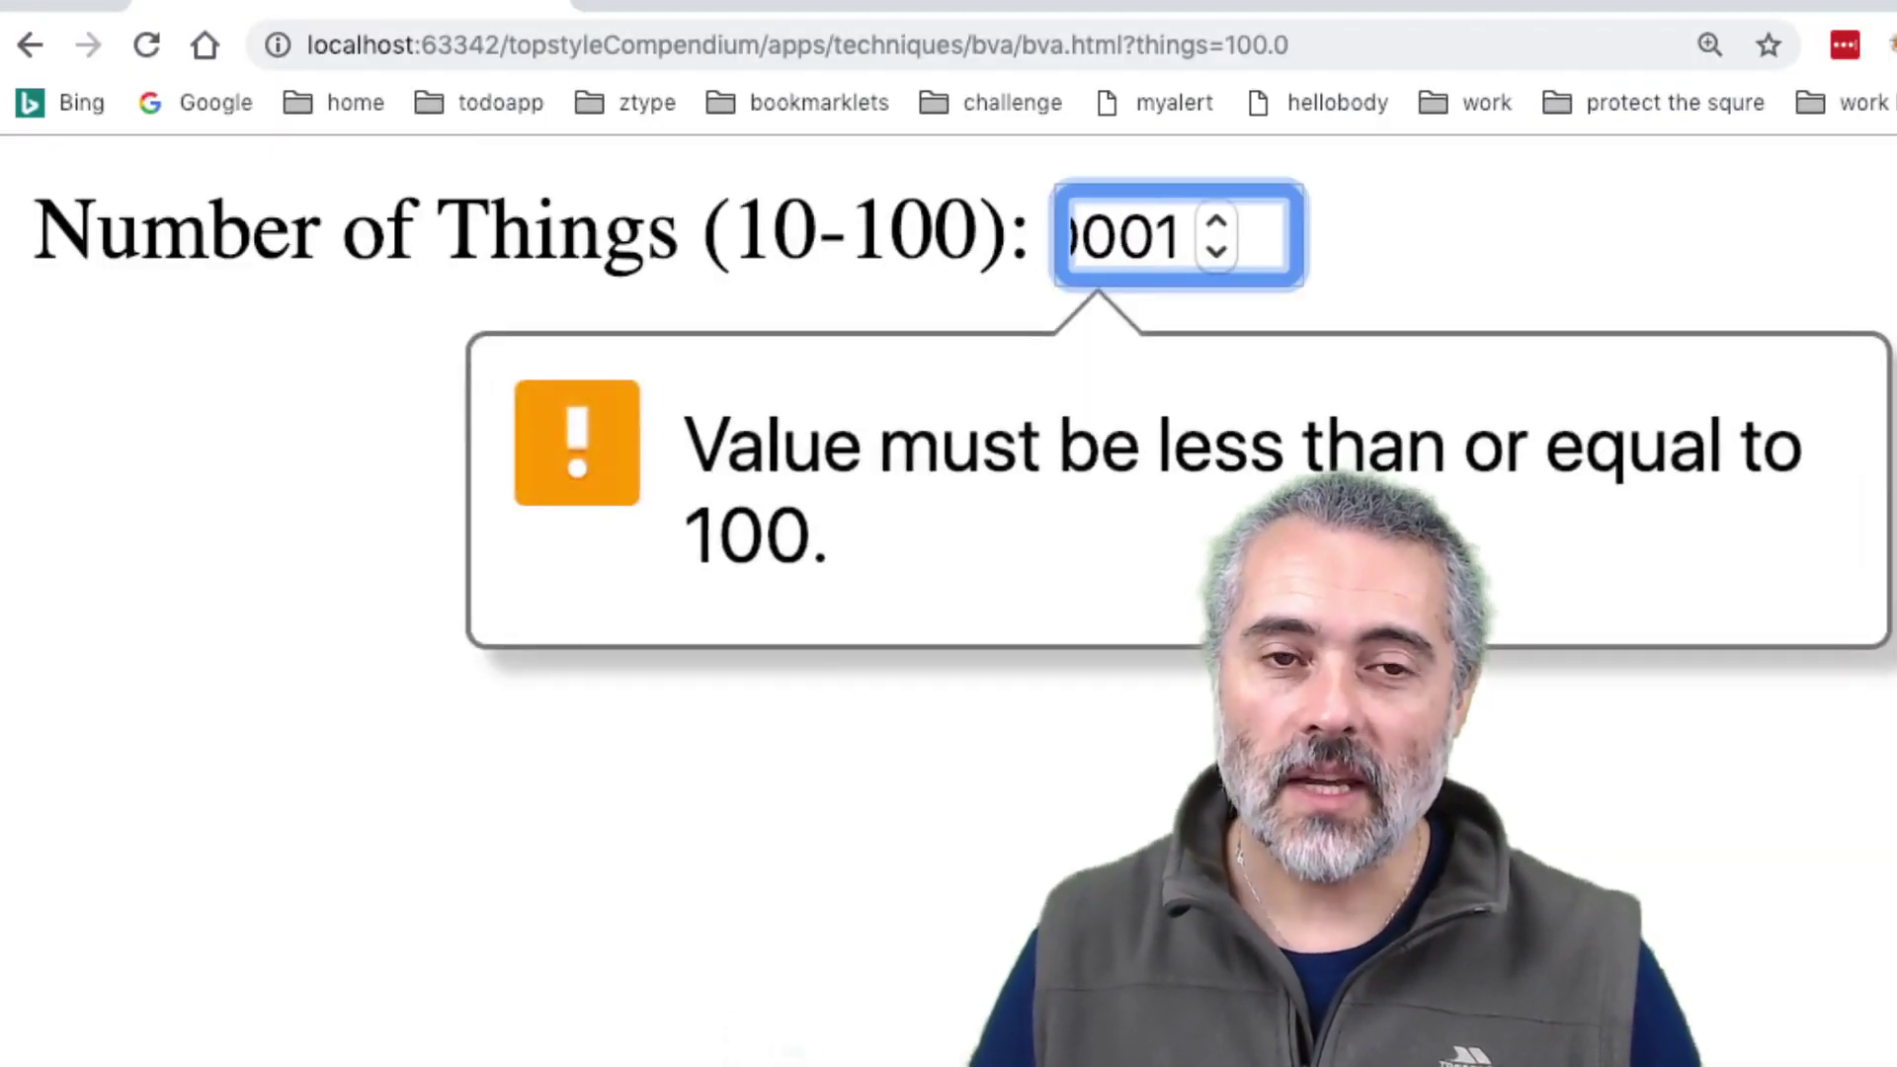
key("Return")
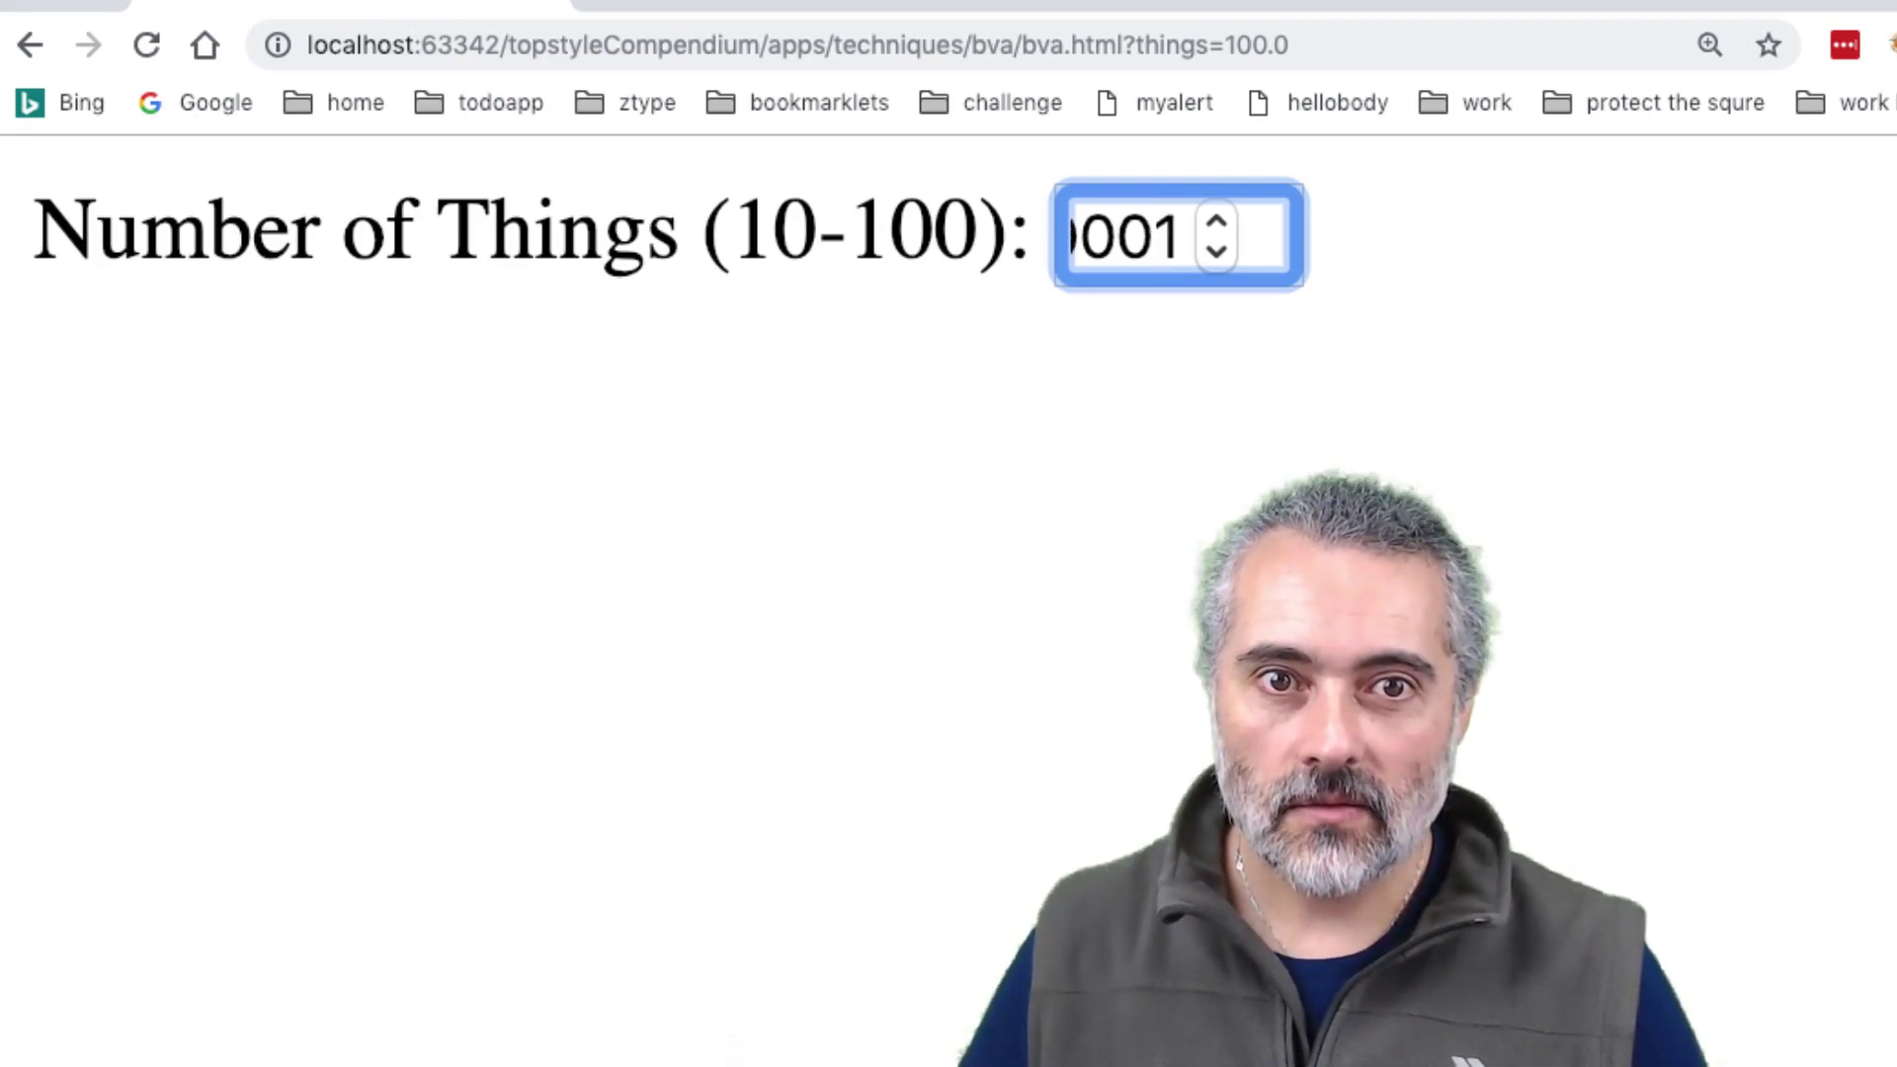
key("Return")
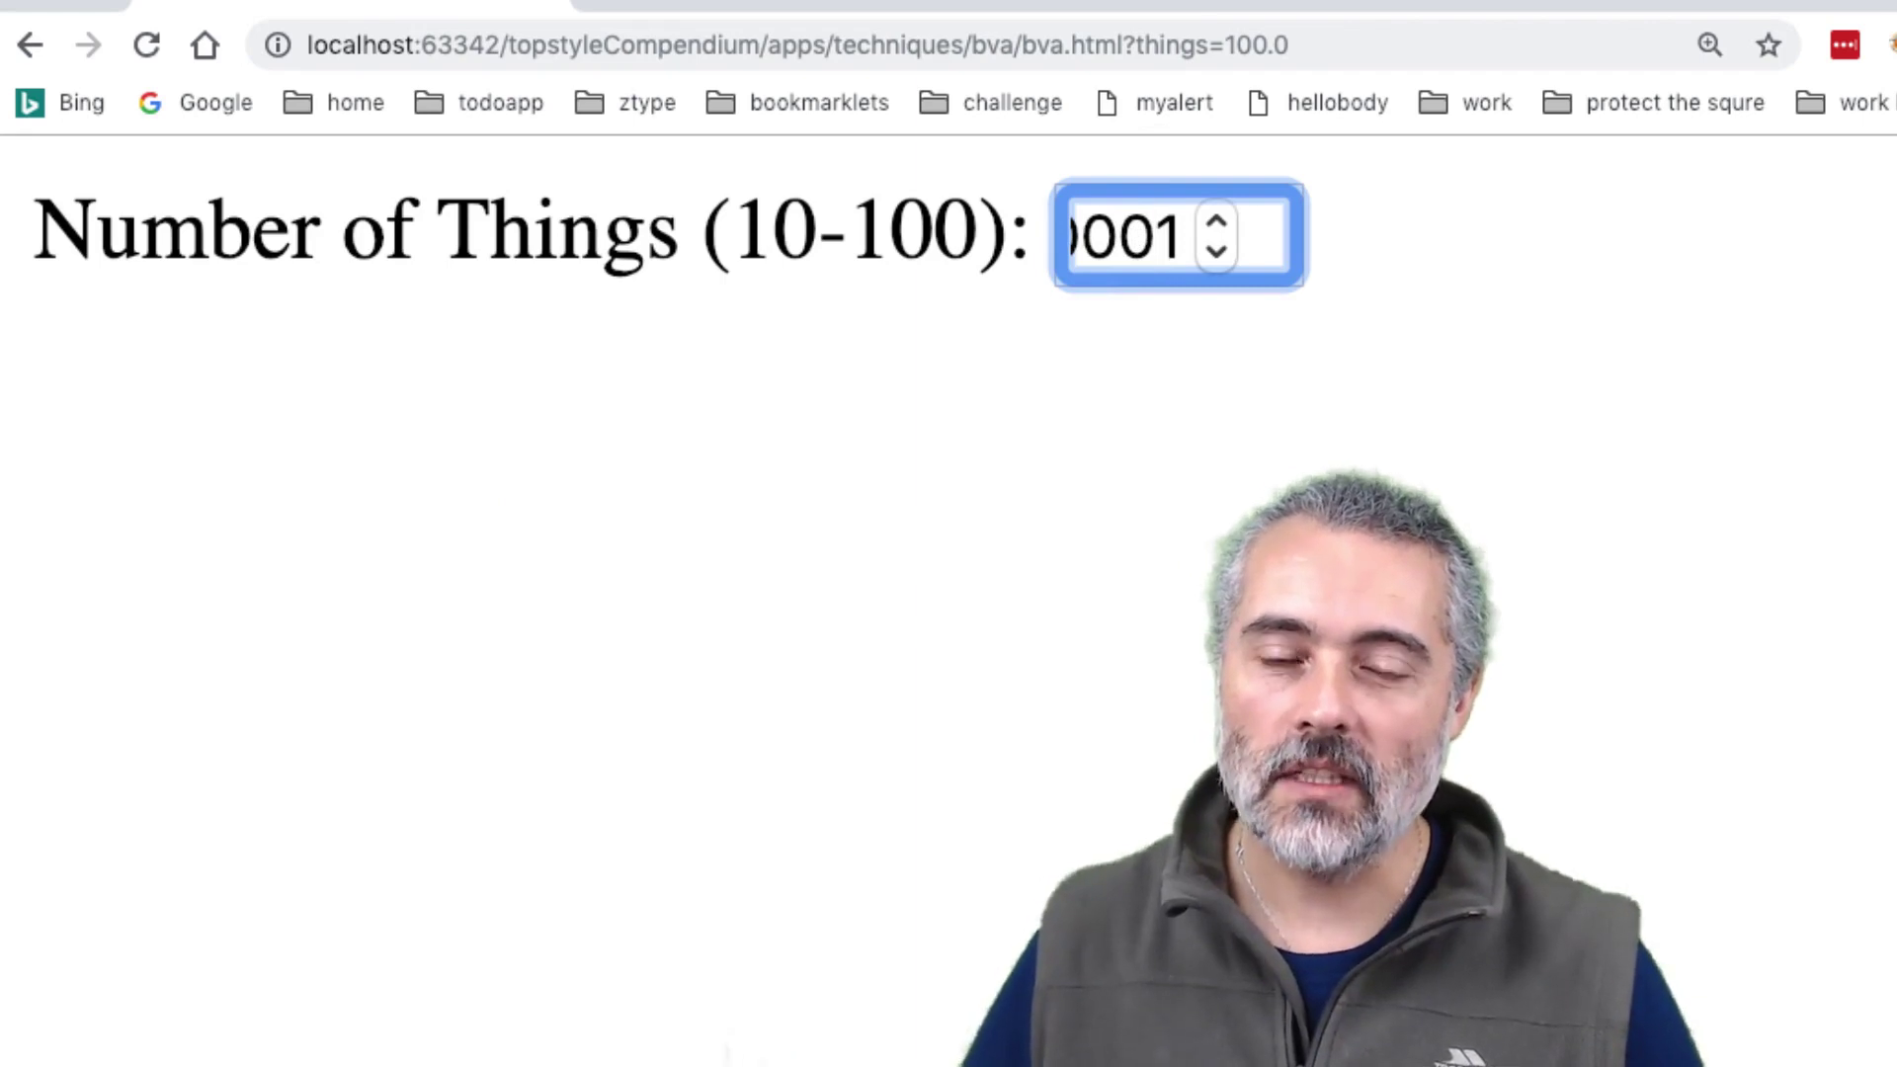
Step: Submit the long decimal just above 100 and select the address to view things=100.0000000000000001
key("Return")
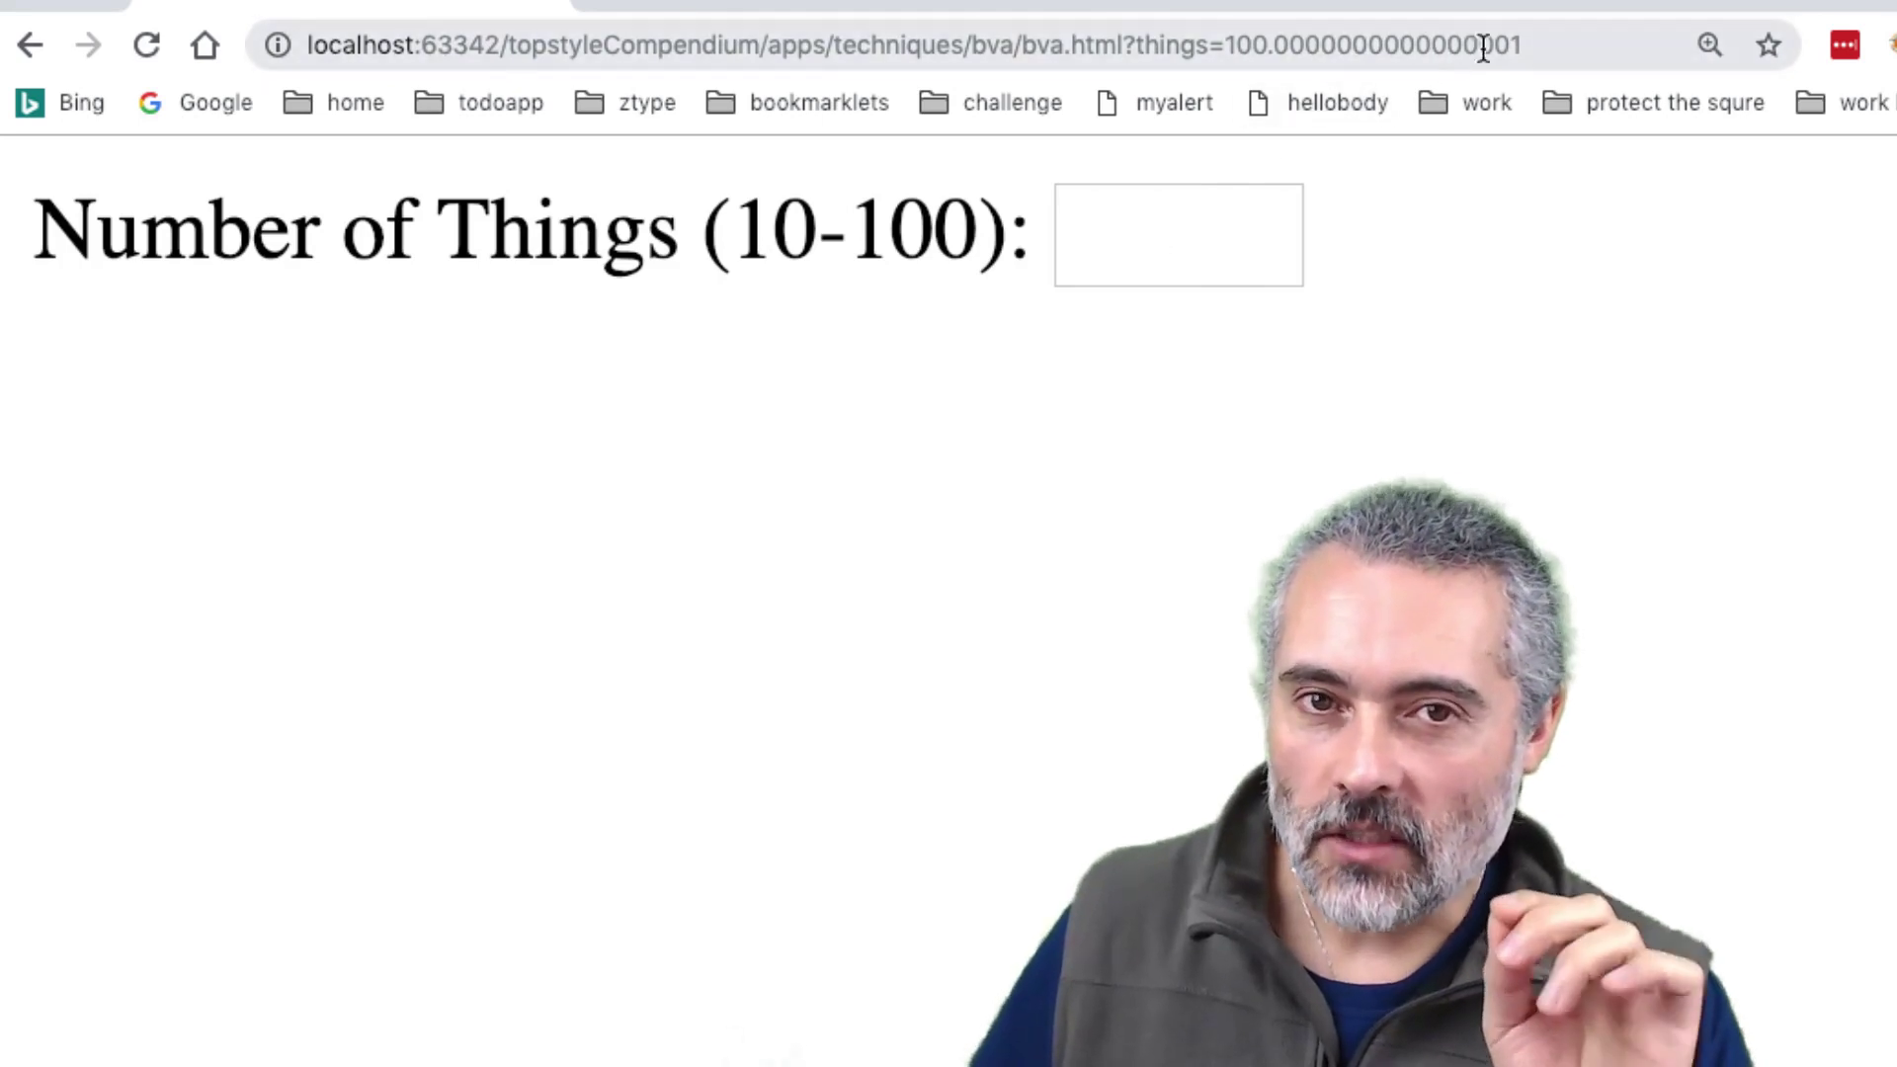
left_click(1543, 46)
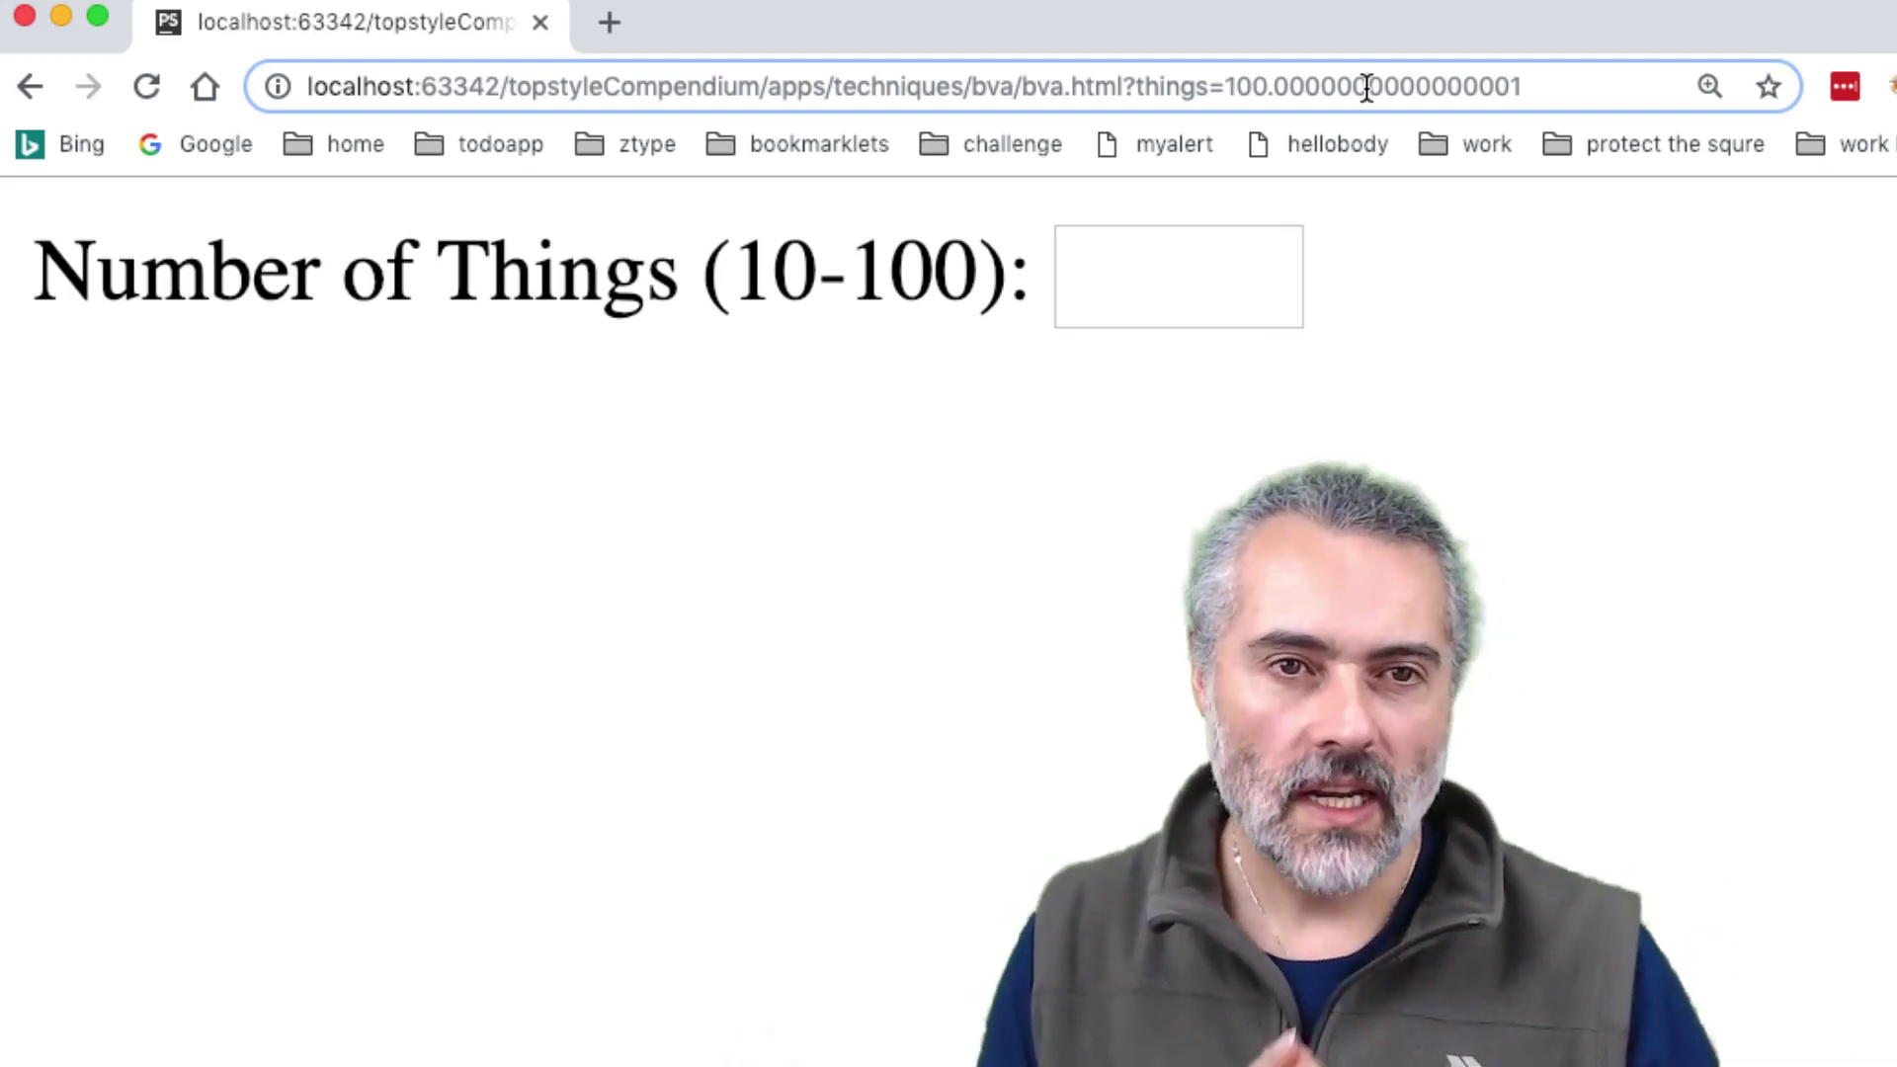
Step: Inspect the Things field markup: type number, min 10, max 100, step commented out
right_click(1069, 289)
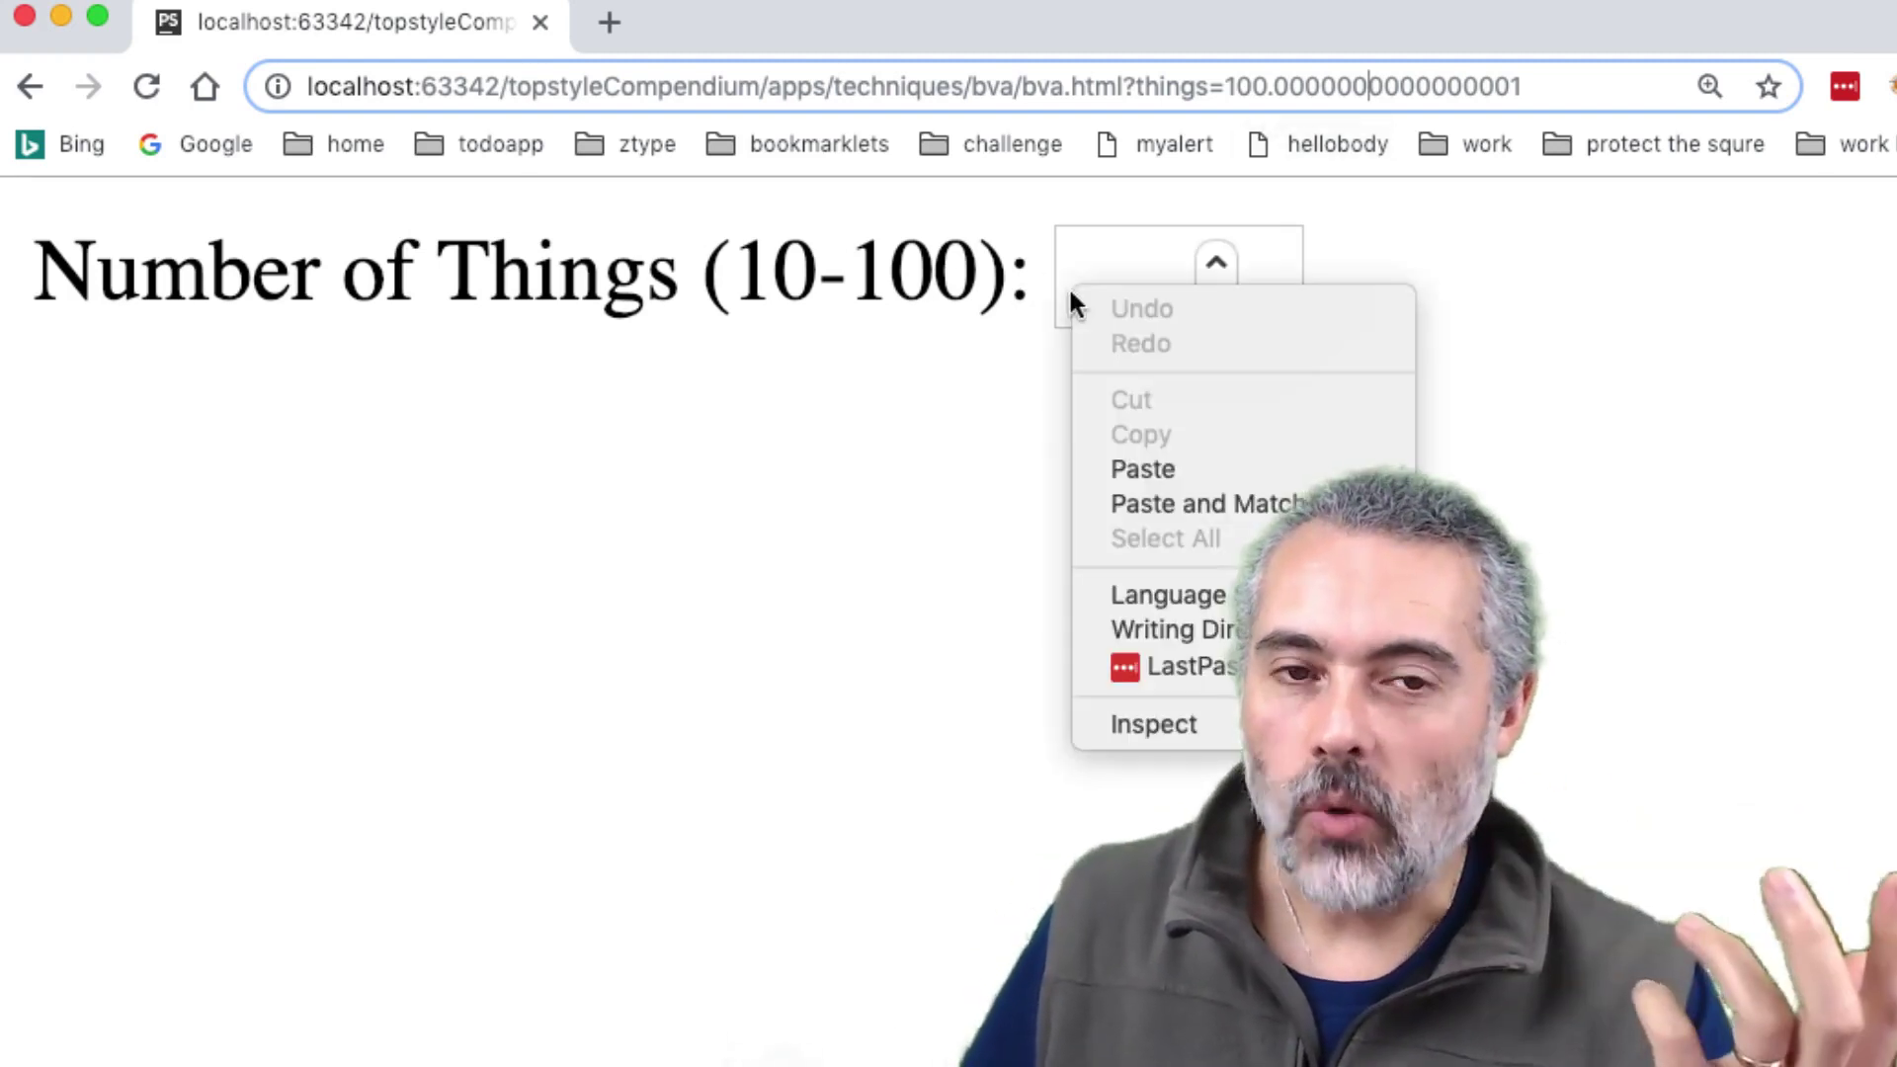
left_click(1190, 716)
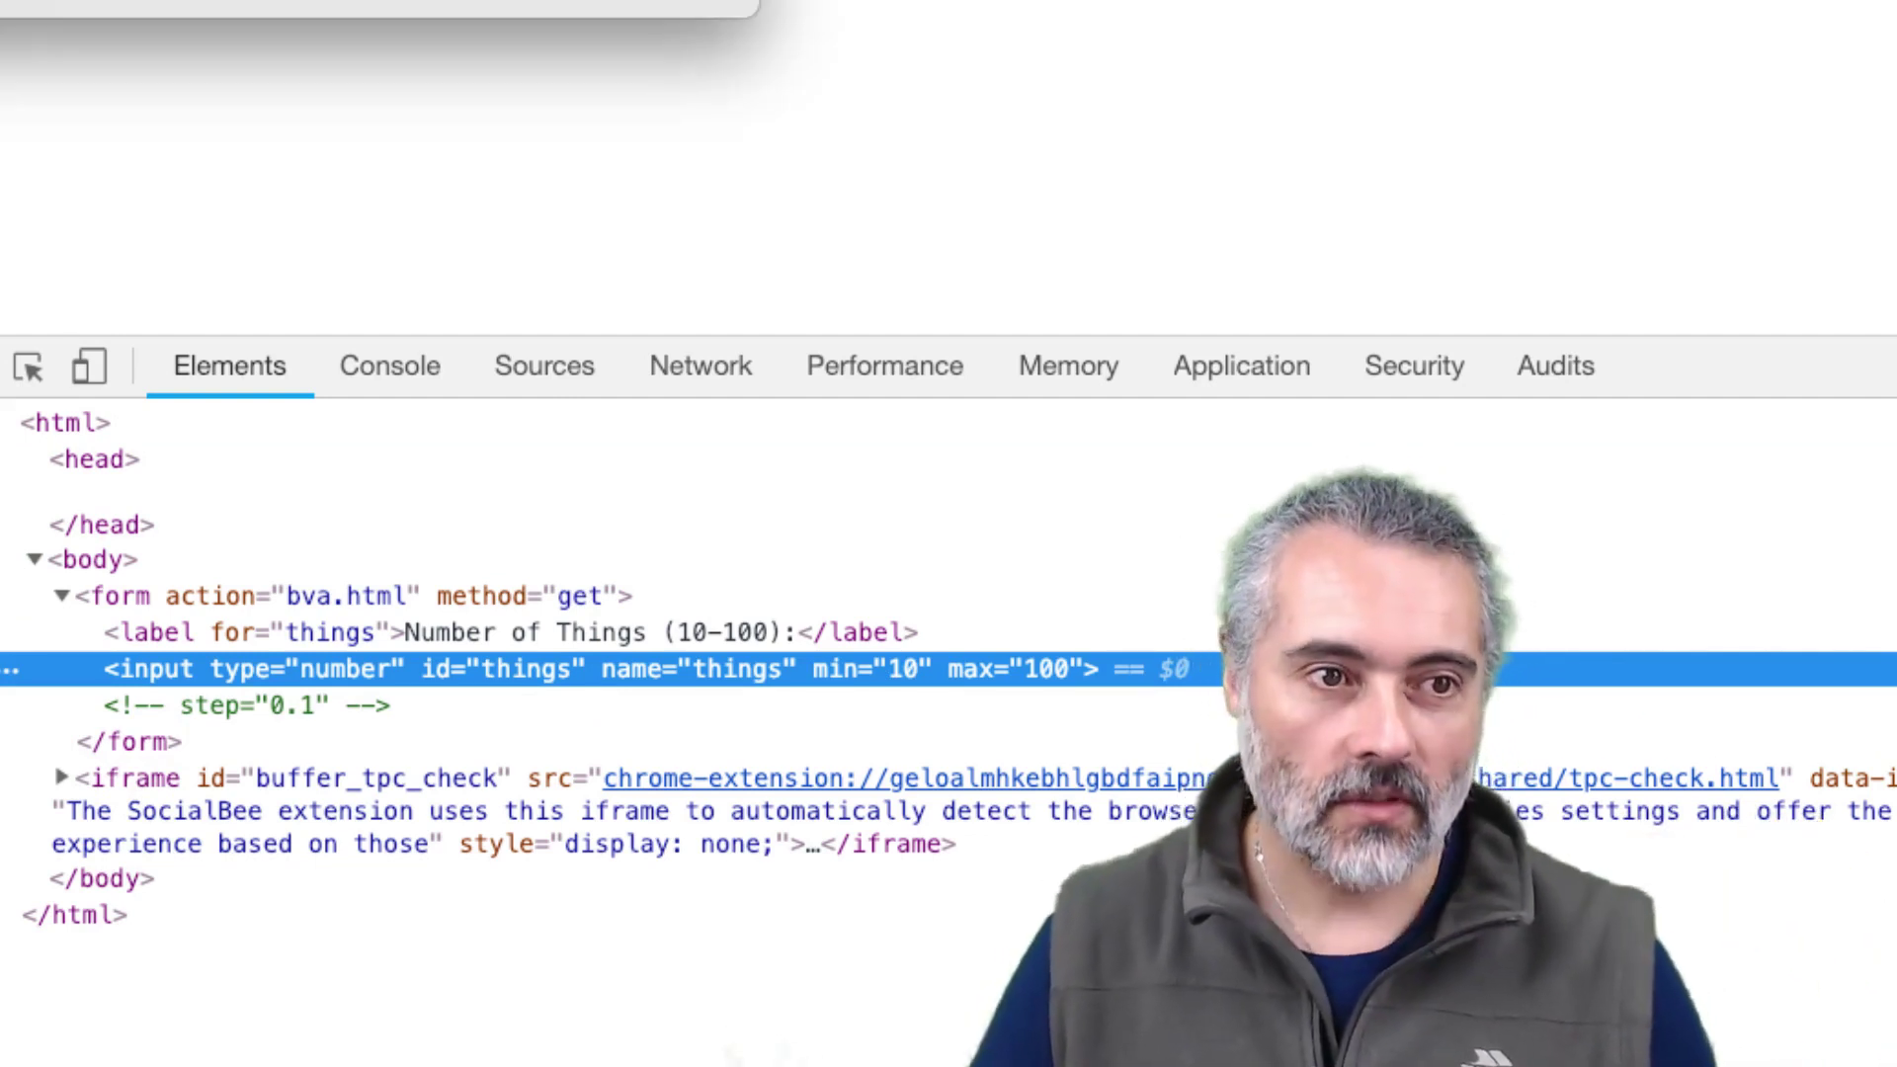
Step: In Firefox at 200% zoom, submit 100 in the Number of Things field
key("super+Tab")
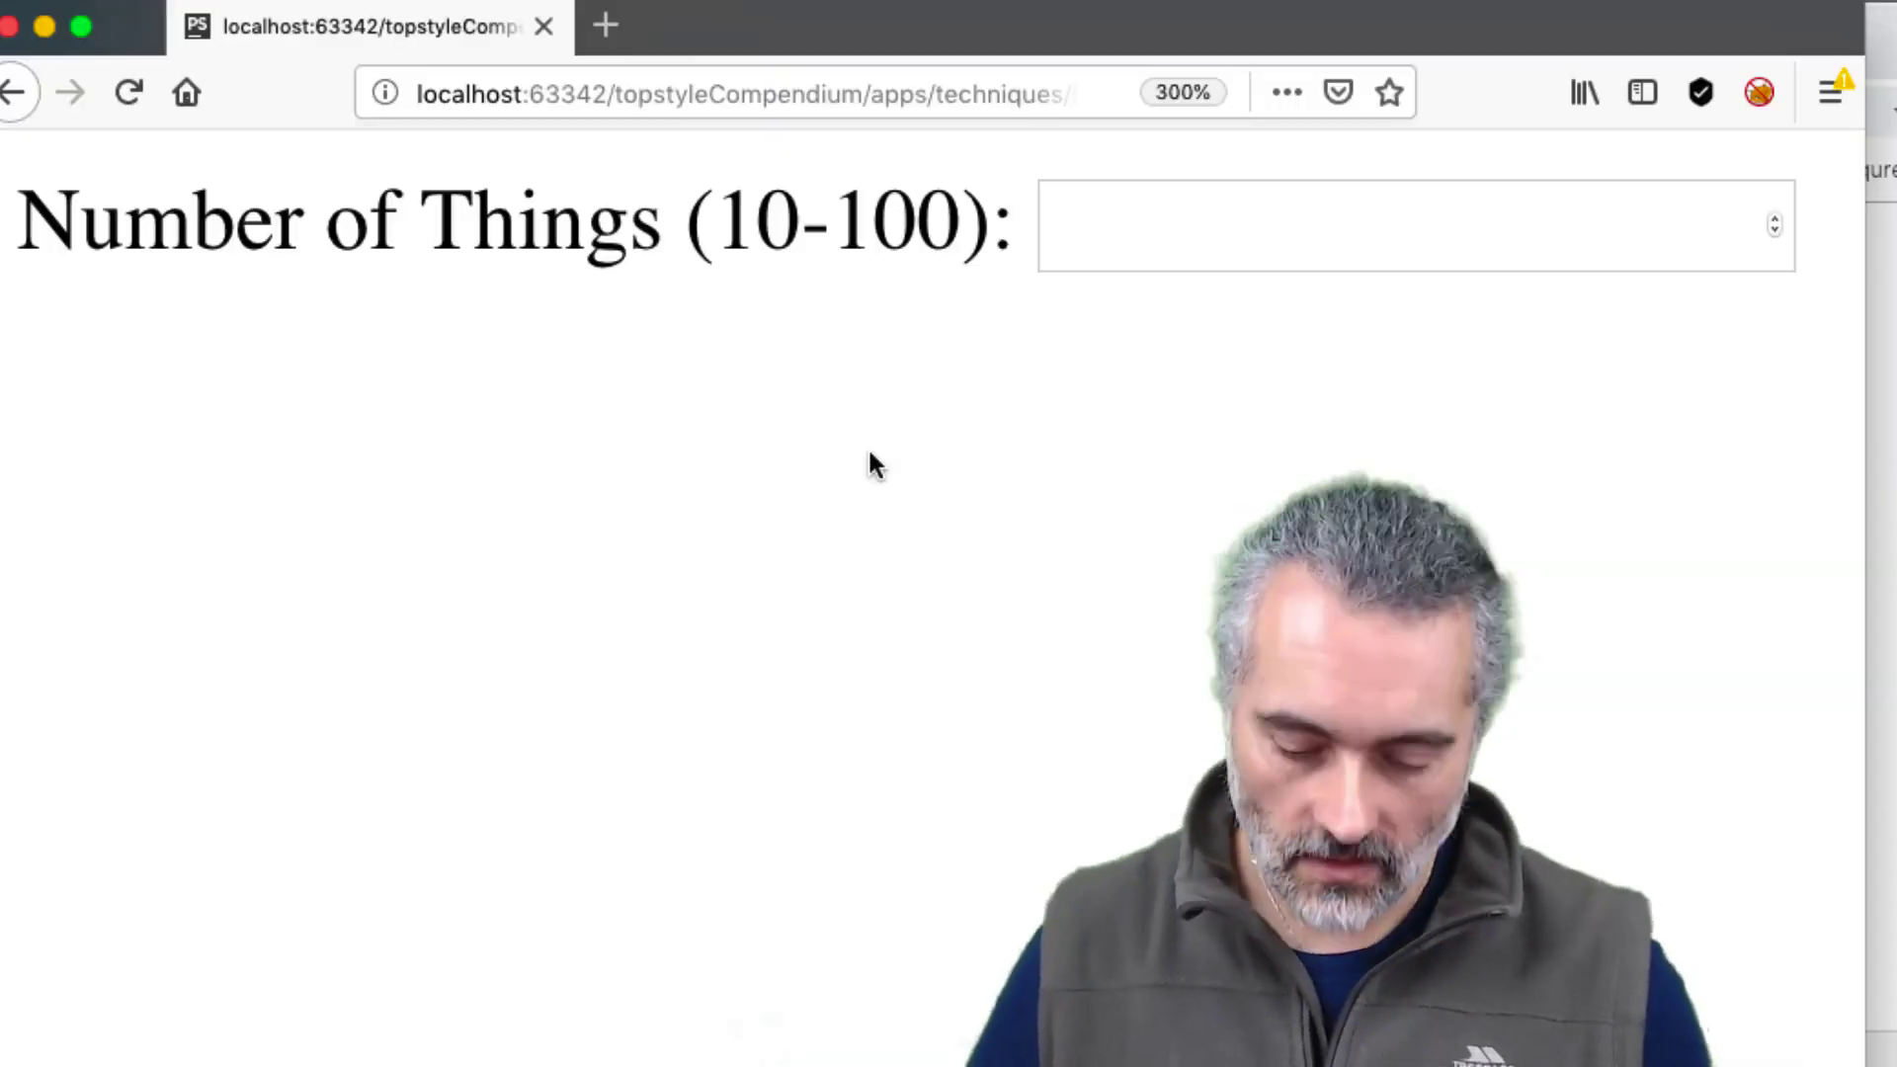
key("super+minus")
left_click(886, 208)
type("100")
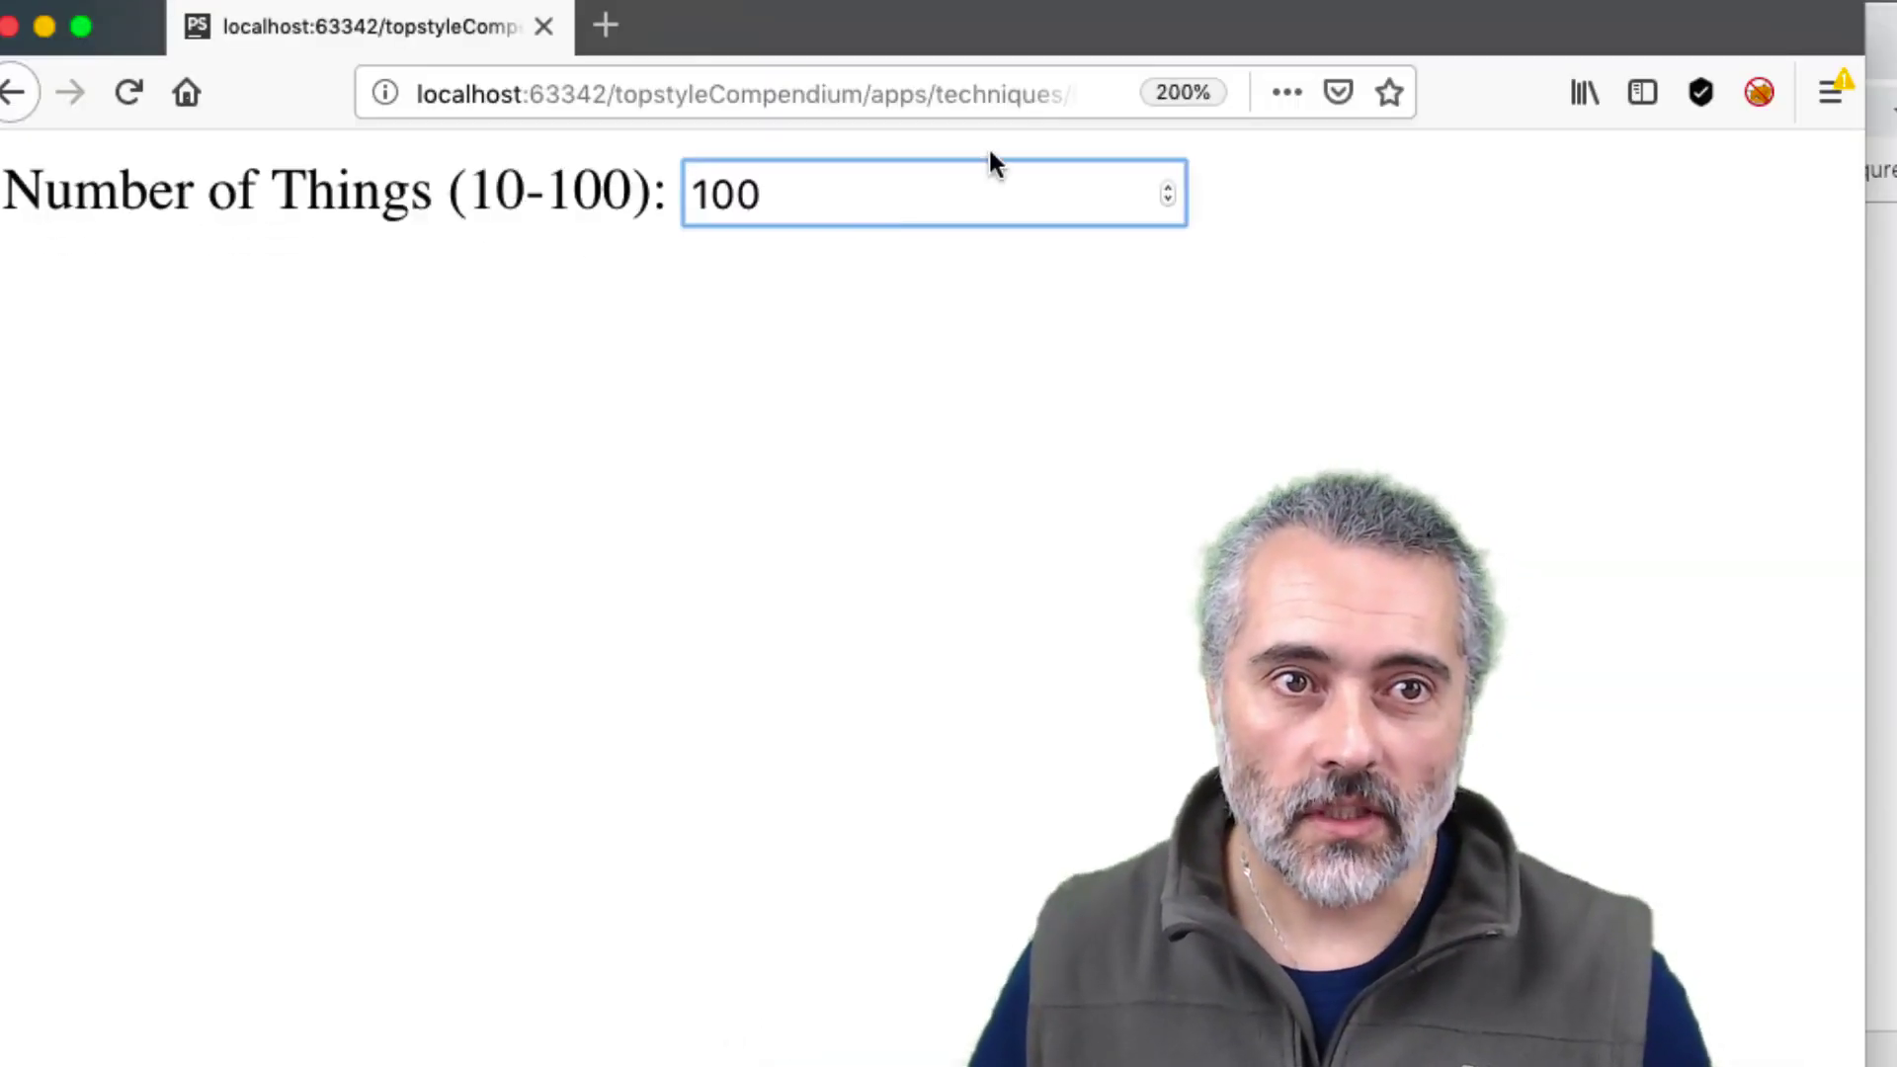
key("Return")
Step: Try submitting 100.01, which Firefox rejects as more than 100
left_click(895, 190)
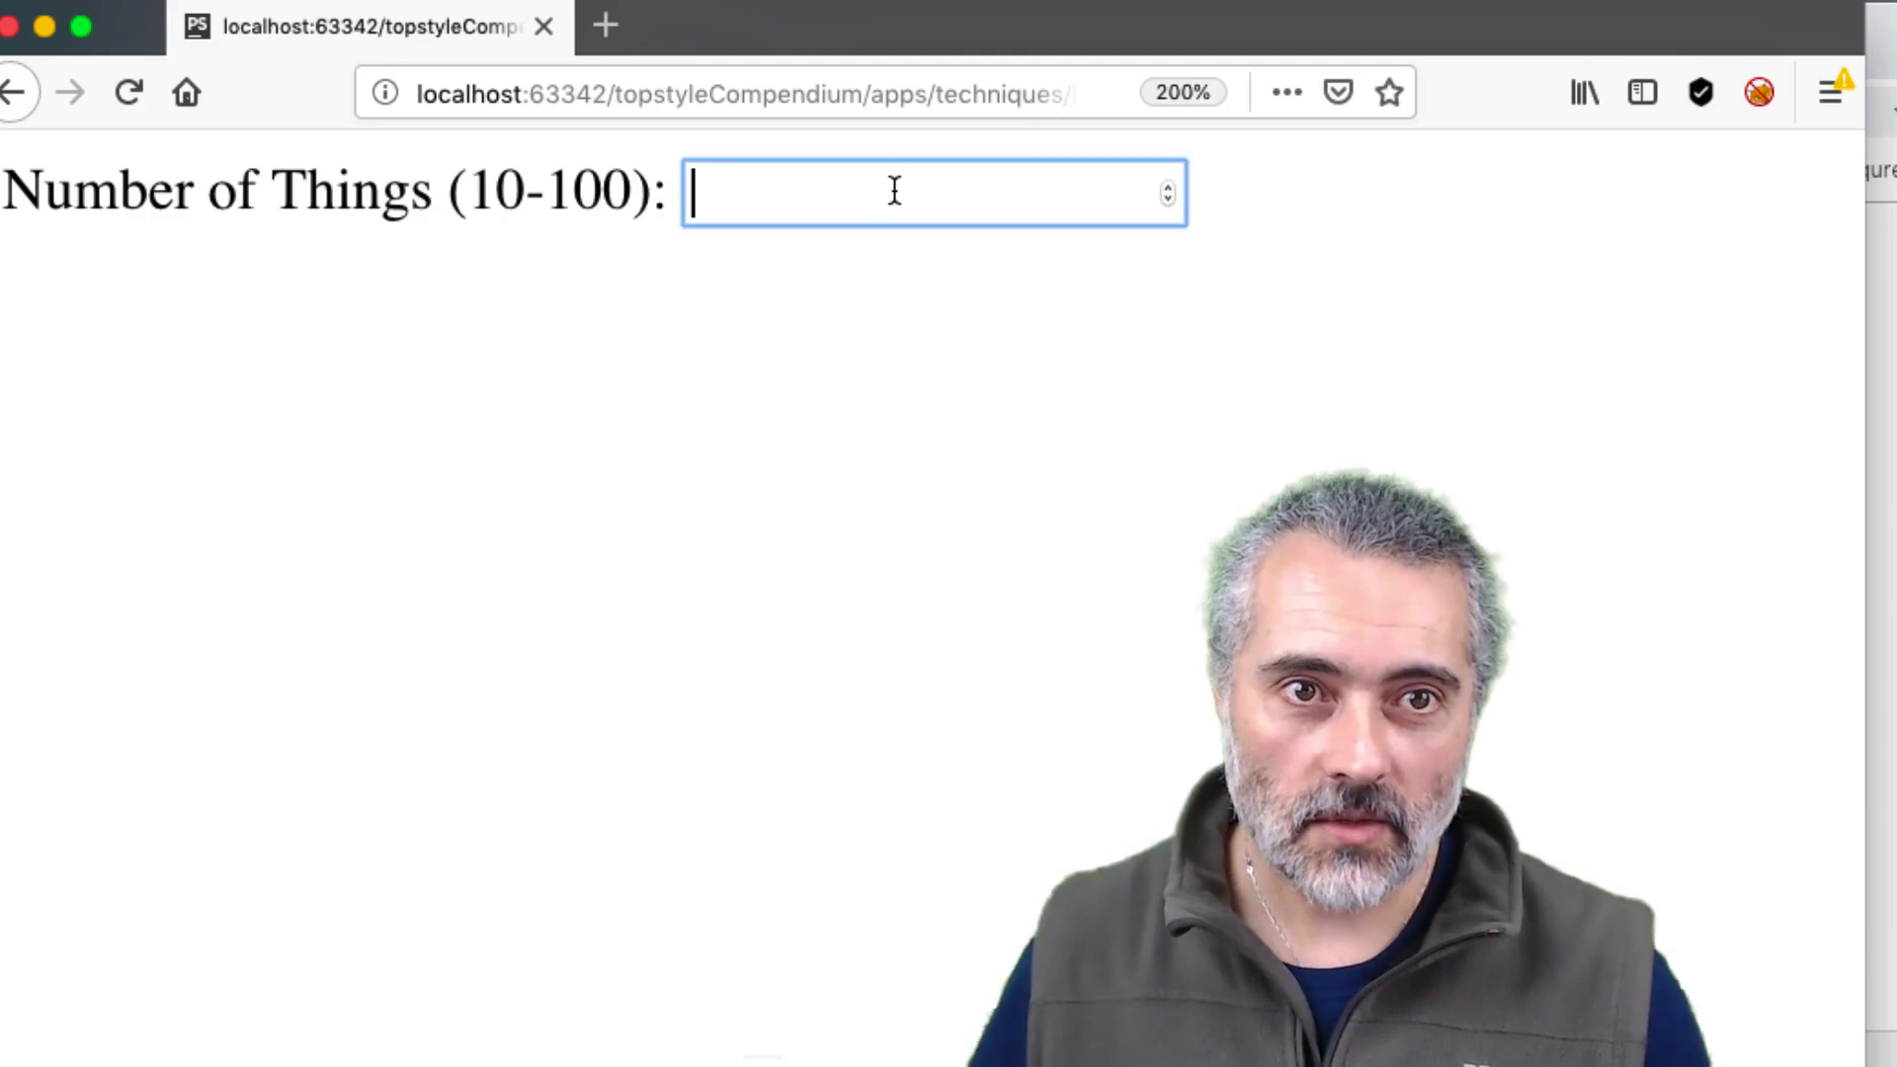
type("100")
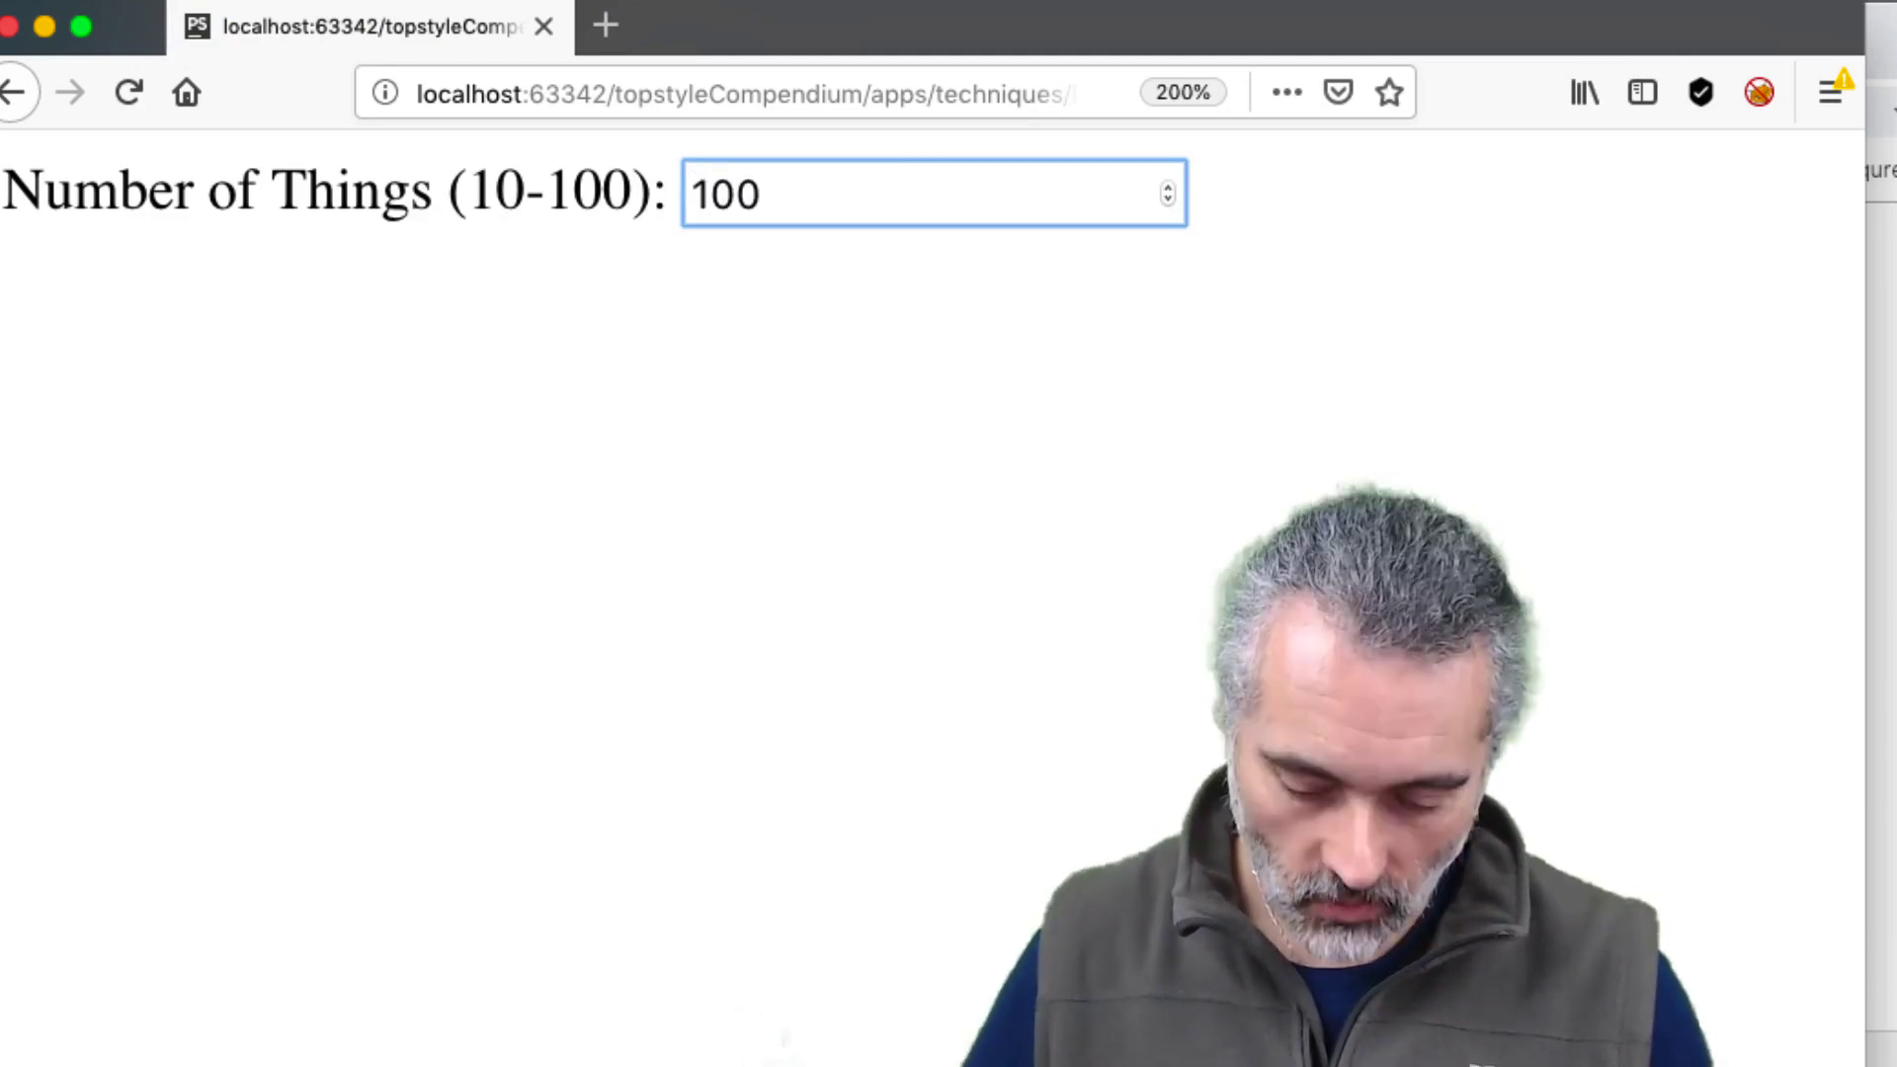
type(".01")
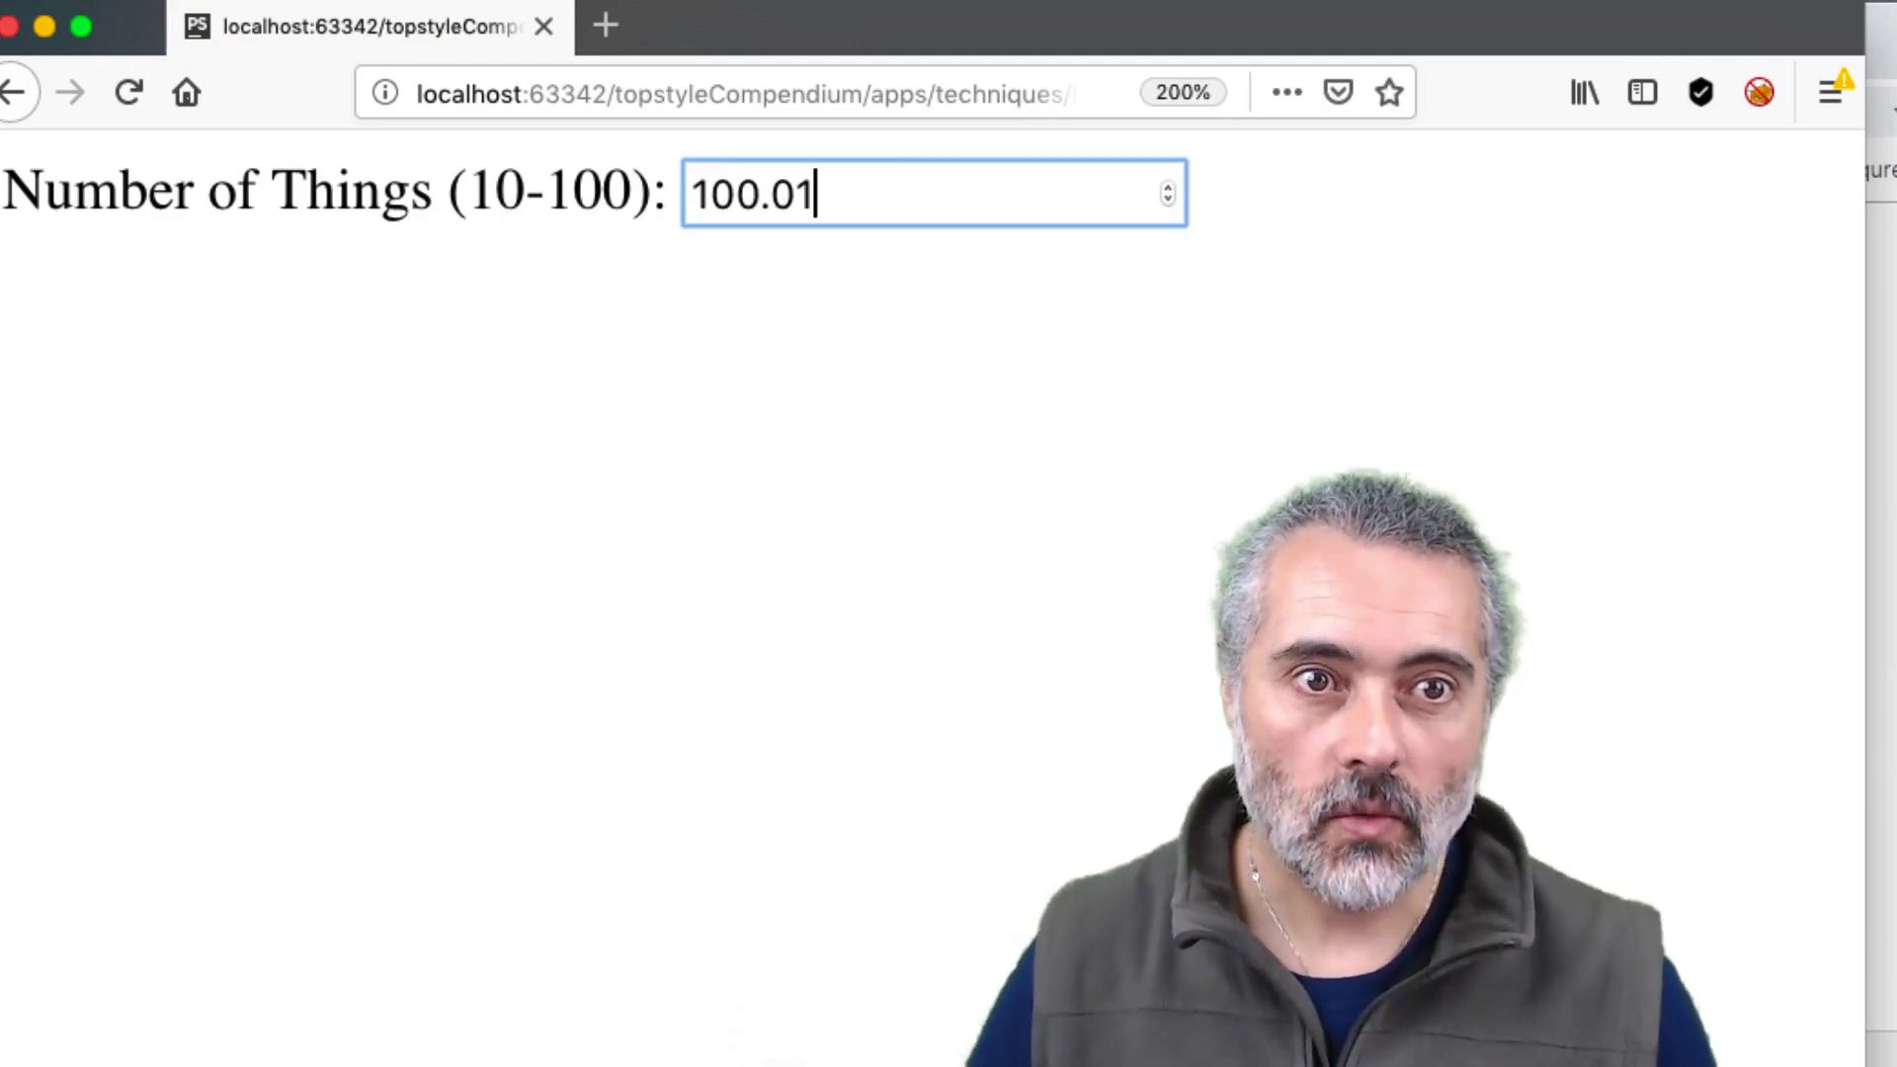
mouse_move(1173, 208)
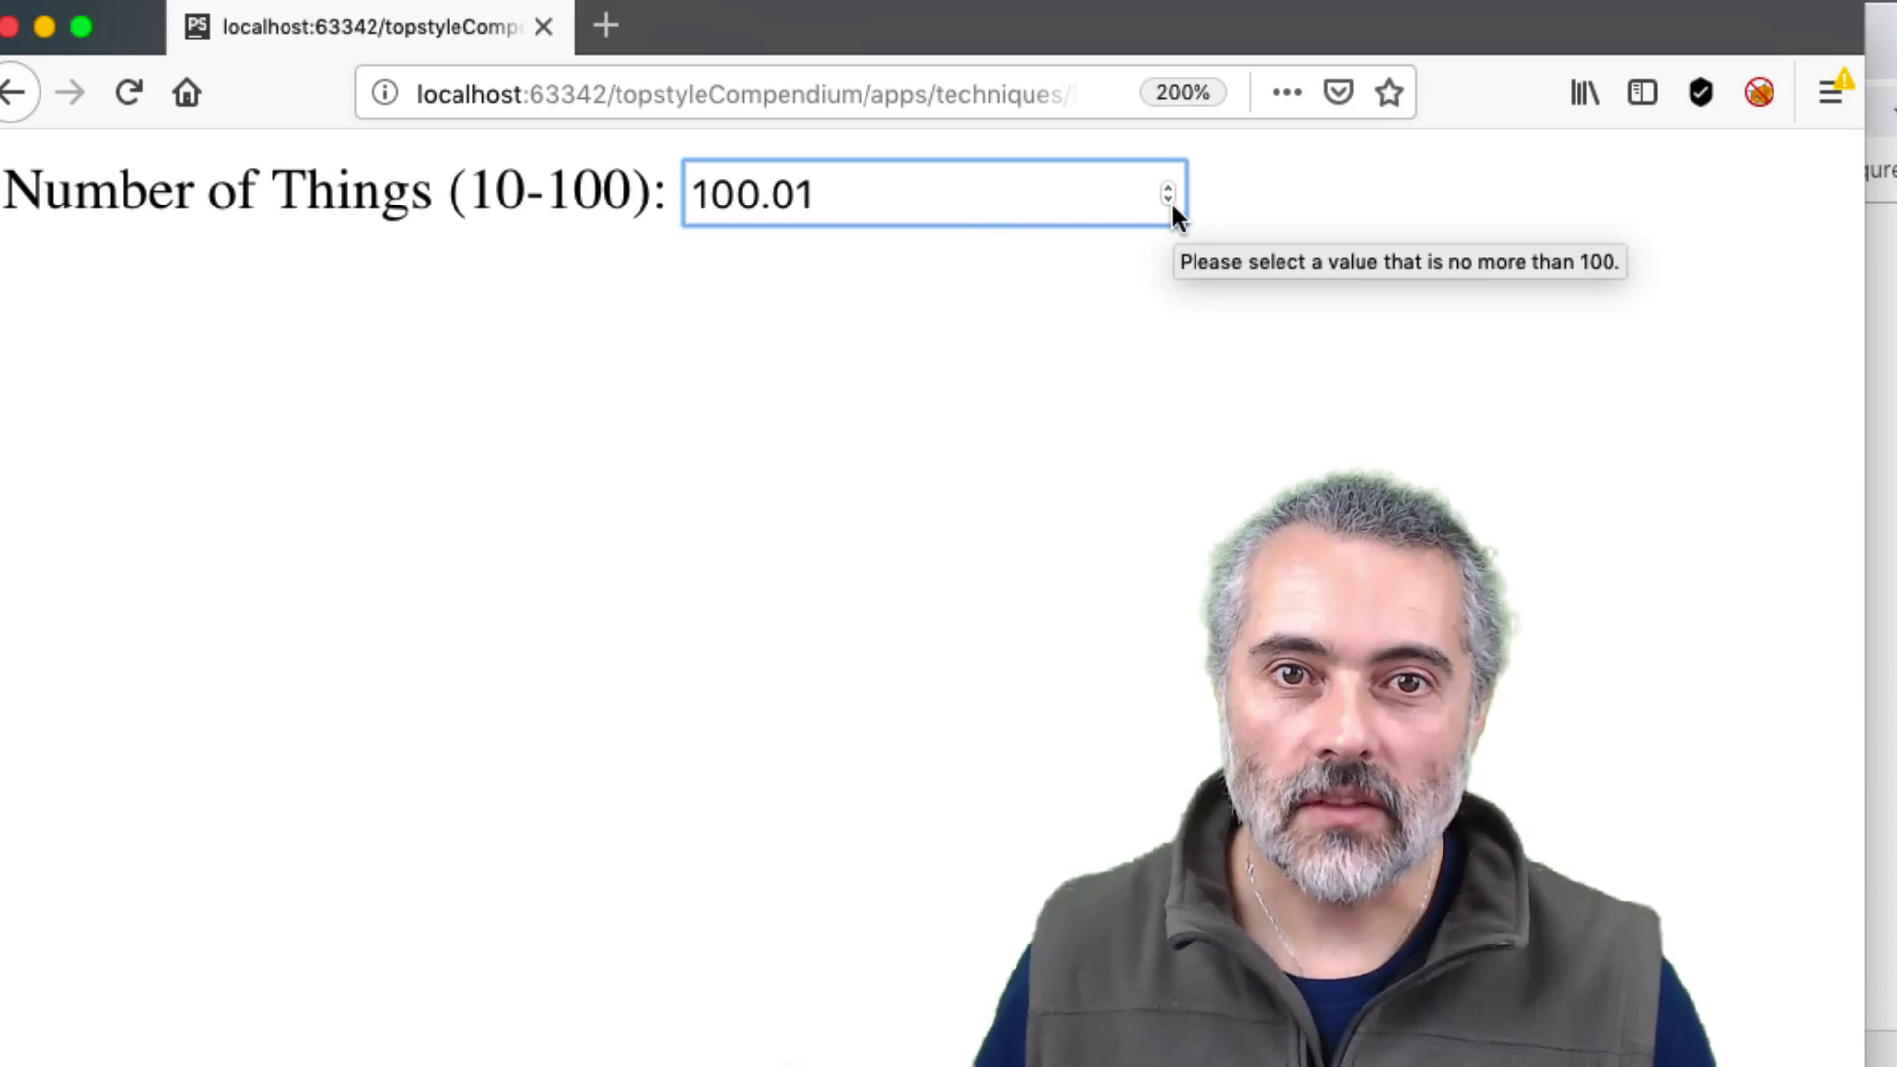
key("Return")
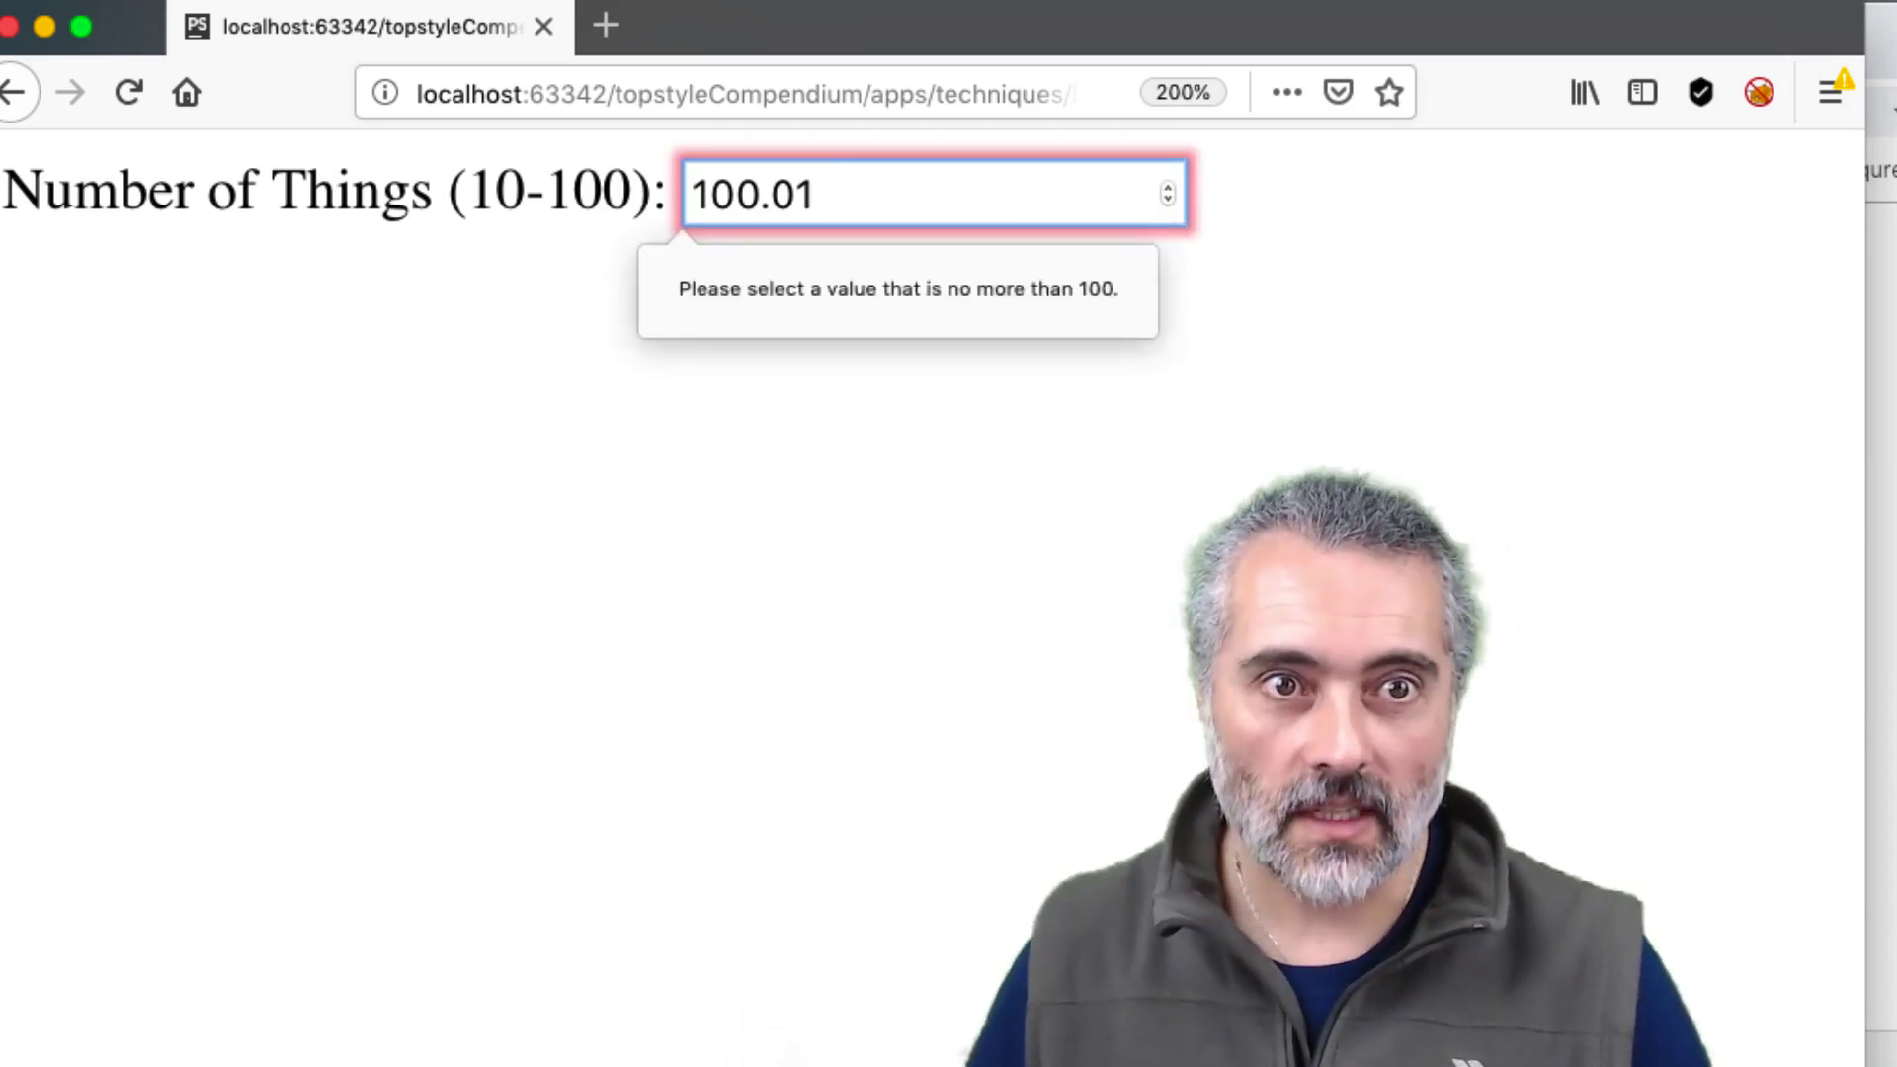
Step: Pad the decimal with a long run of zeros and submit the value just above 100
key("Left")
type("000000")
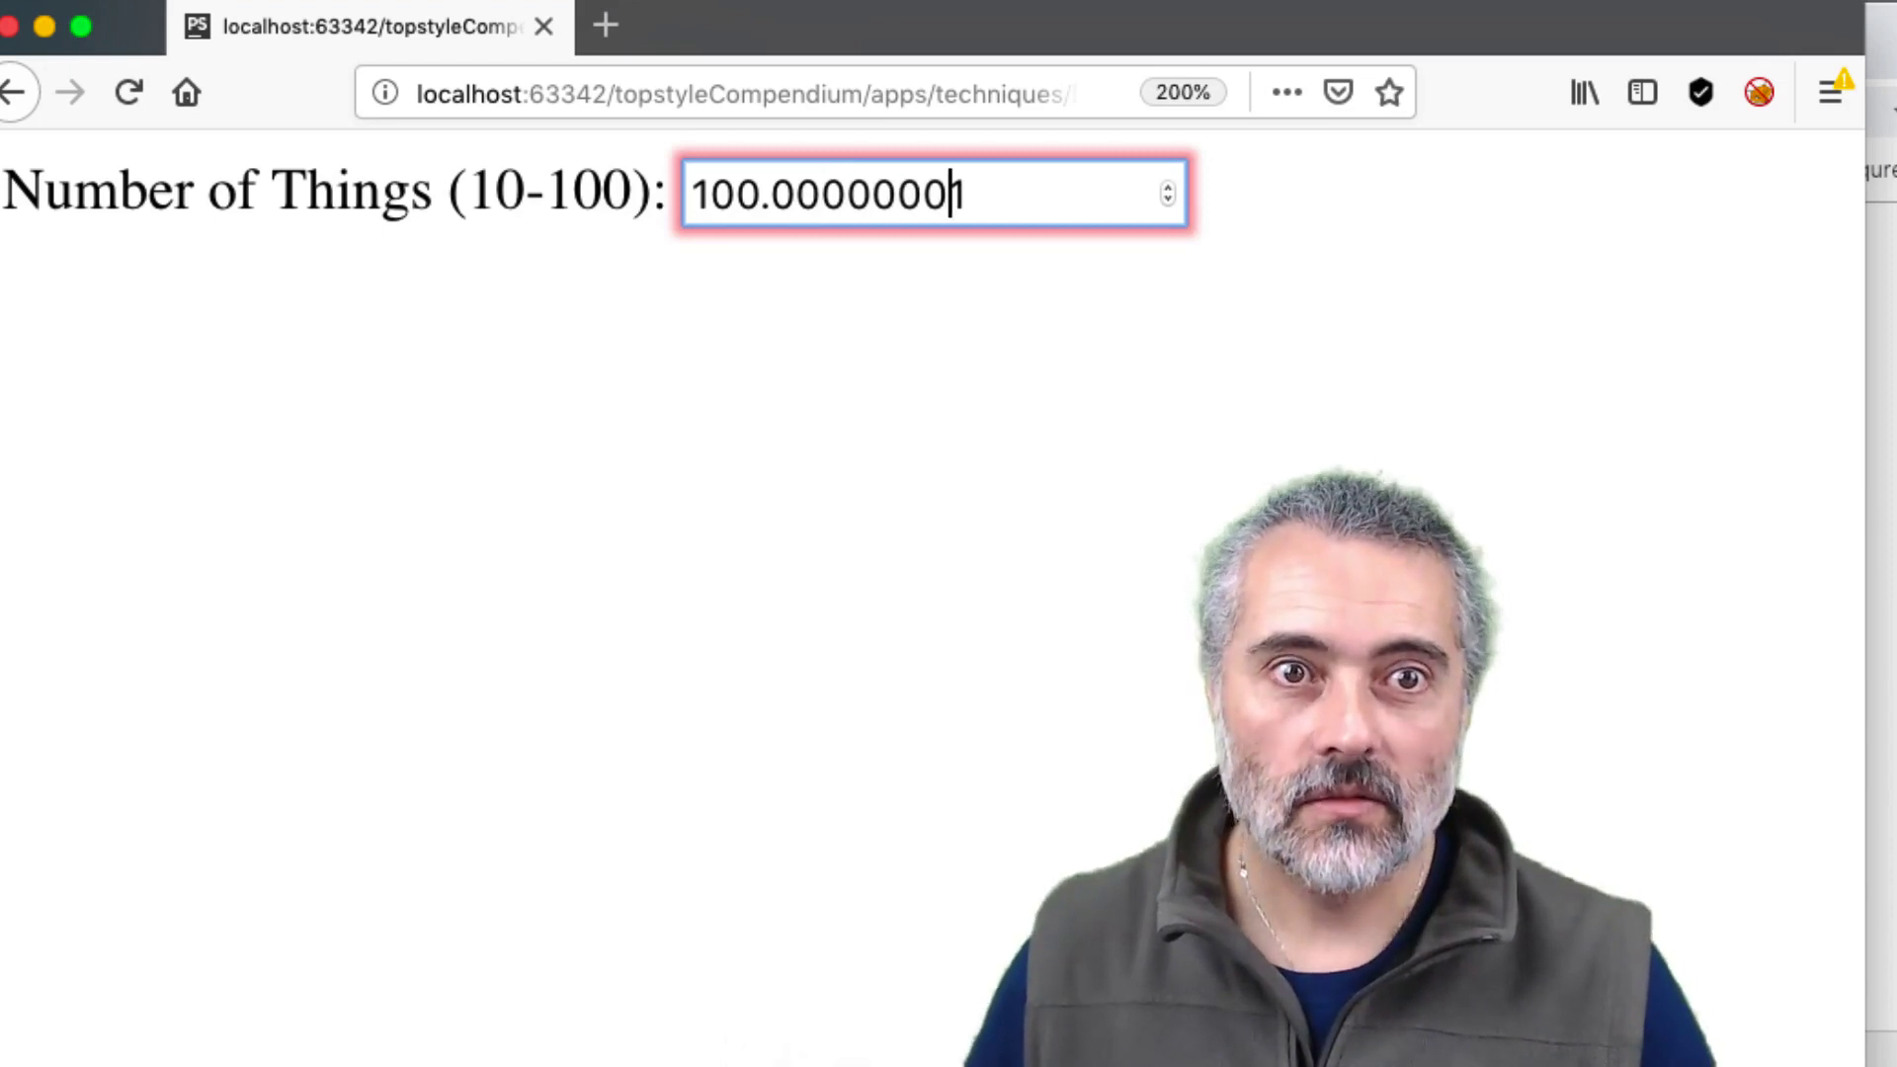
type("000000")
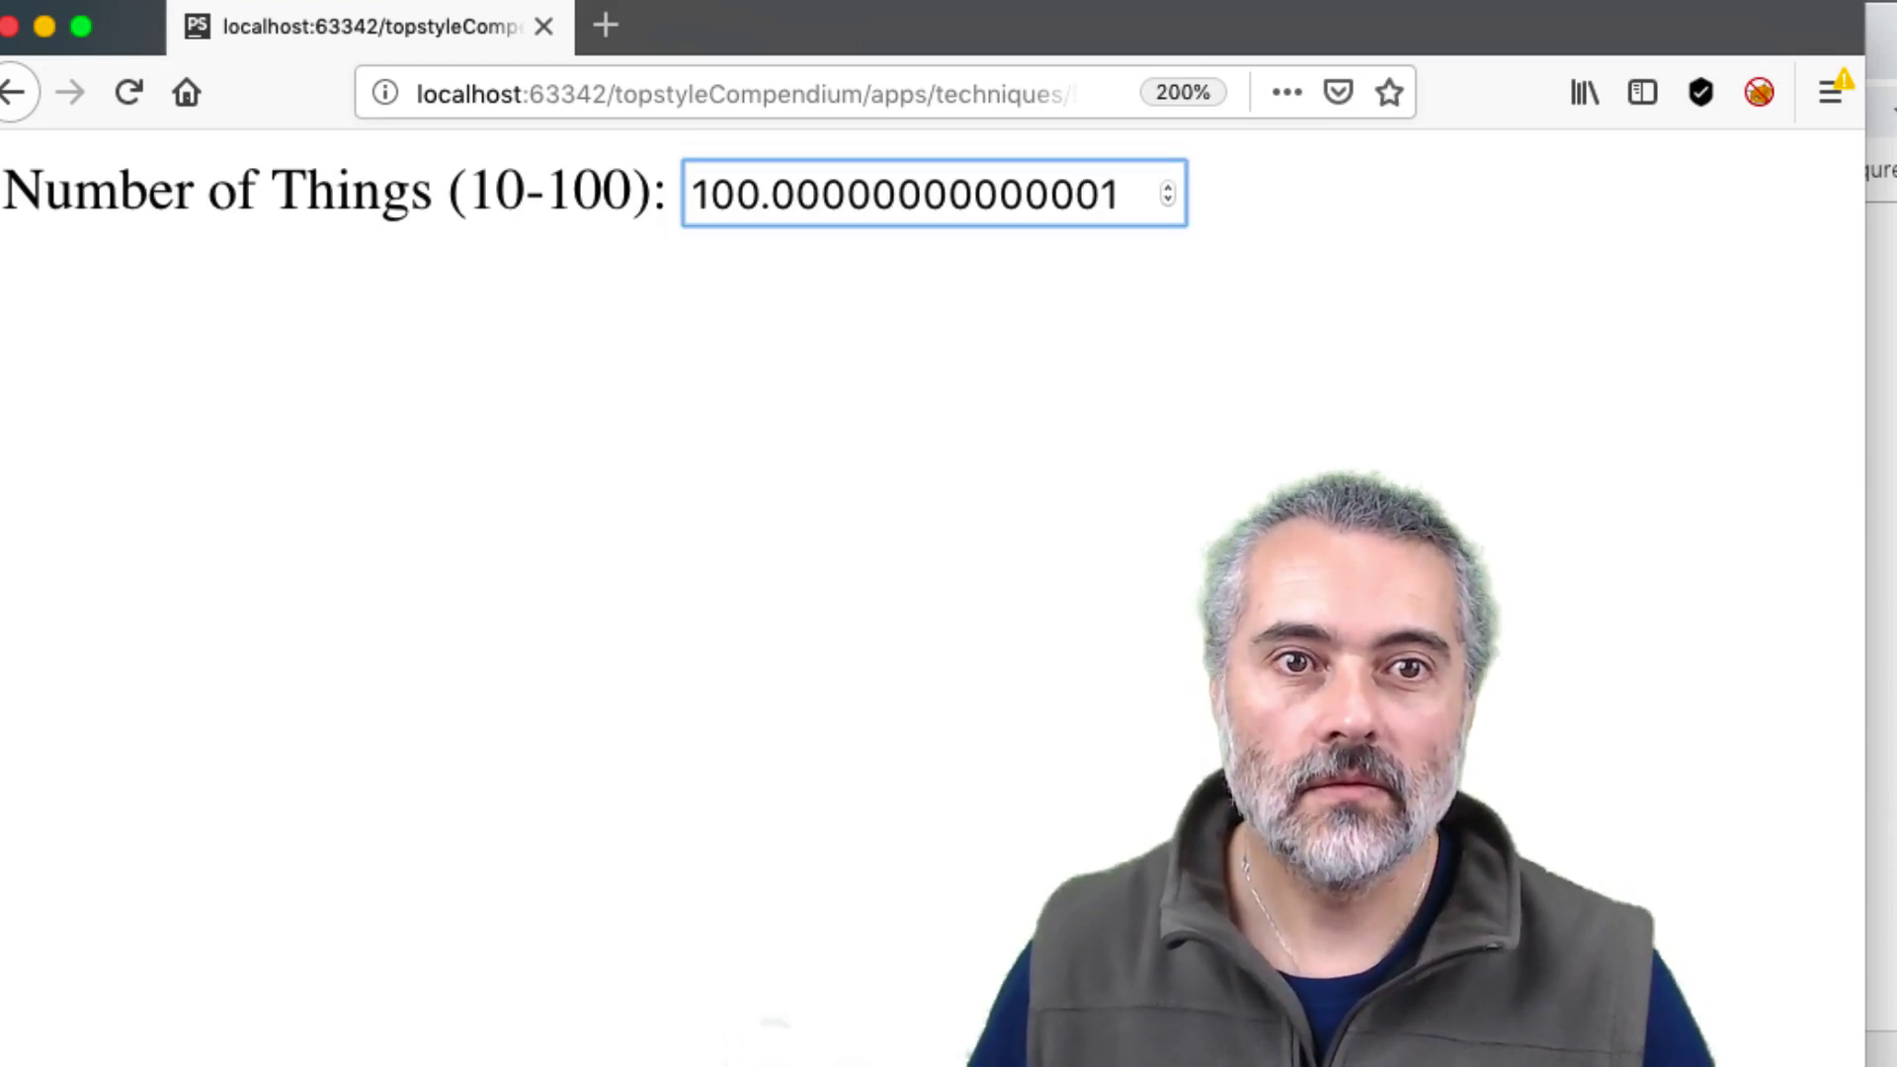
key("BackSpace")
key("BackSpace")
type("0")
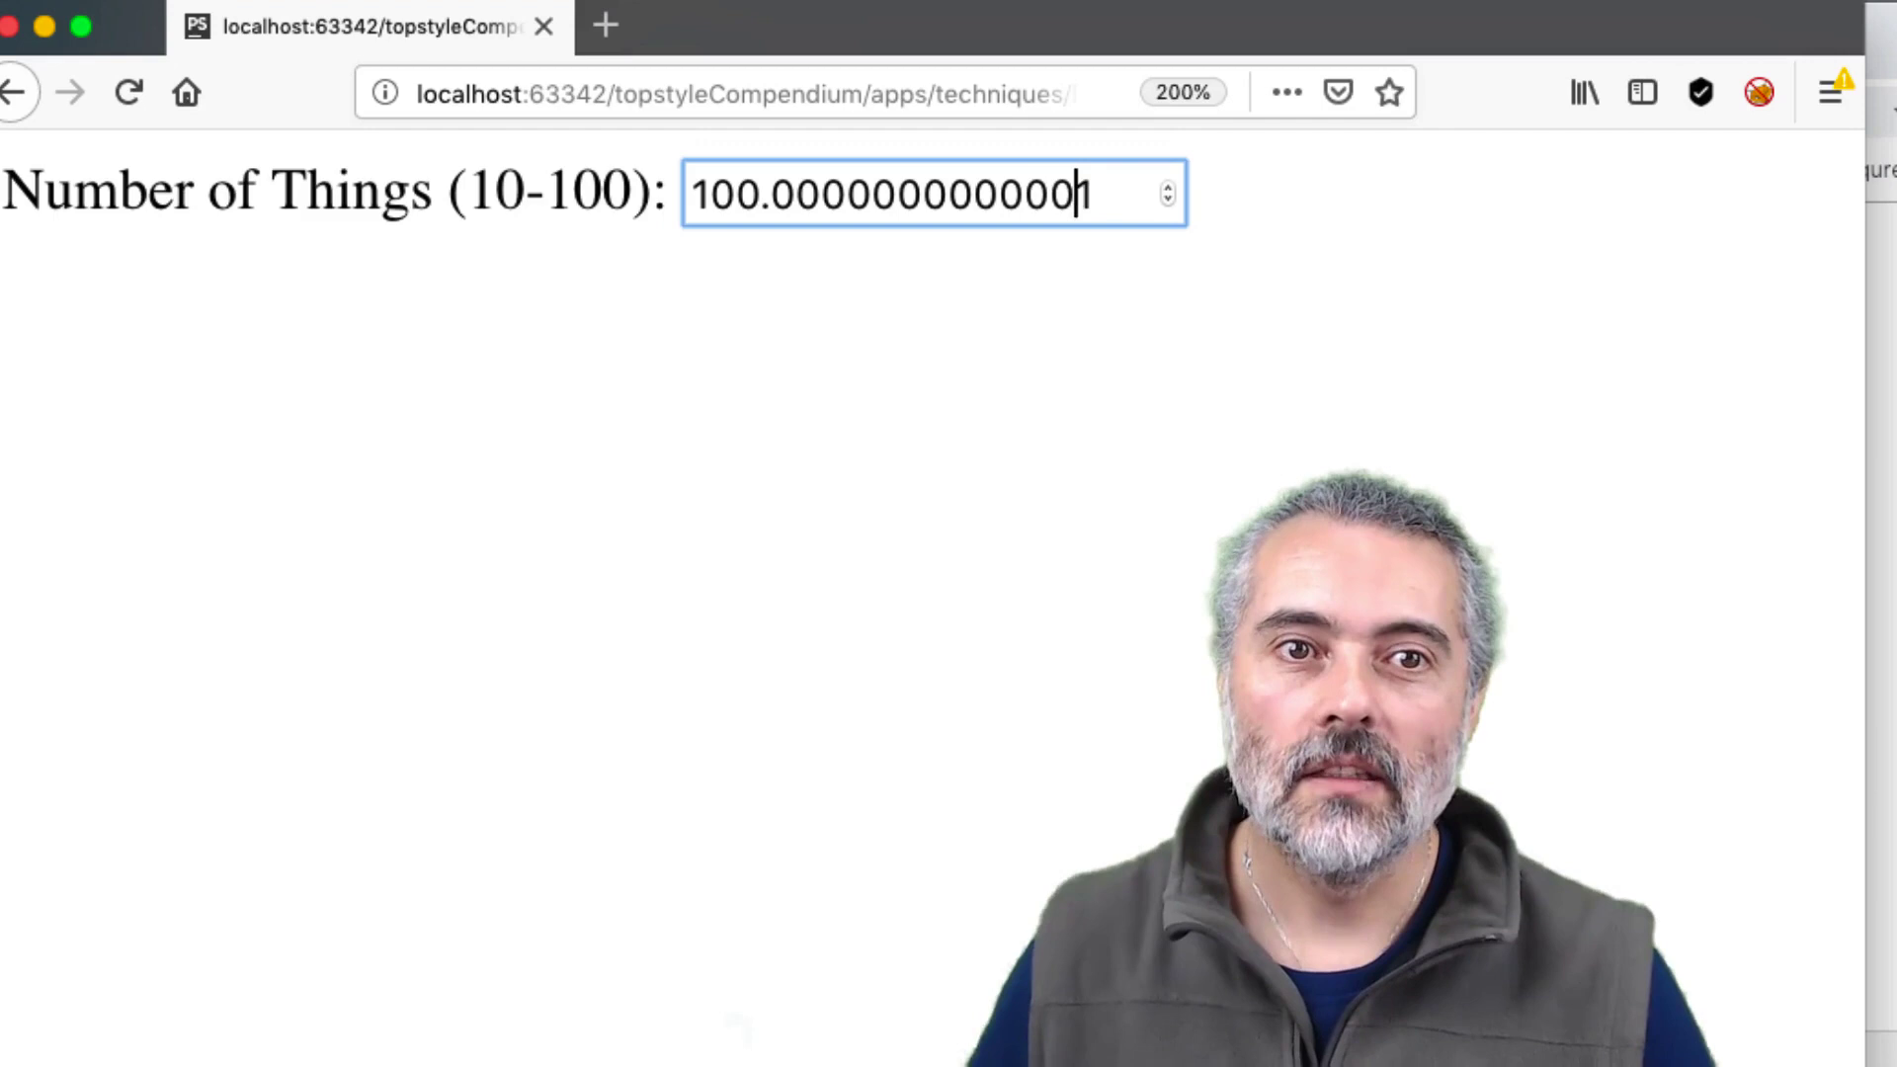
key("super+r")
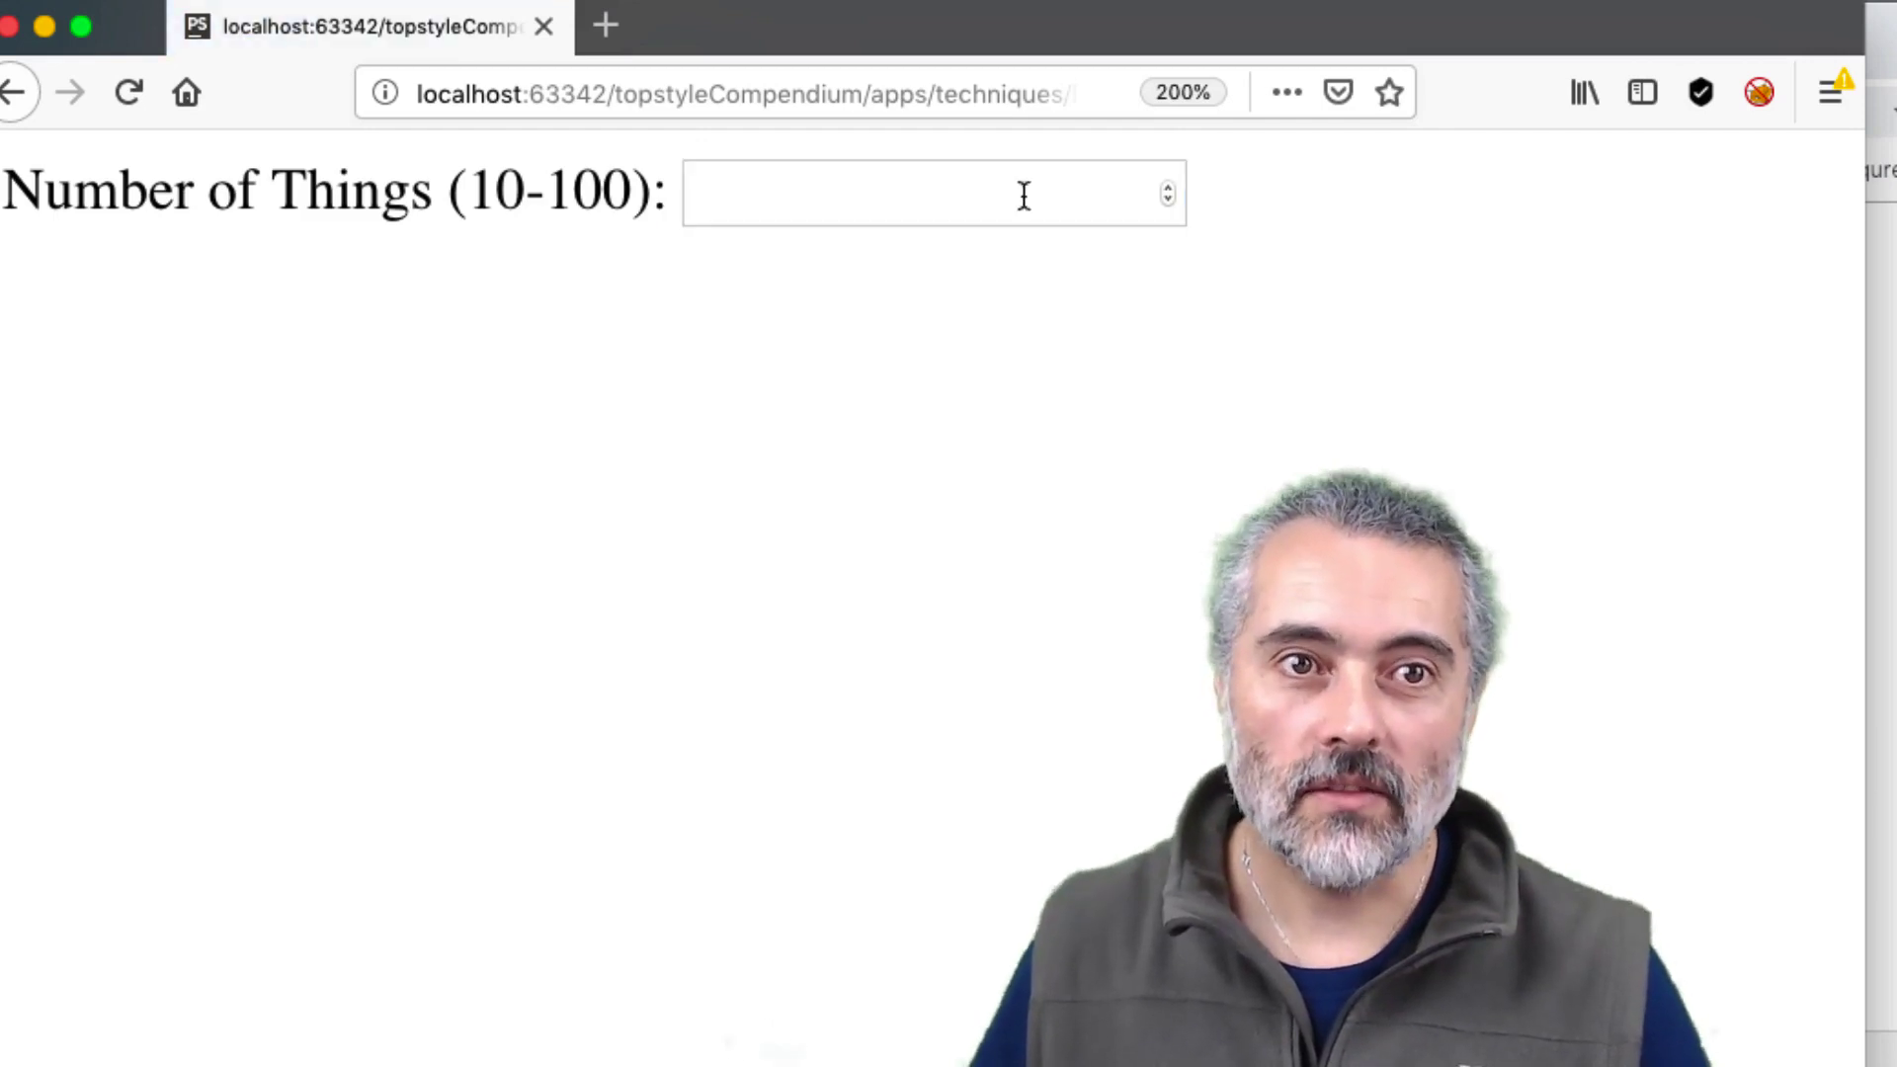
Step: Confirm Firefox's address ends in things=100, then bring Chrome forward to compare
left_click(897, 91)
key("End")
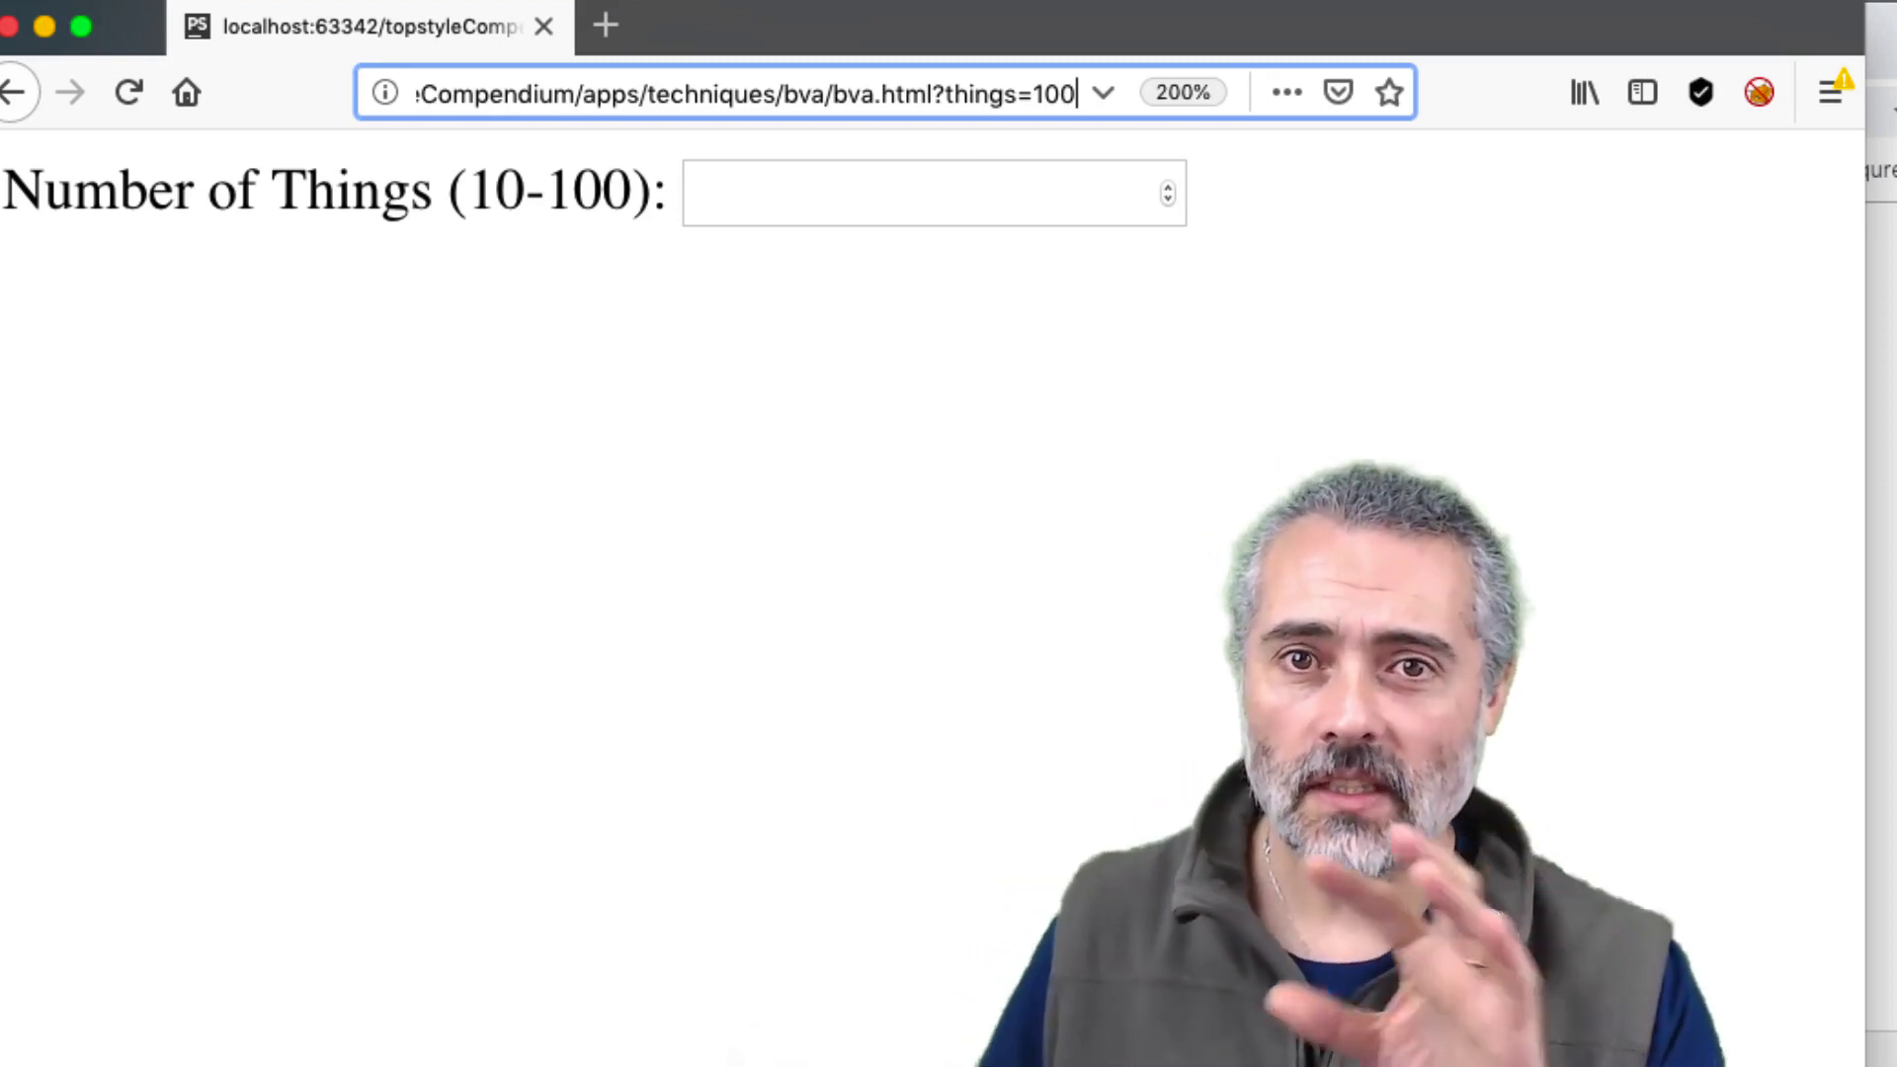
key("super+Tab")
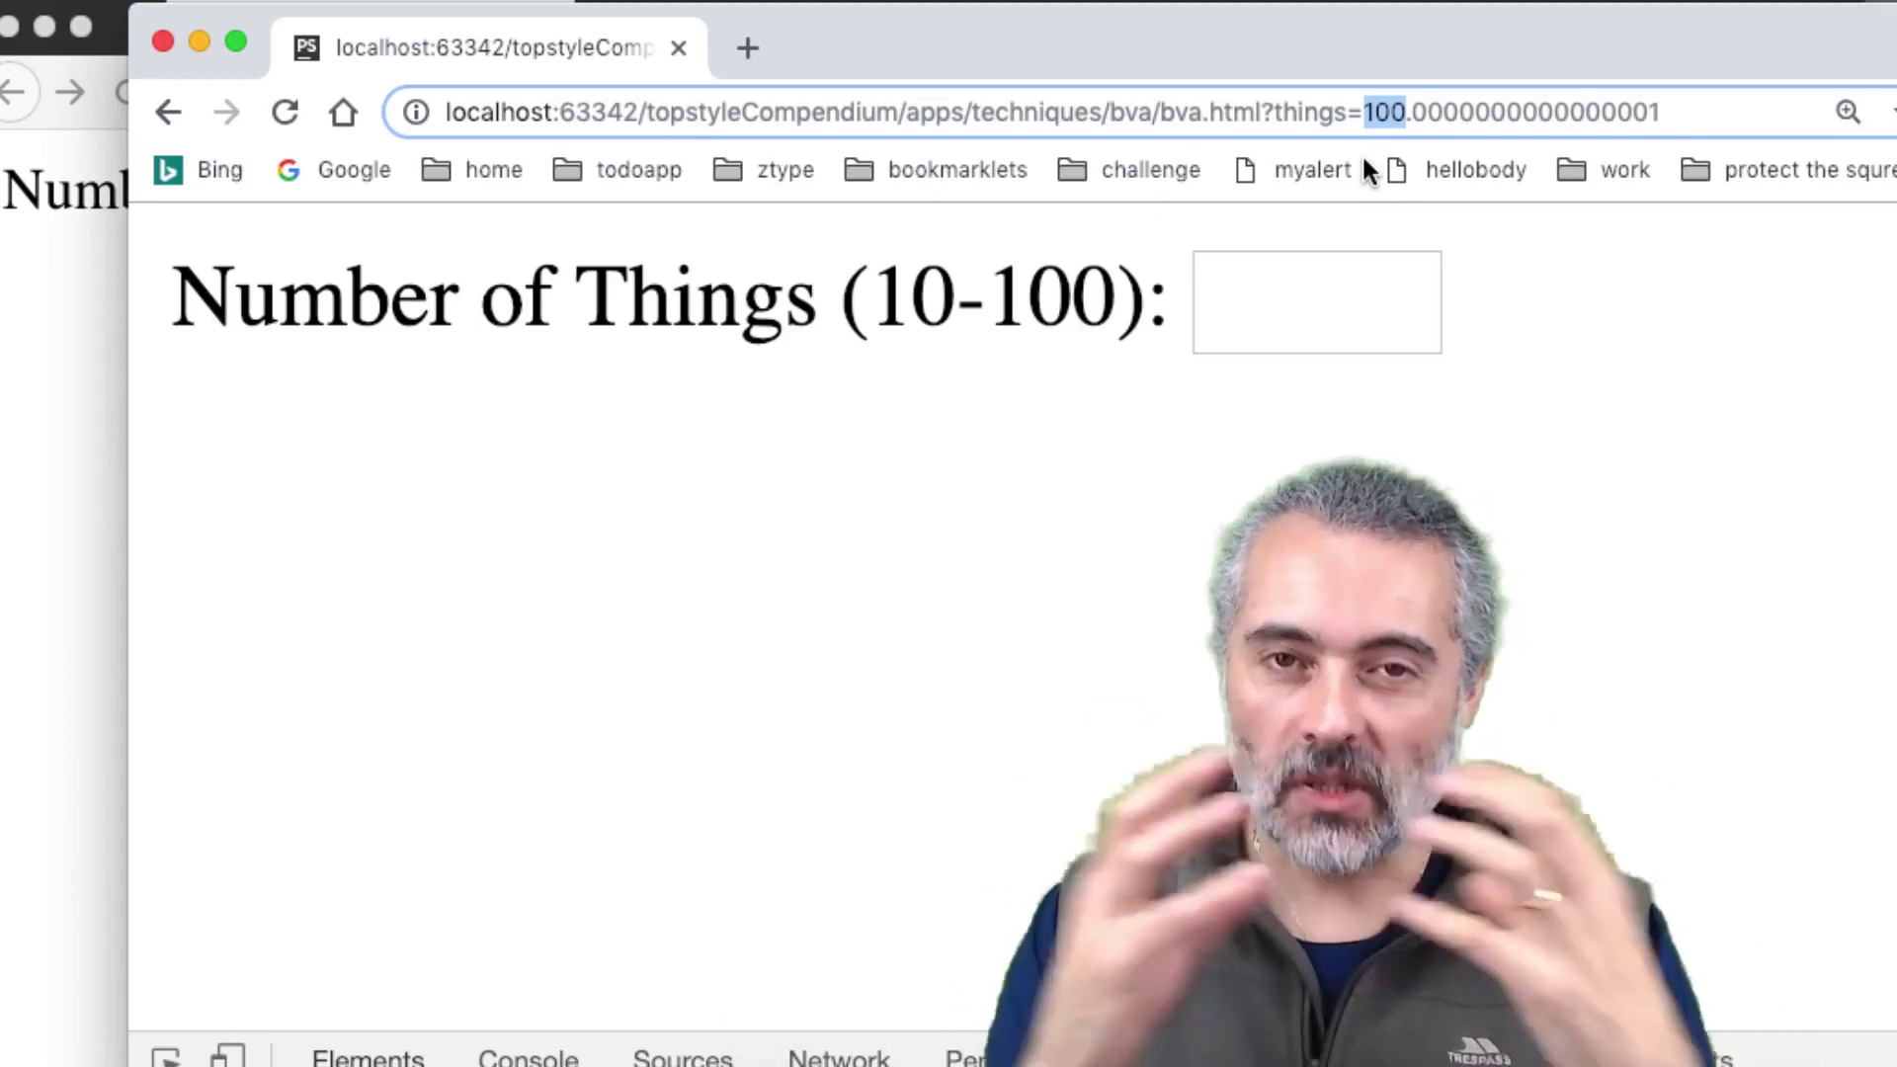
Step: Bring Firefox back to the front, showing its empty Number of Things field
left_click(8, 427)
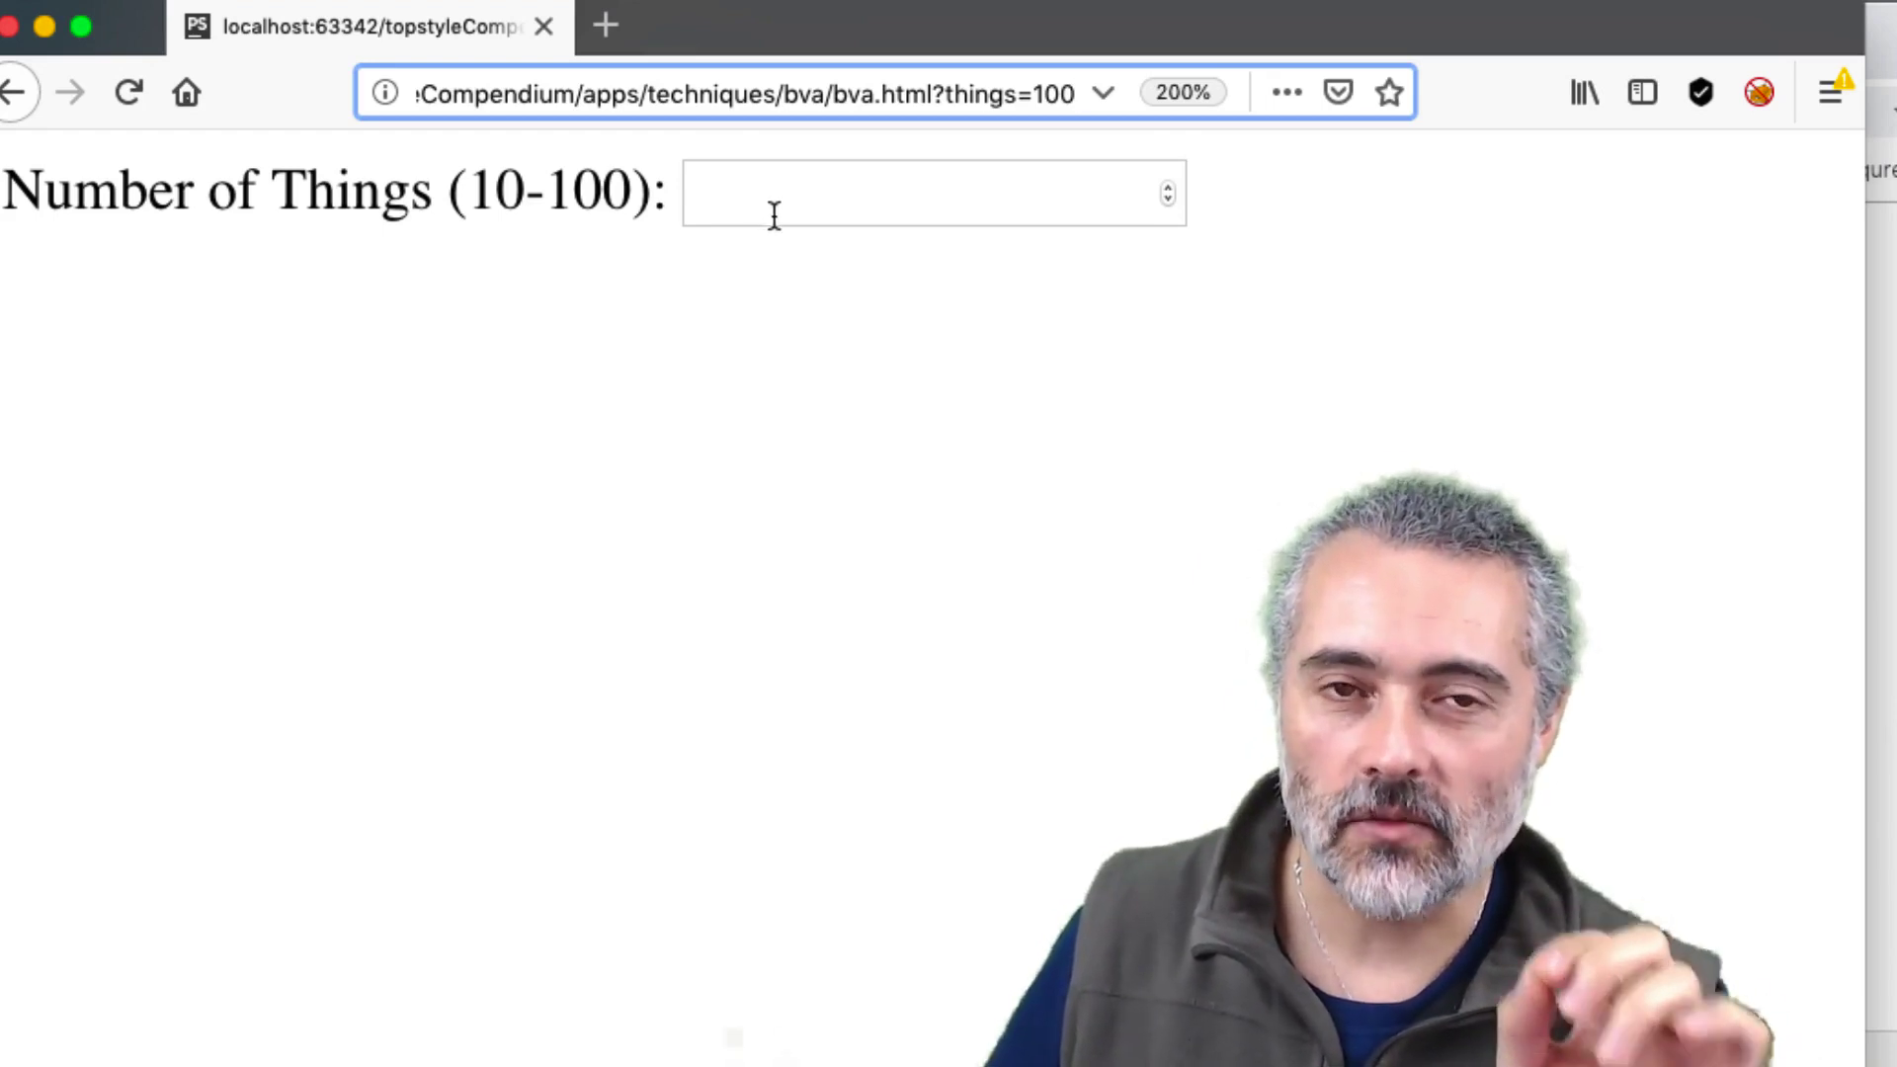
Step: Submit 99.9999999999999999999999999999999999999 in Number of Things; Firefox marks it invalid
left_click(784, 201)
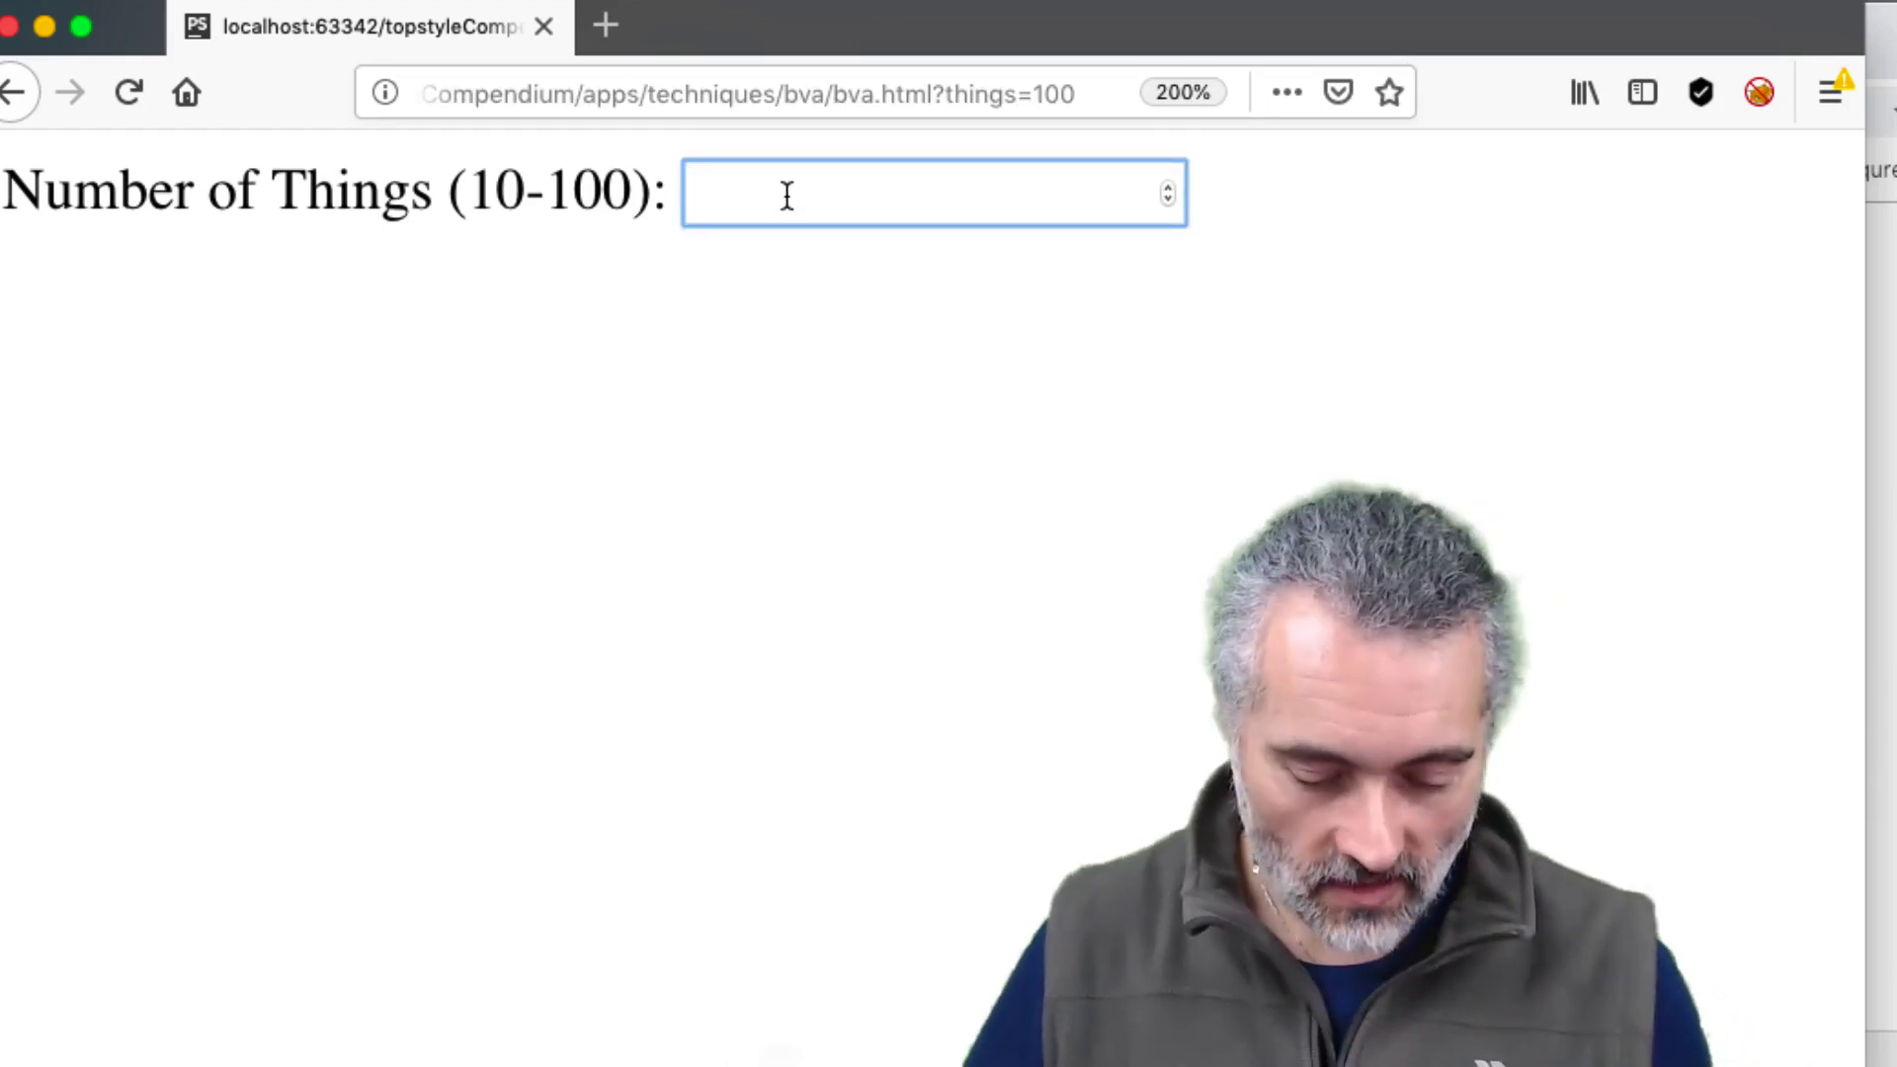
type("10")
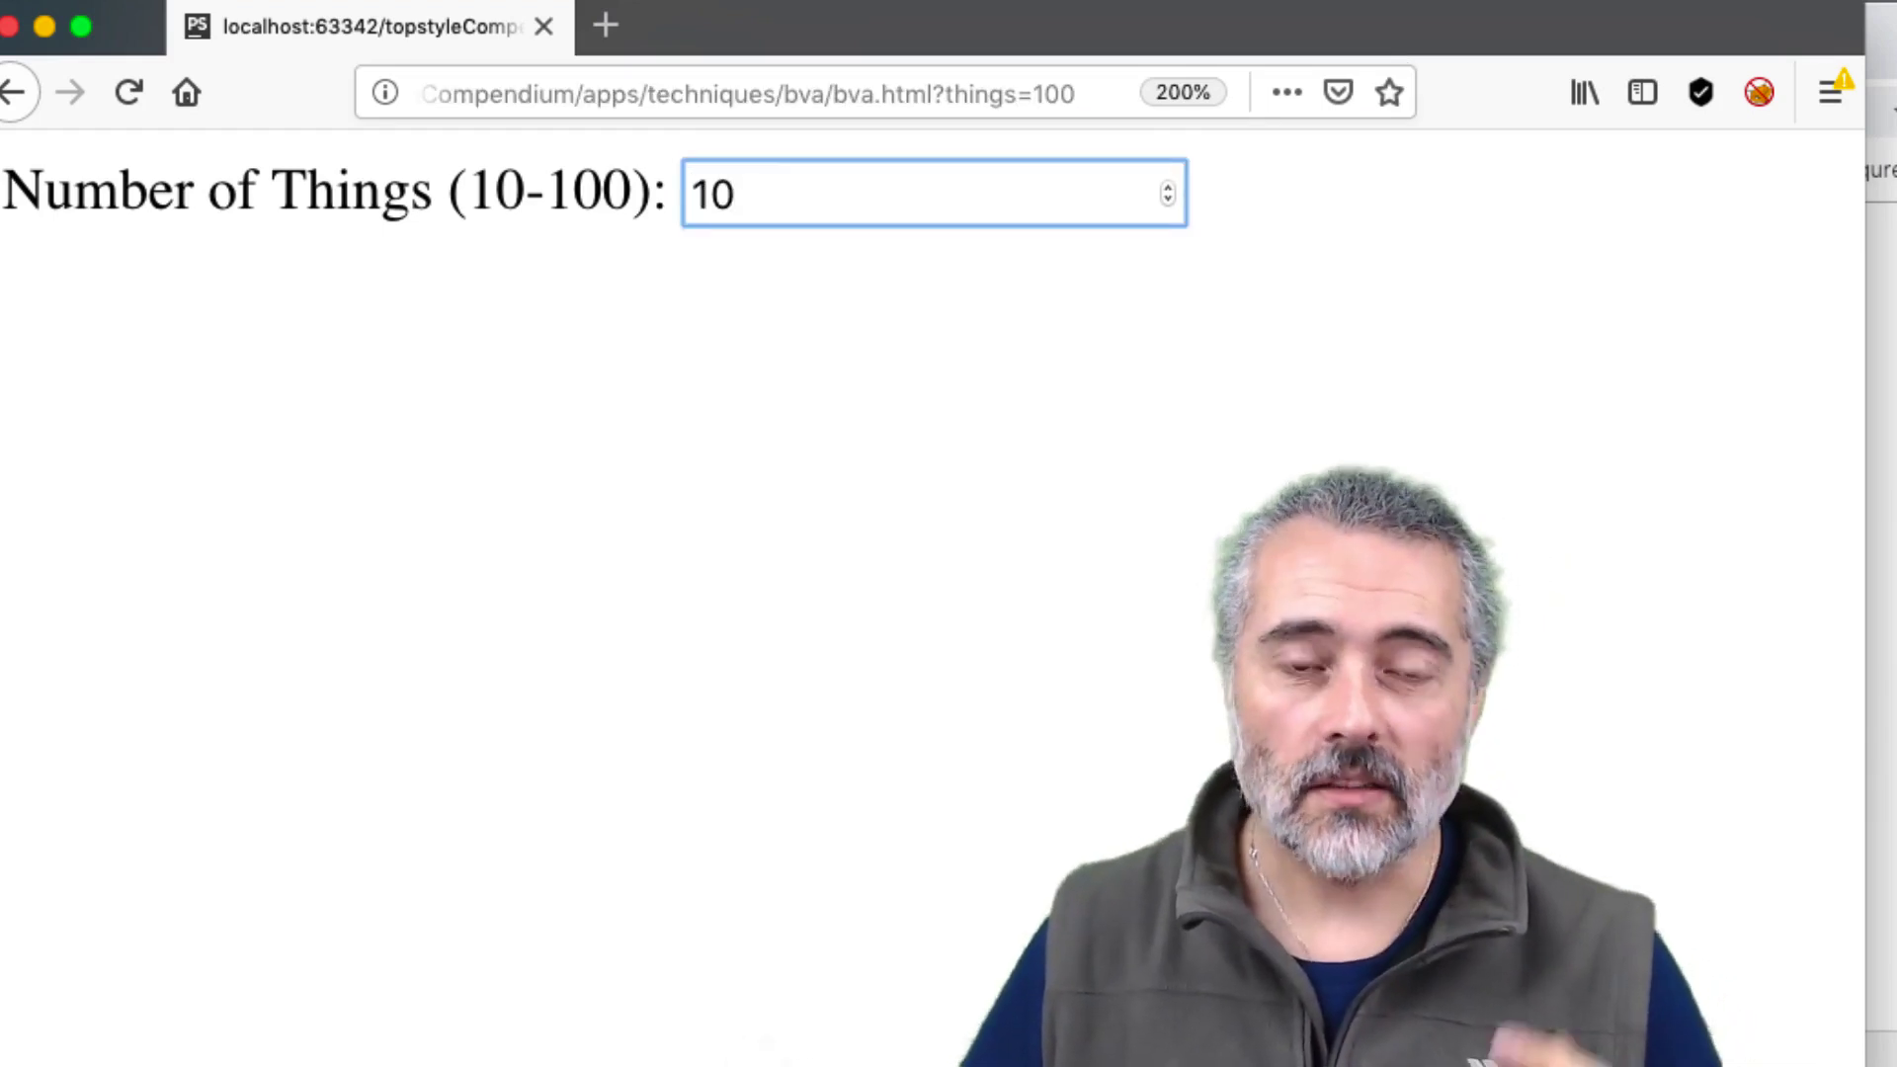
key("BackSpace")
key("BackSpace")
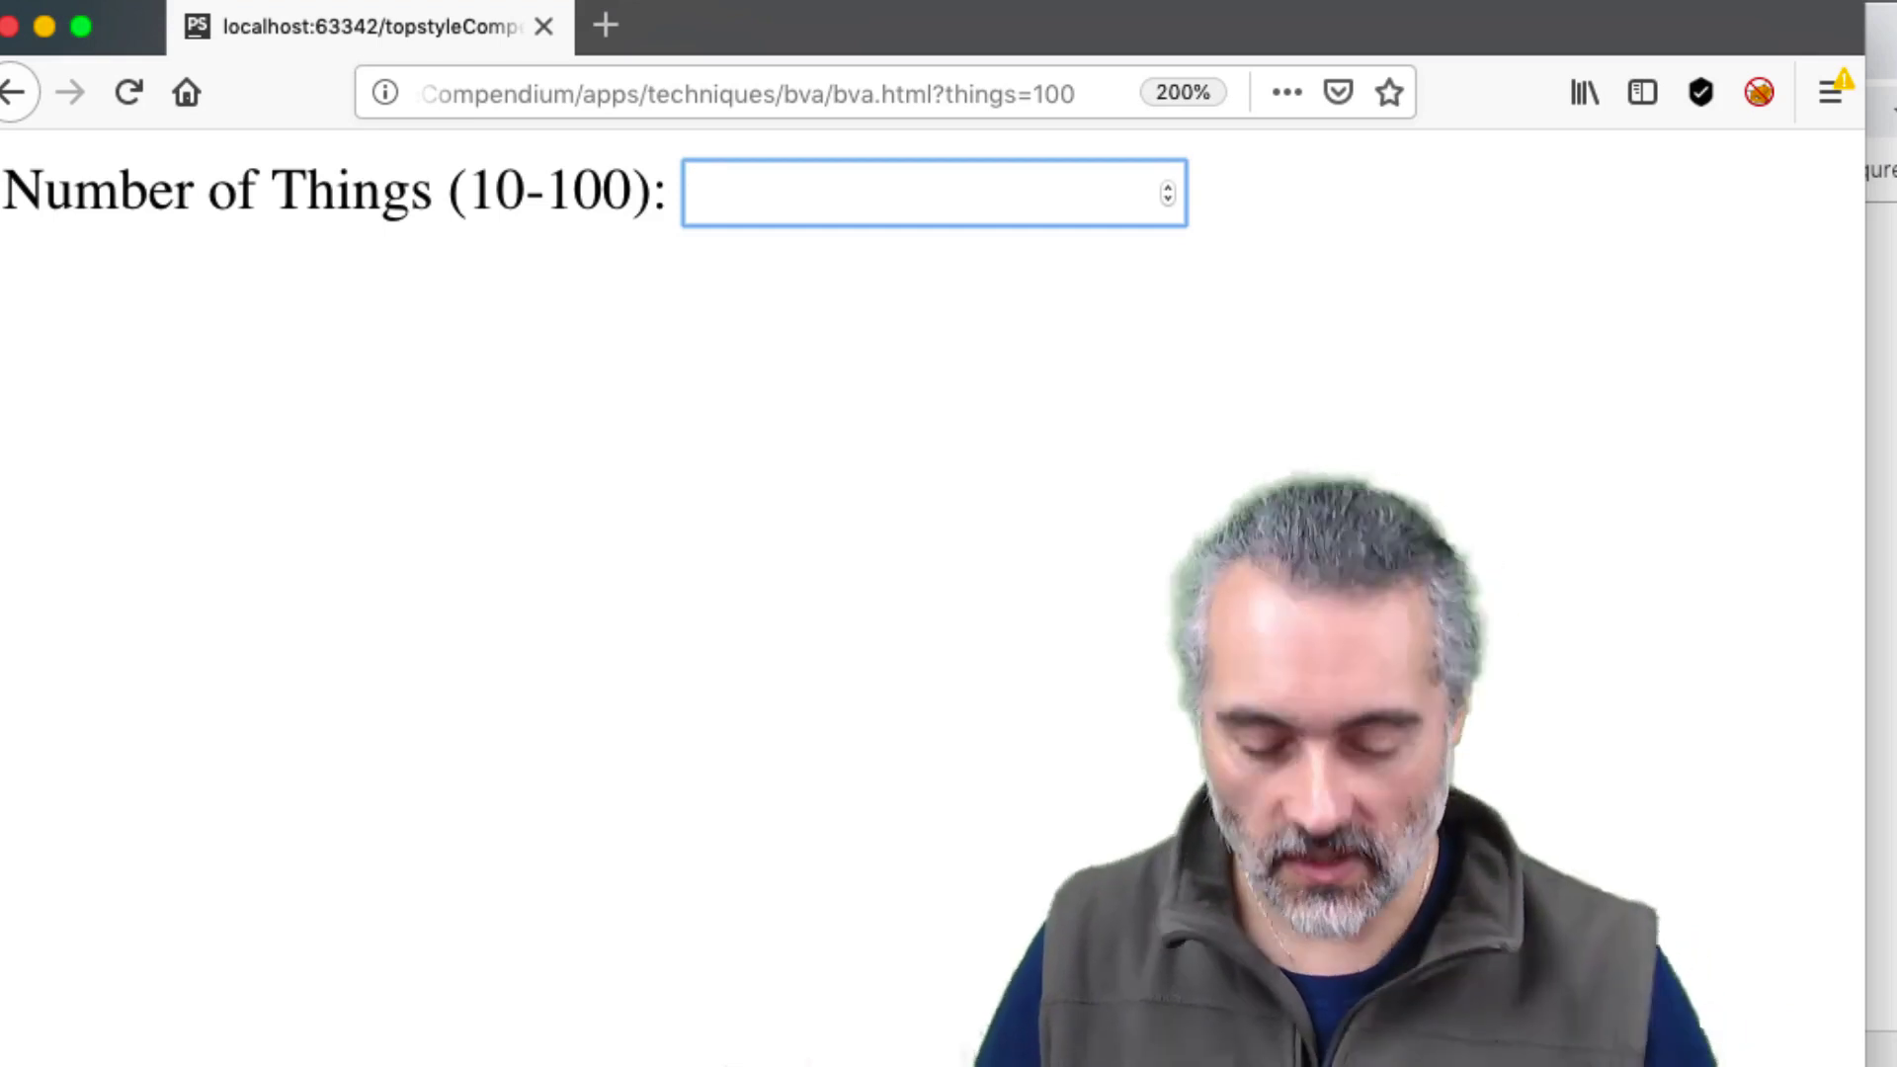
type("99.999")
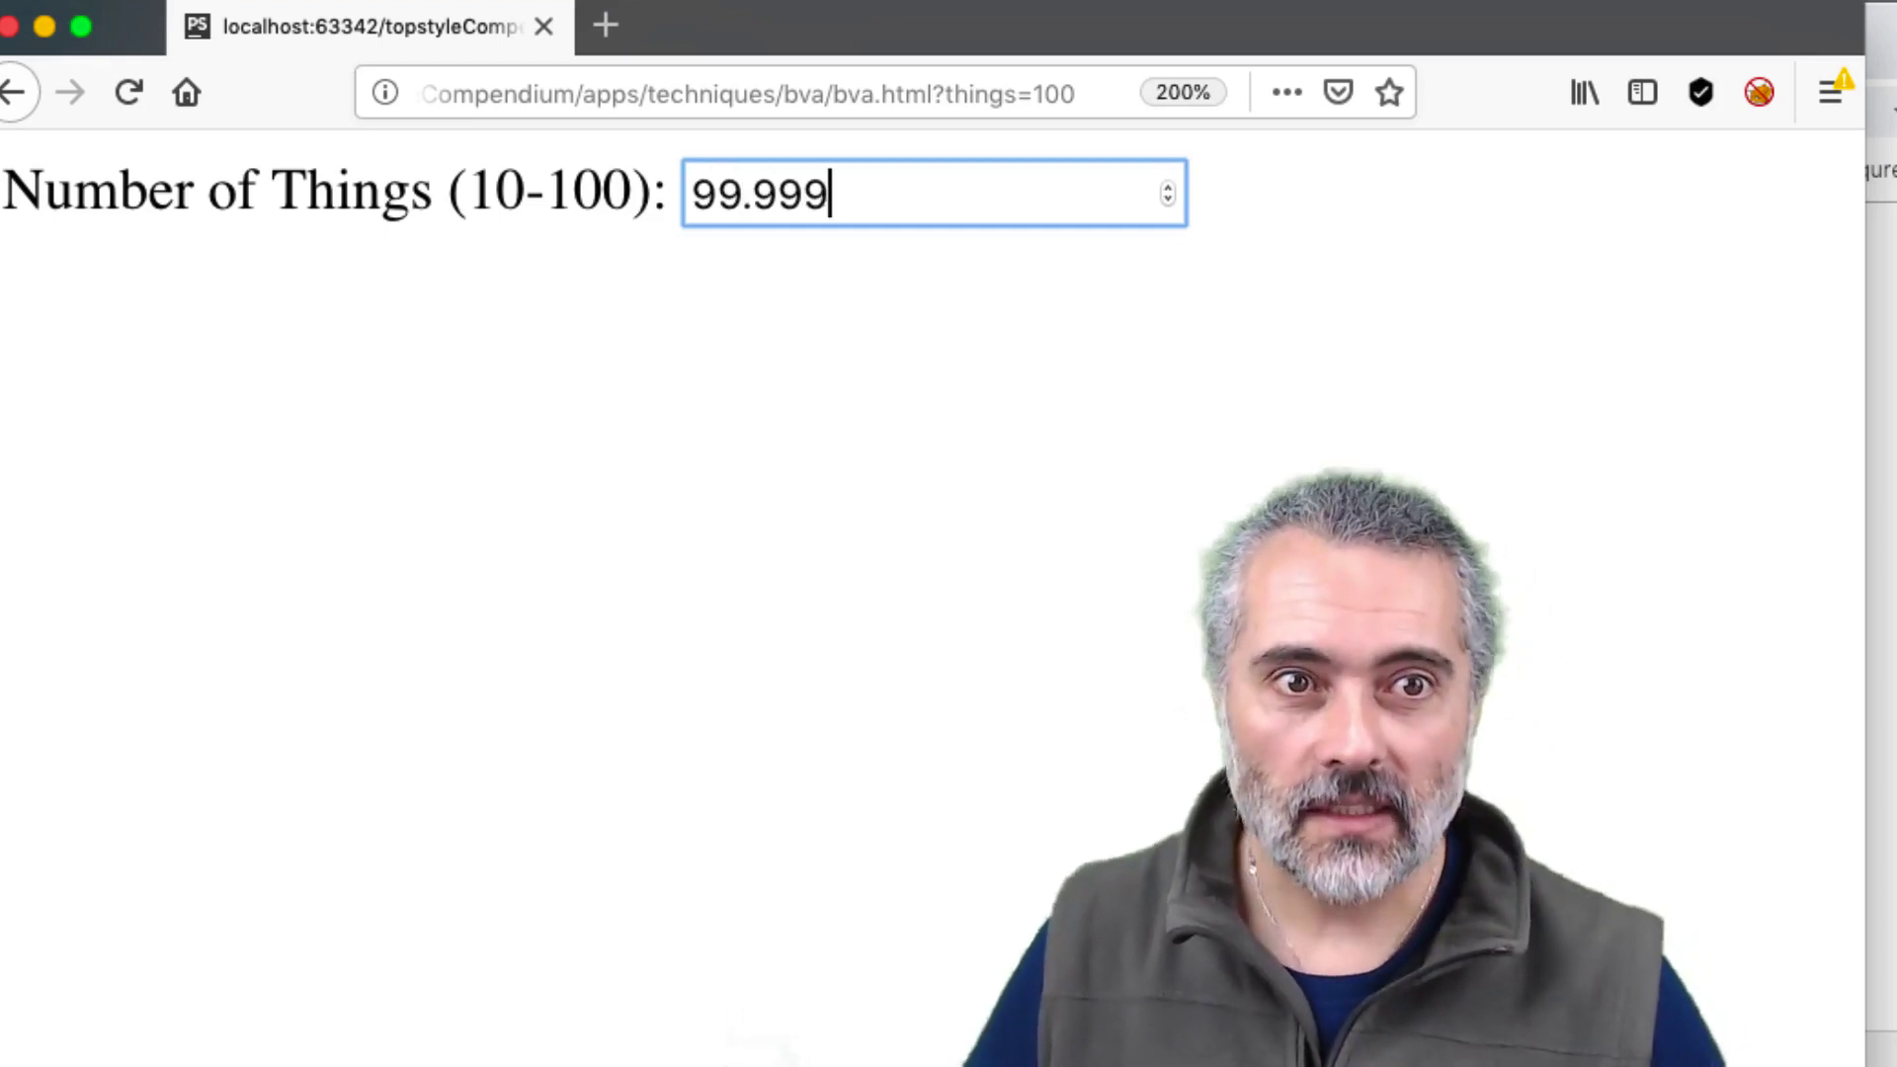
type("9999999999999")
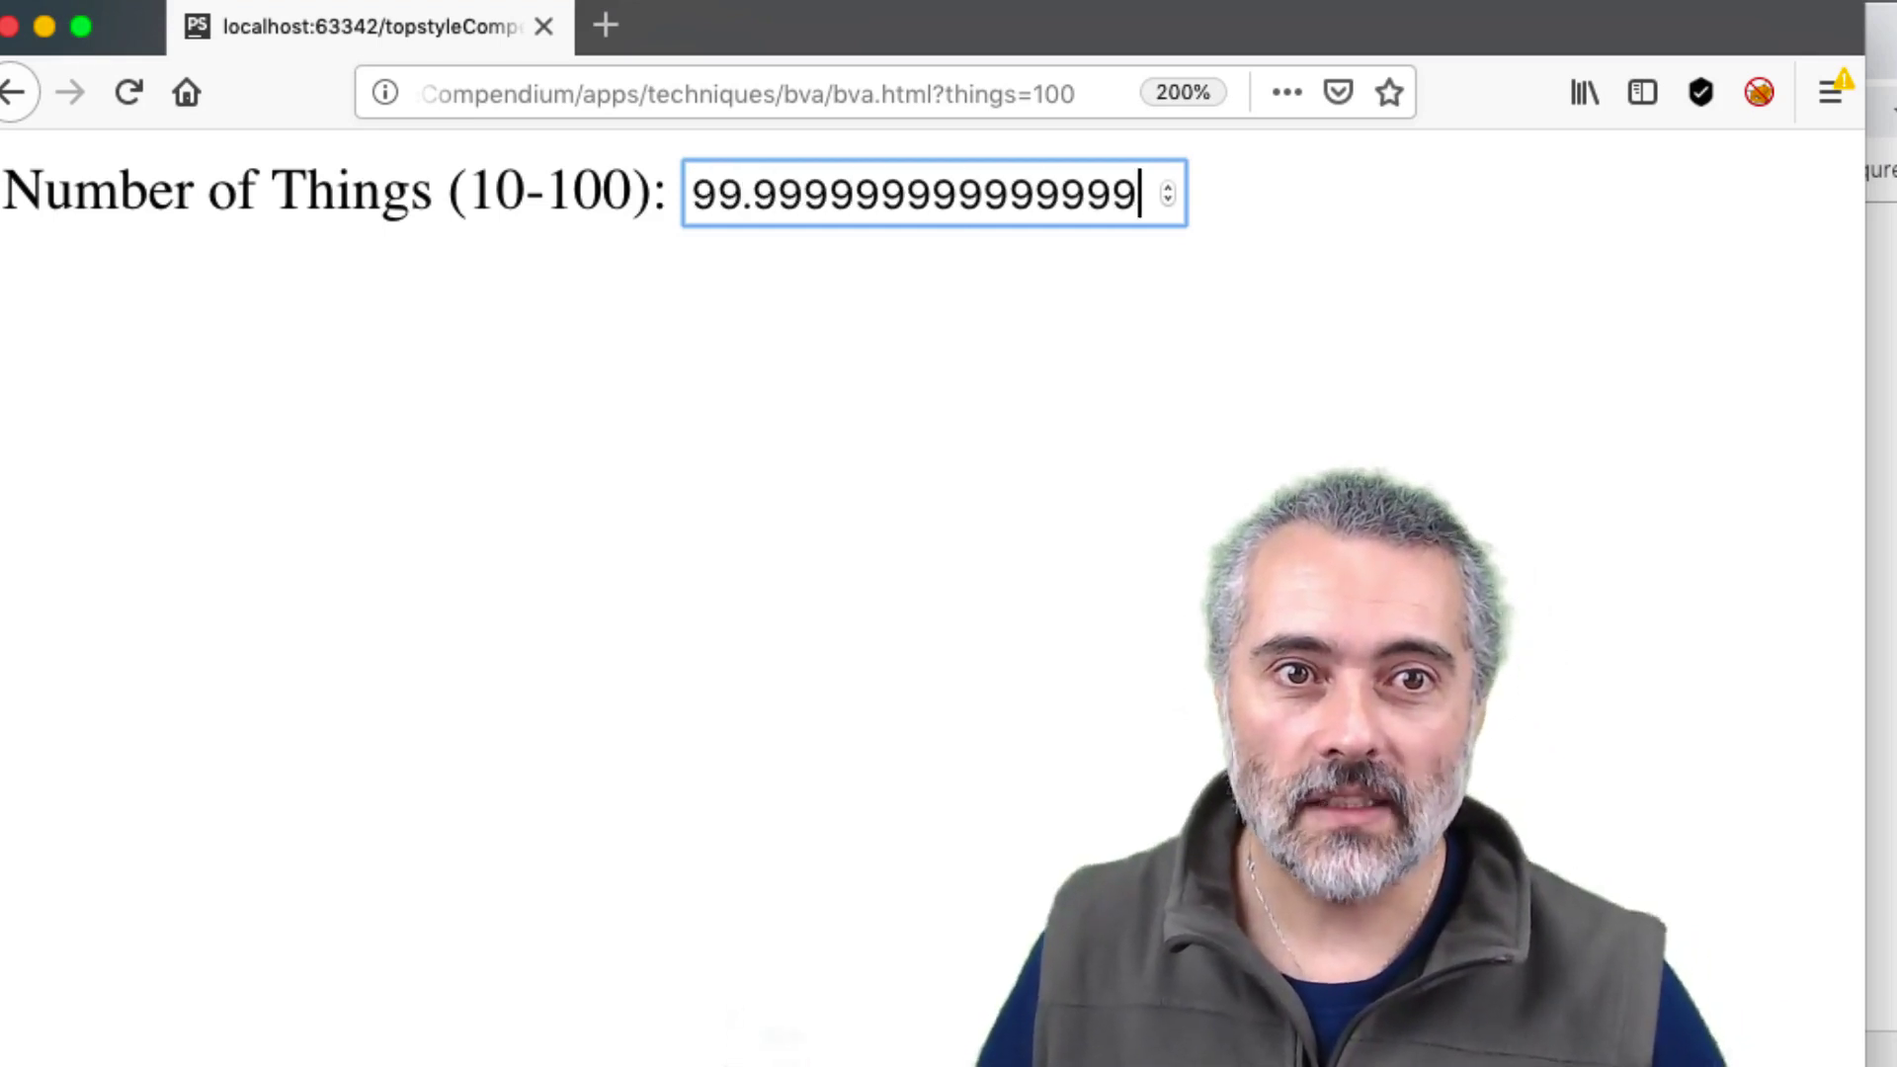
type("999999999999")
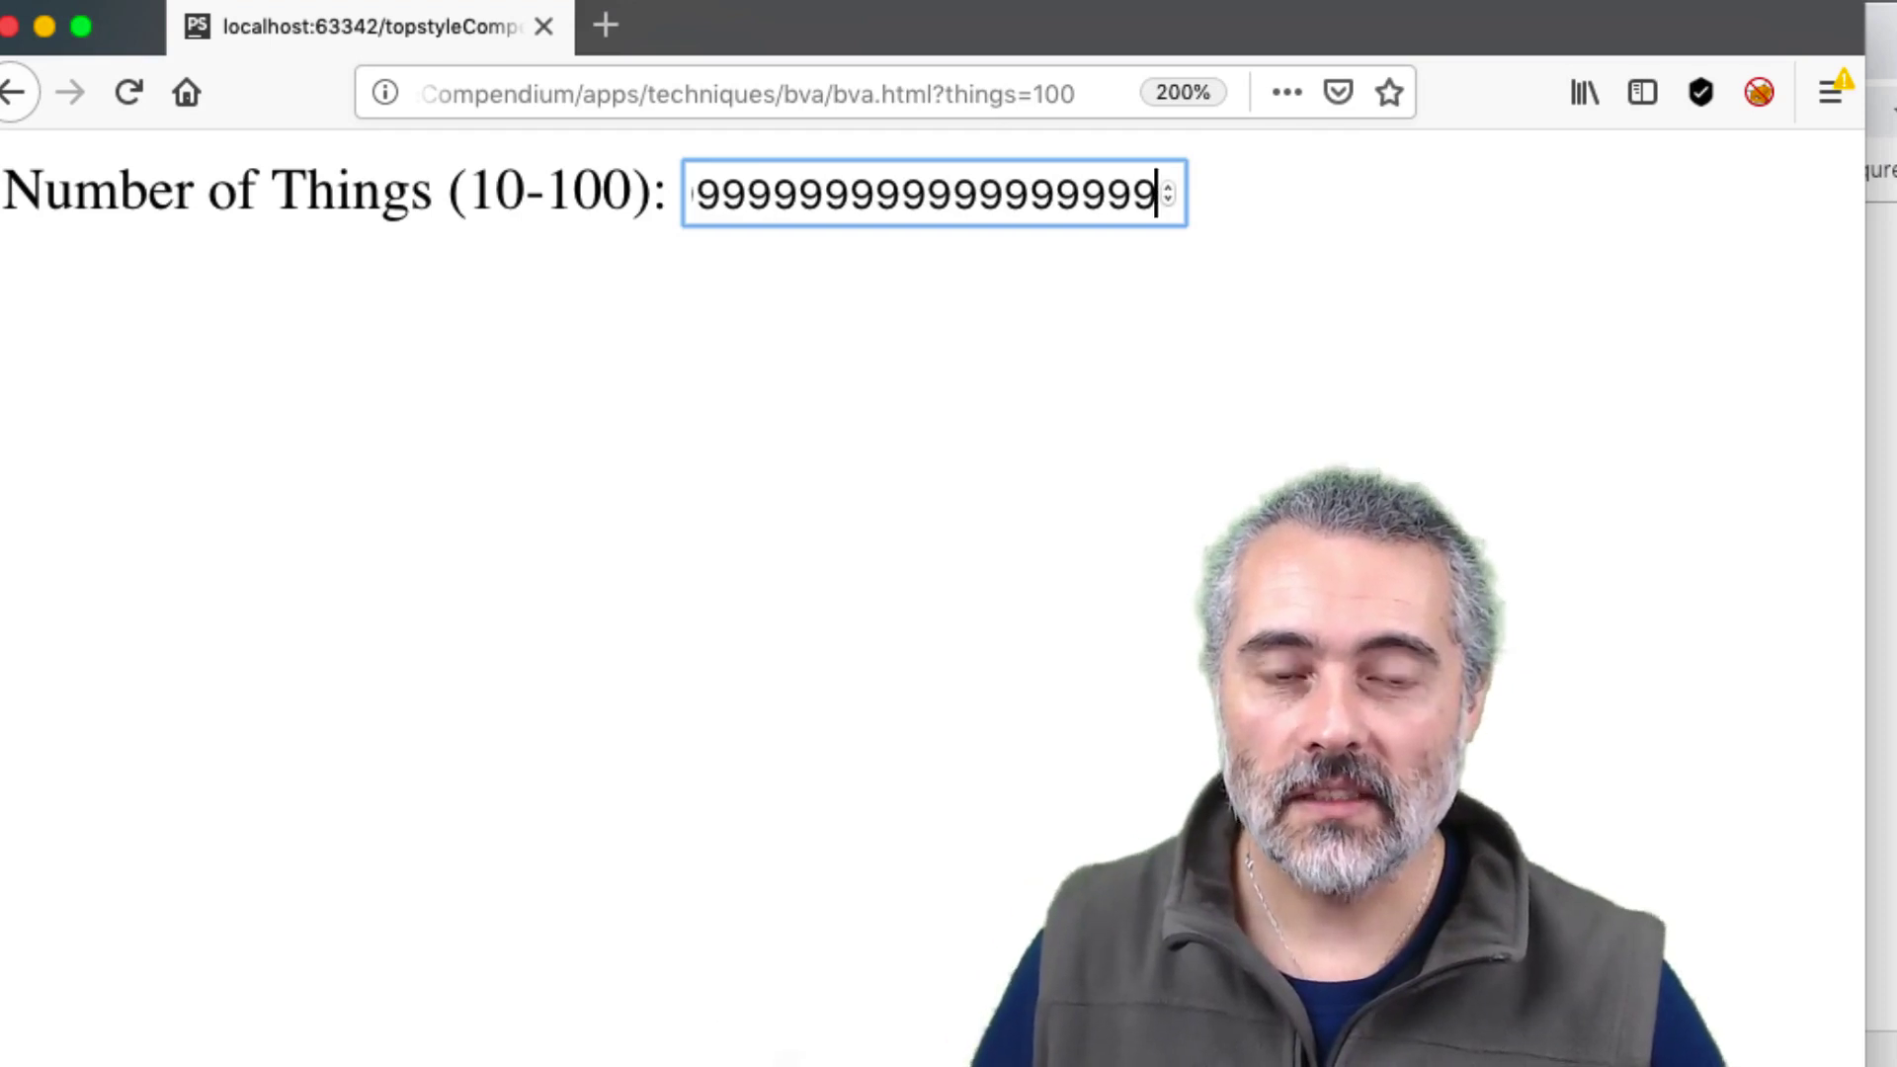
type("999999999")
key("Return")
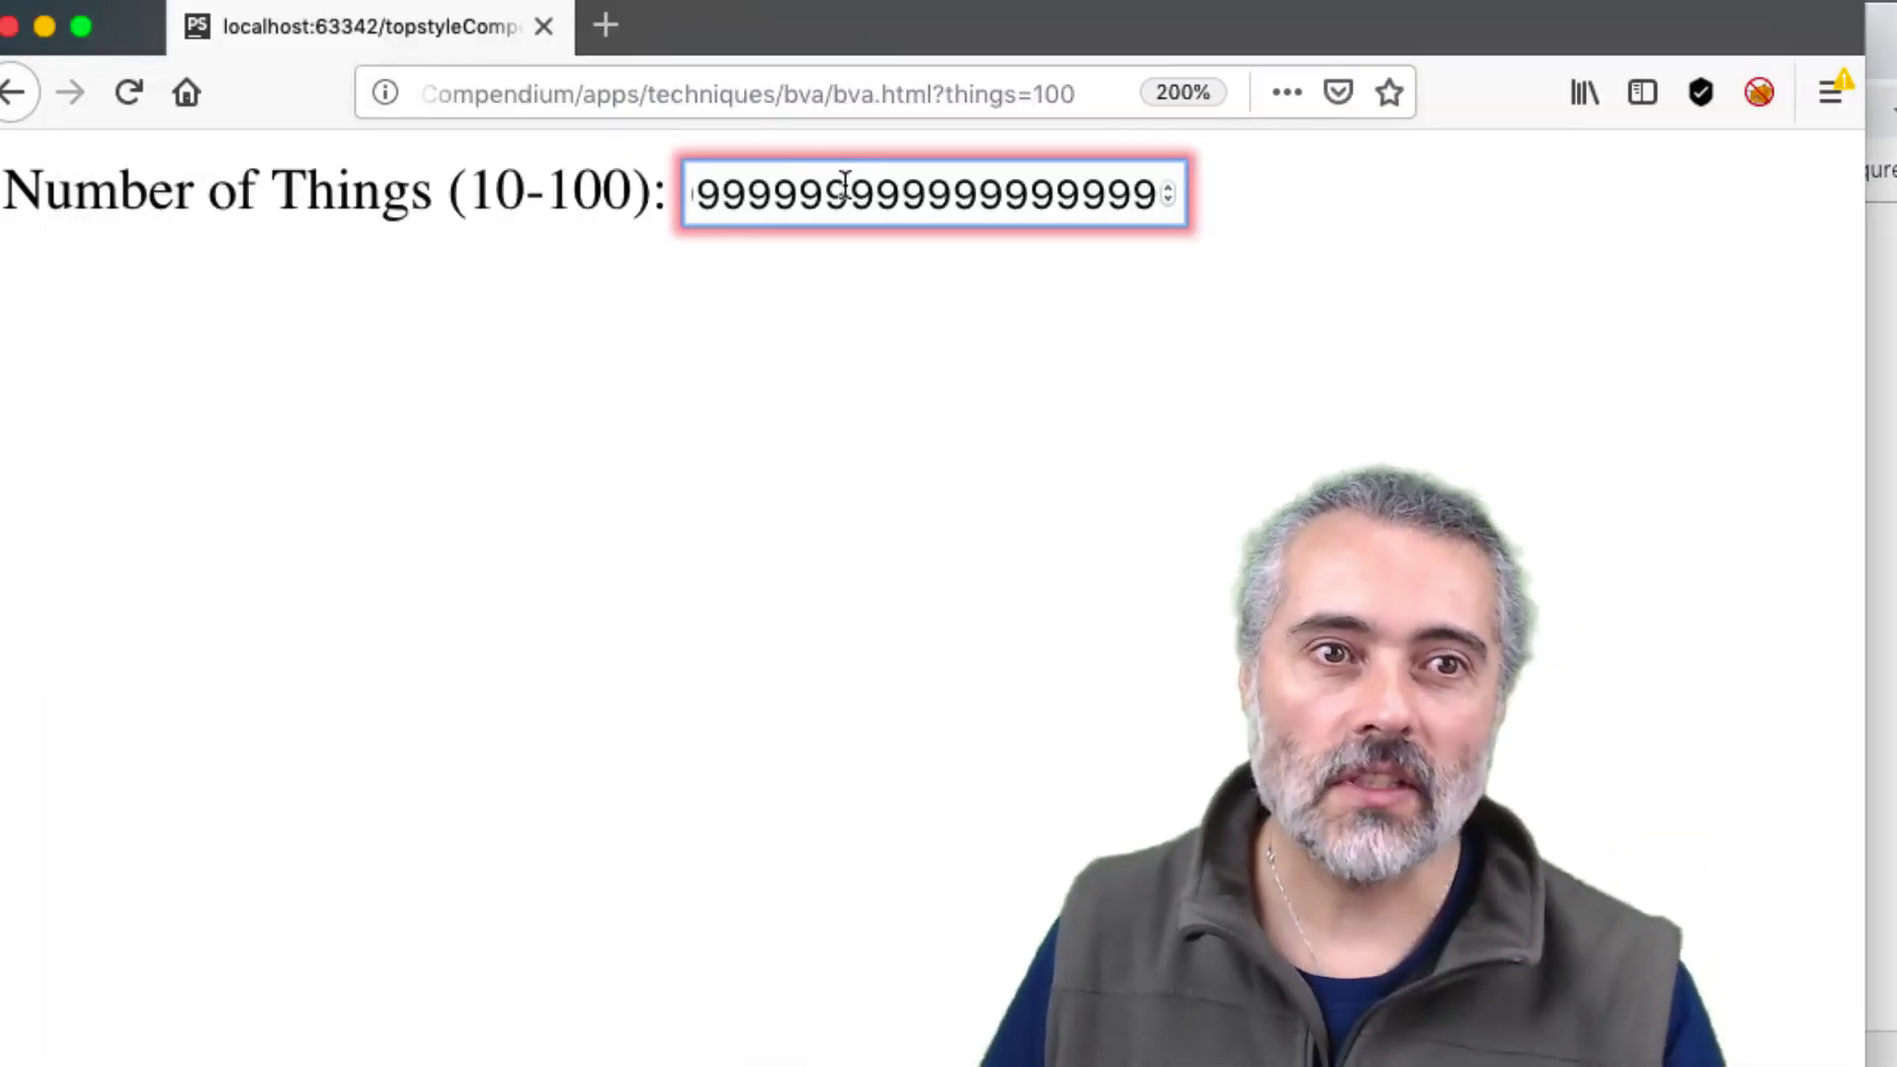
Step: Trim the value to 99.9 and submit, getting nearest valid values 99 and 100
key("super+shift+Left")
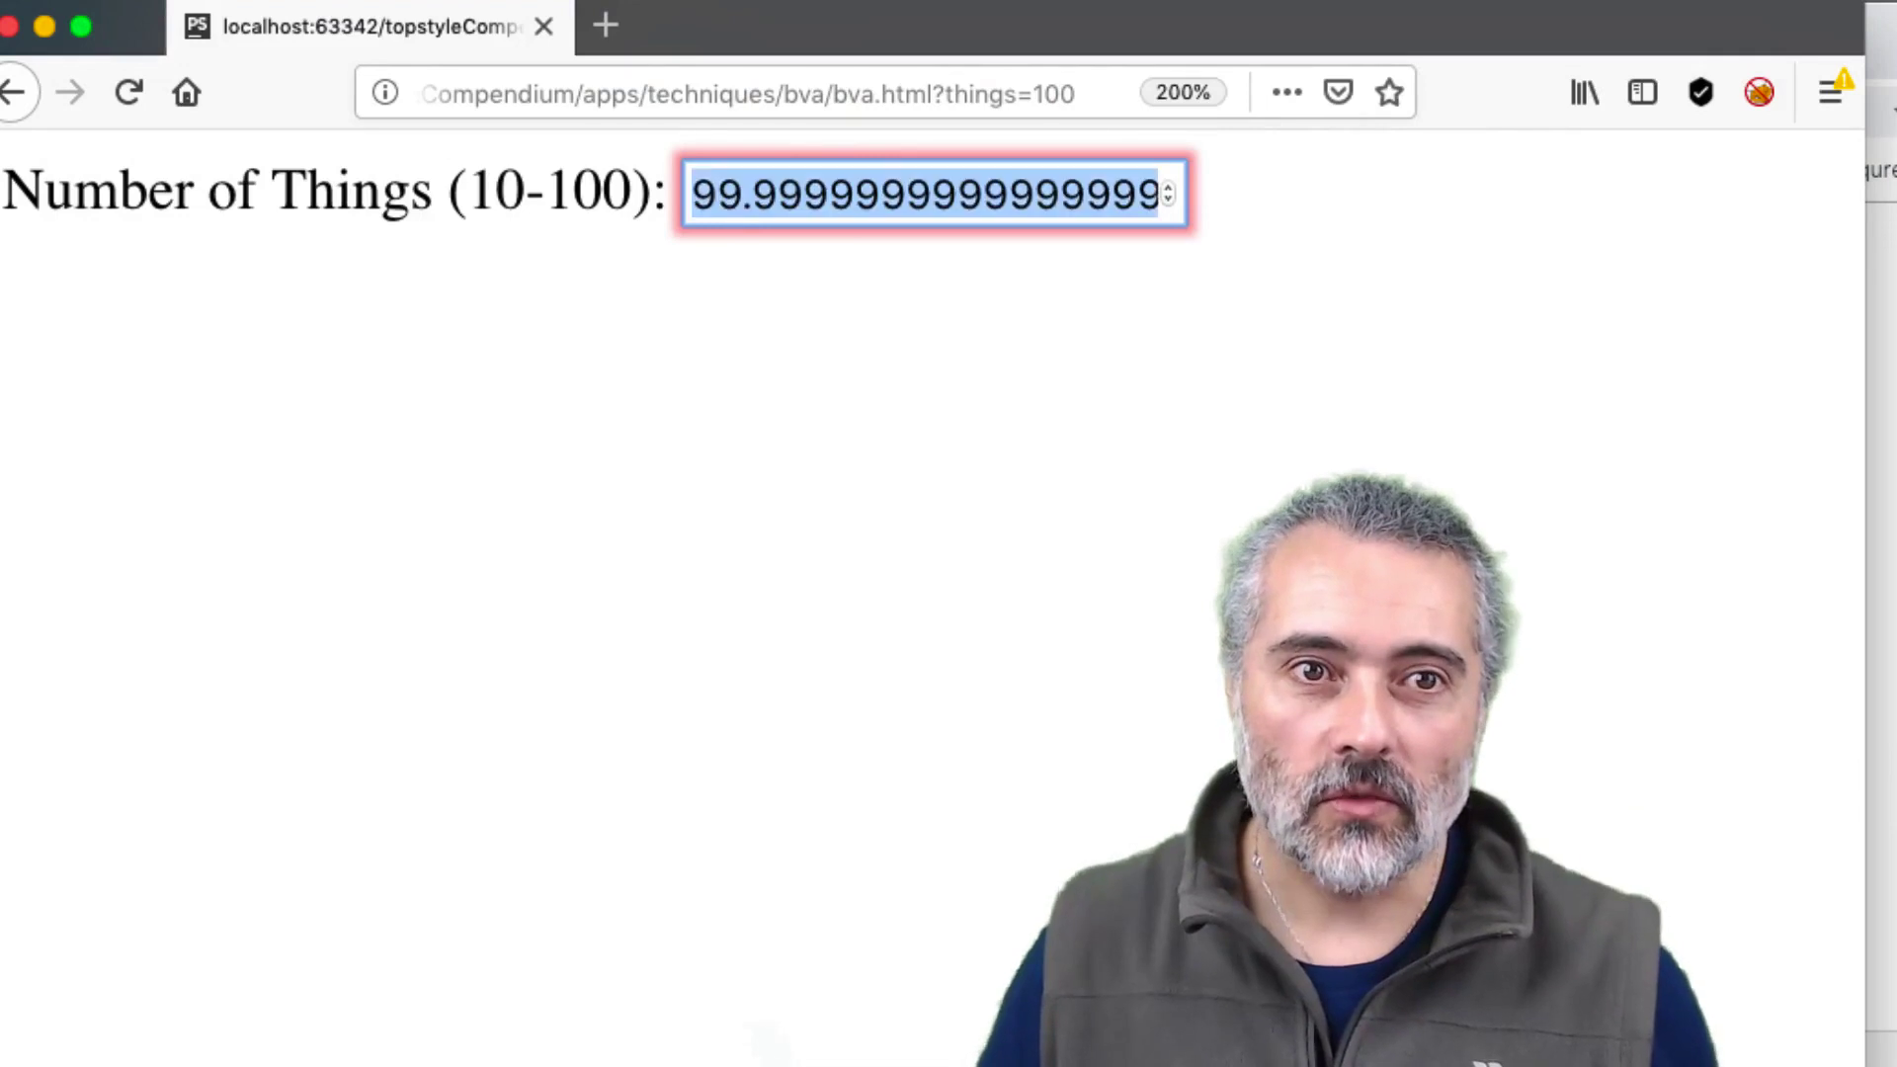
key("shift+Right")
key("shift+Right")
key("shift+Right")
key("shift+Right")
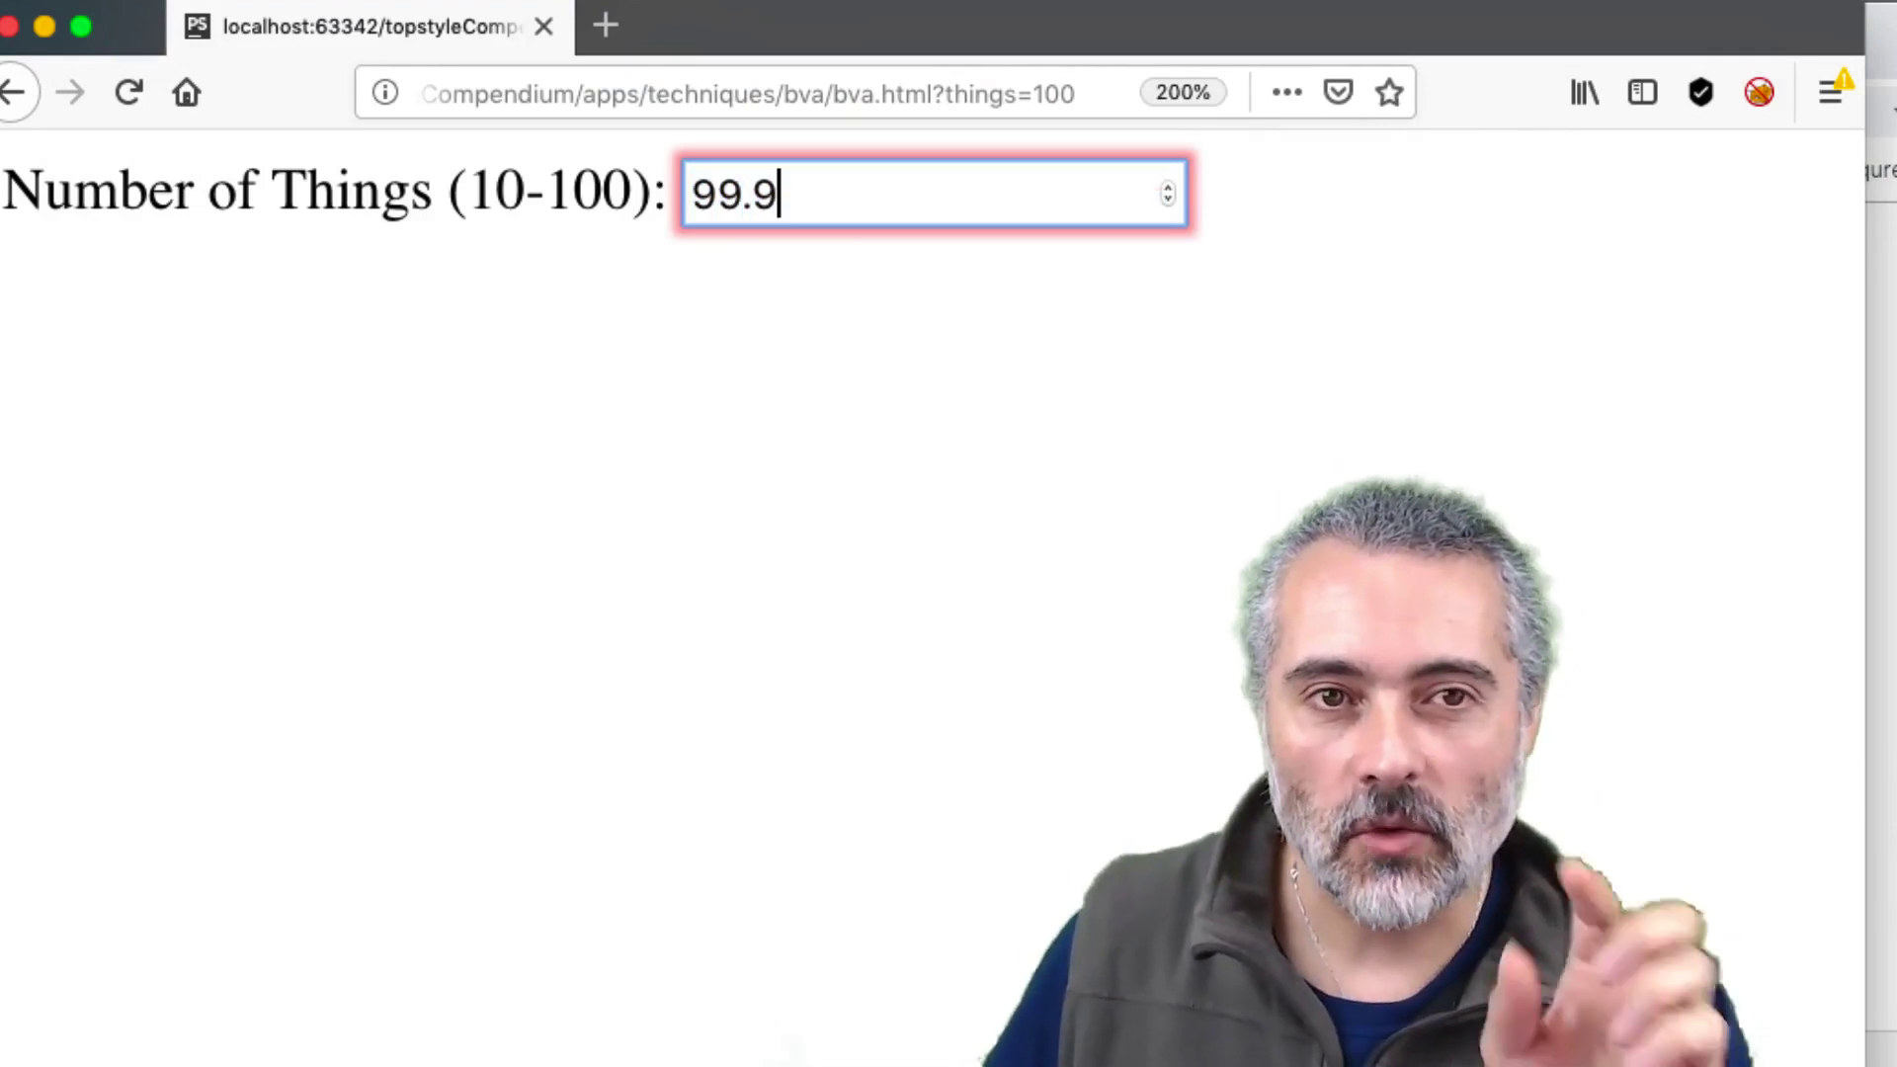
key("Return")
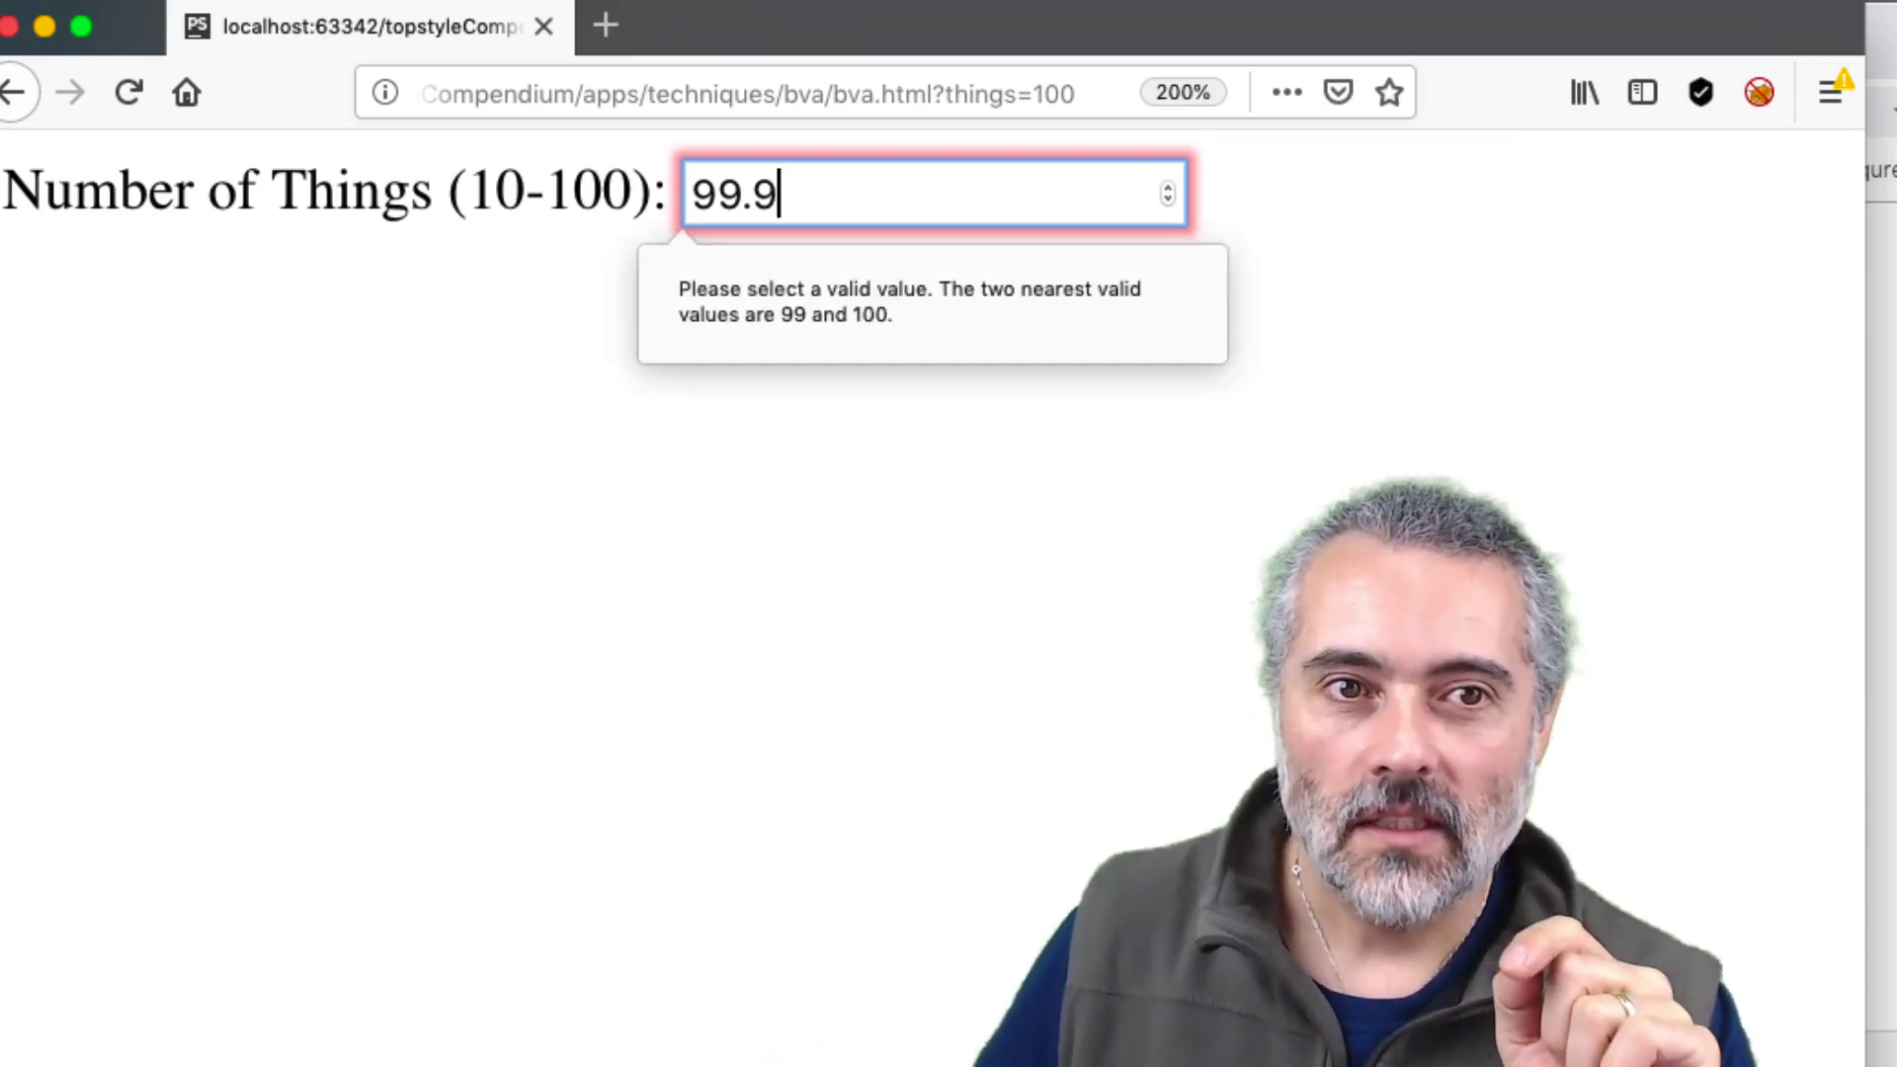
Step: Edit the value to 99.000000000000009 and submit it successfully
key("BackSpace")
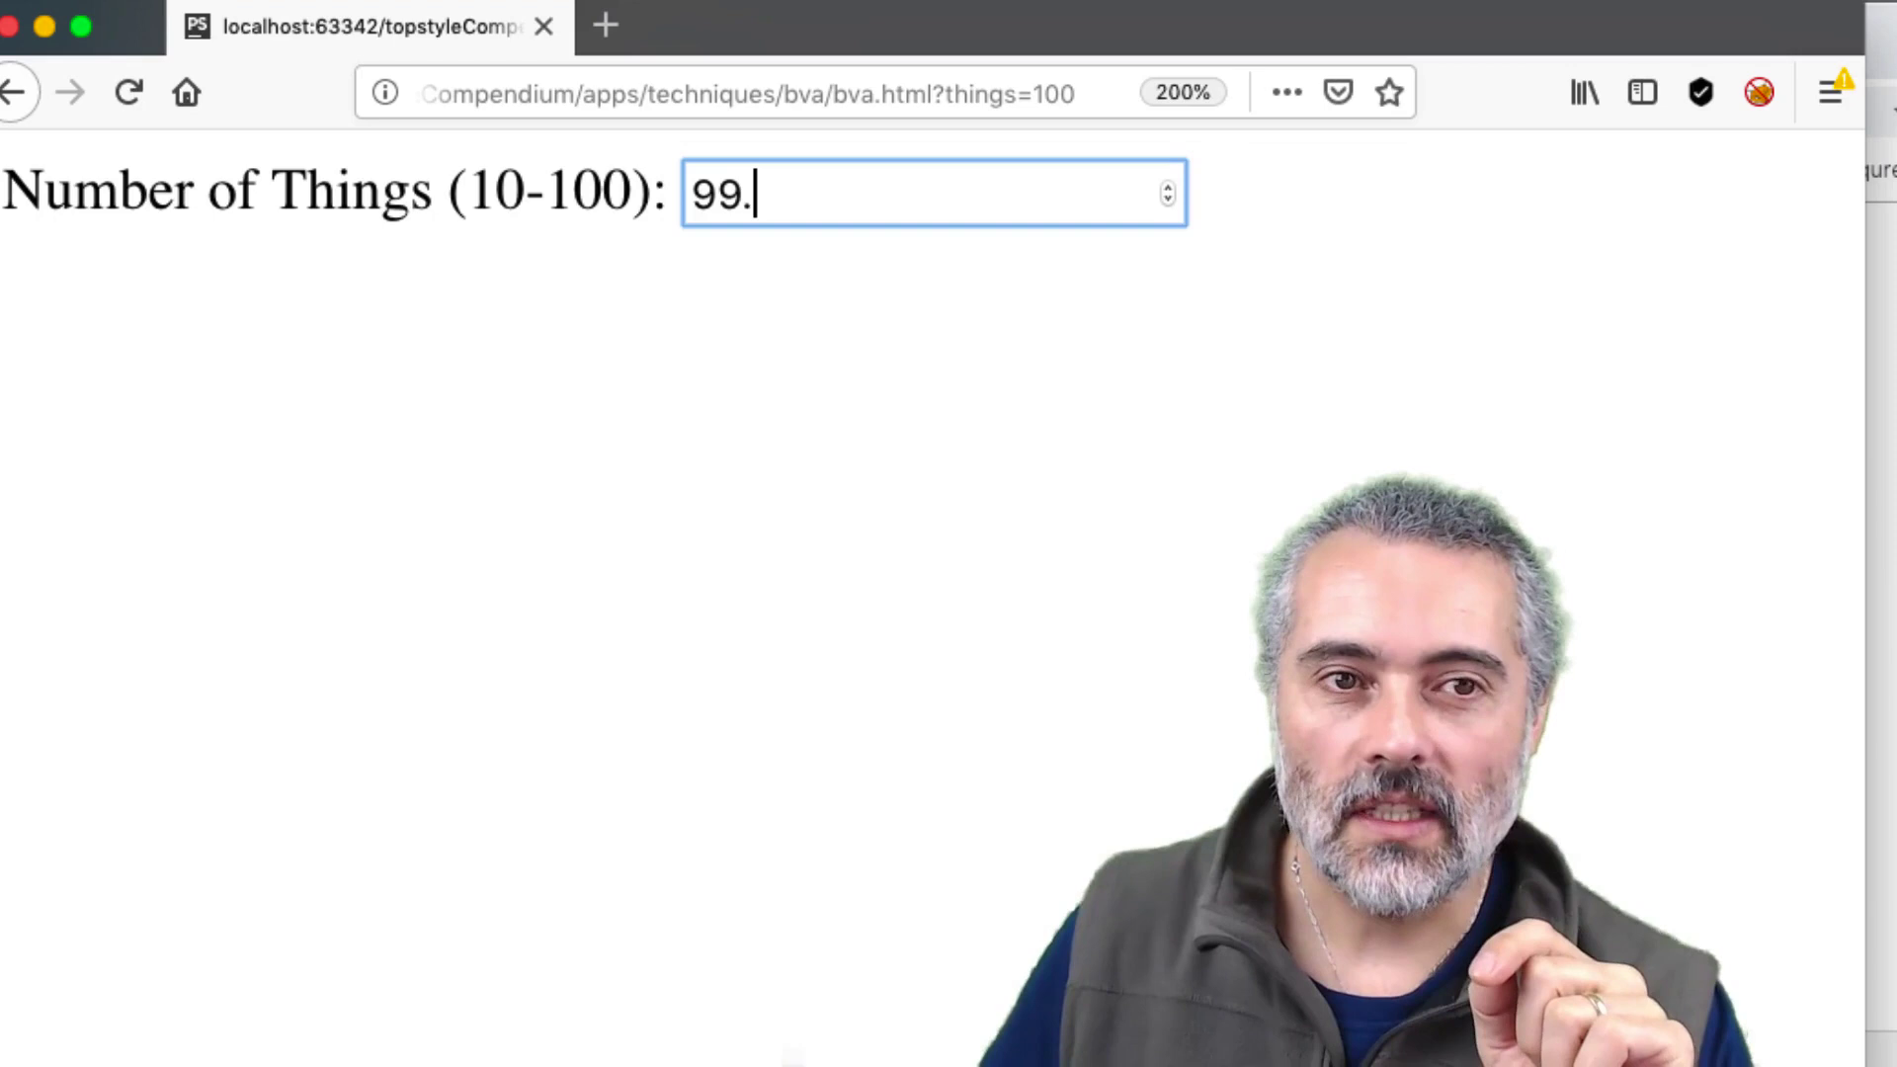
key("BackSpace")
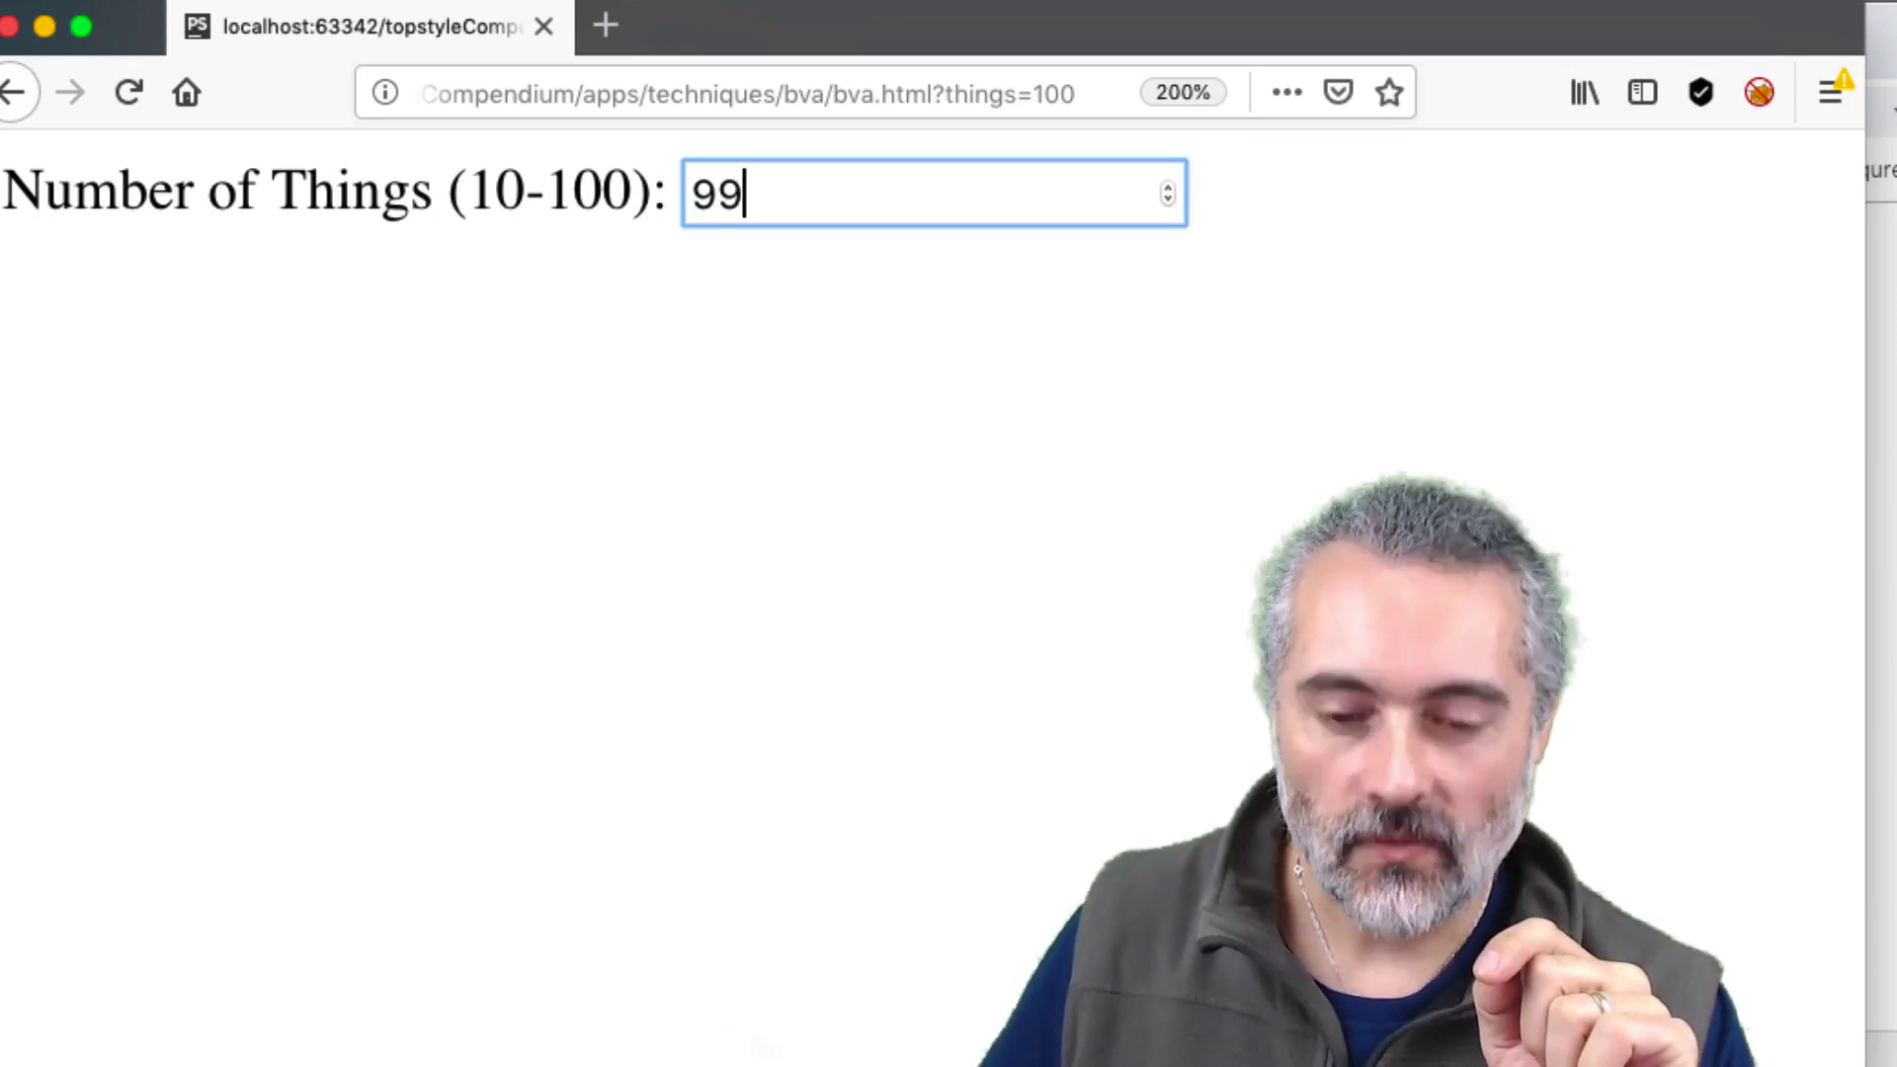
type(".0")
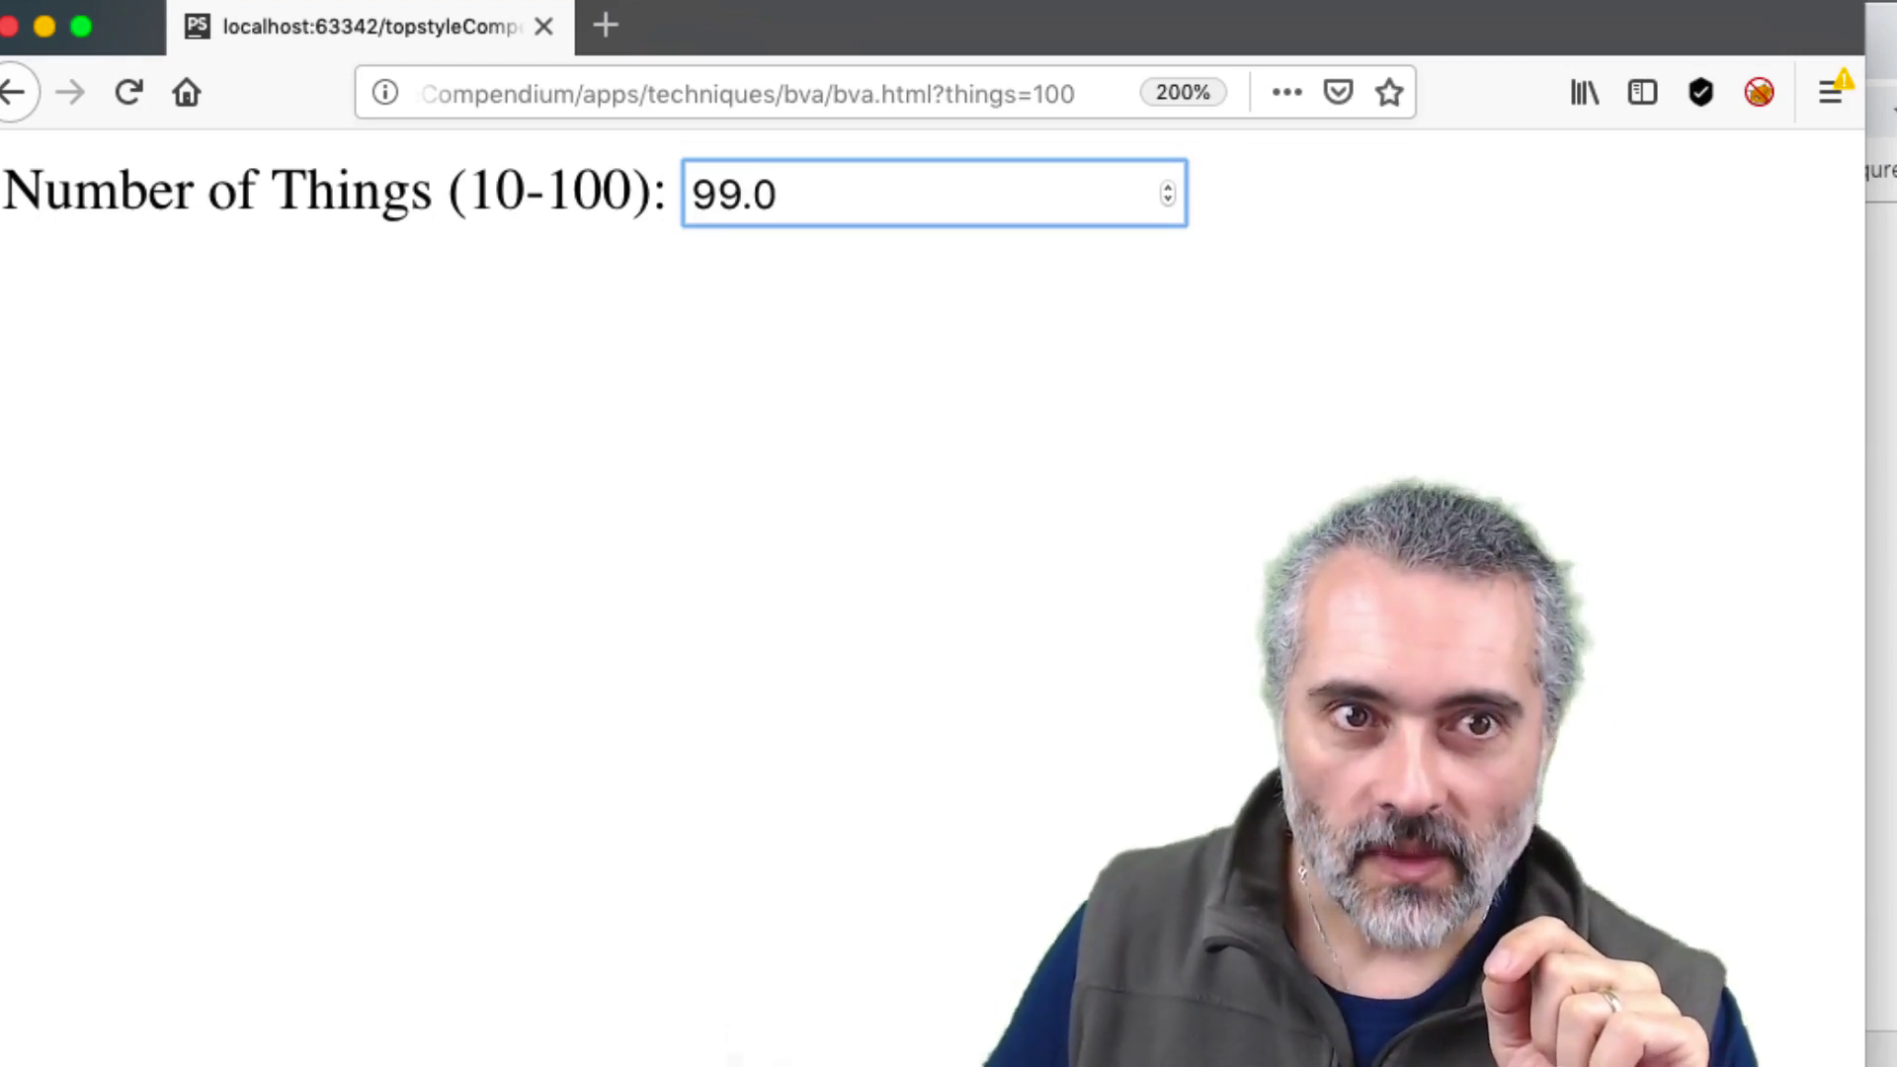
type("0")
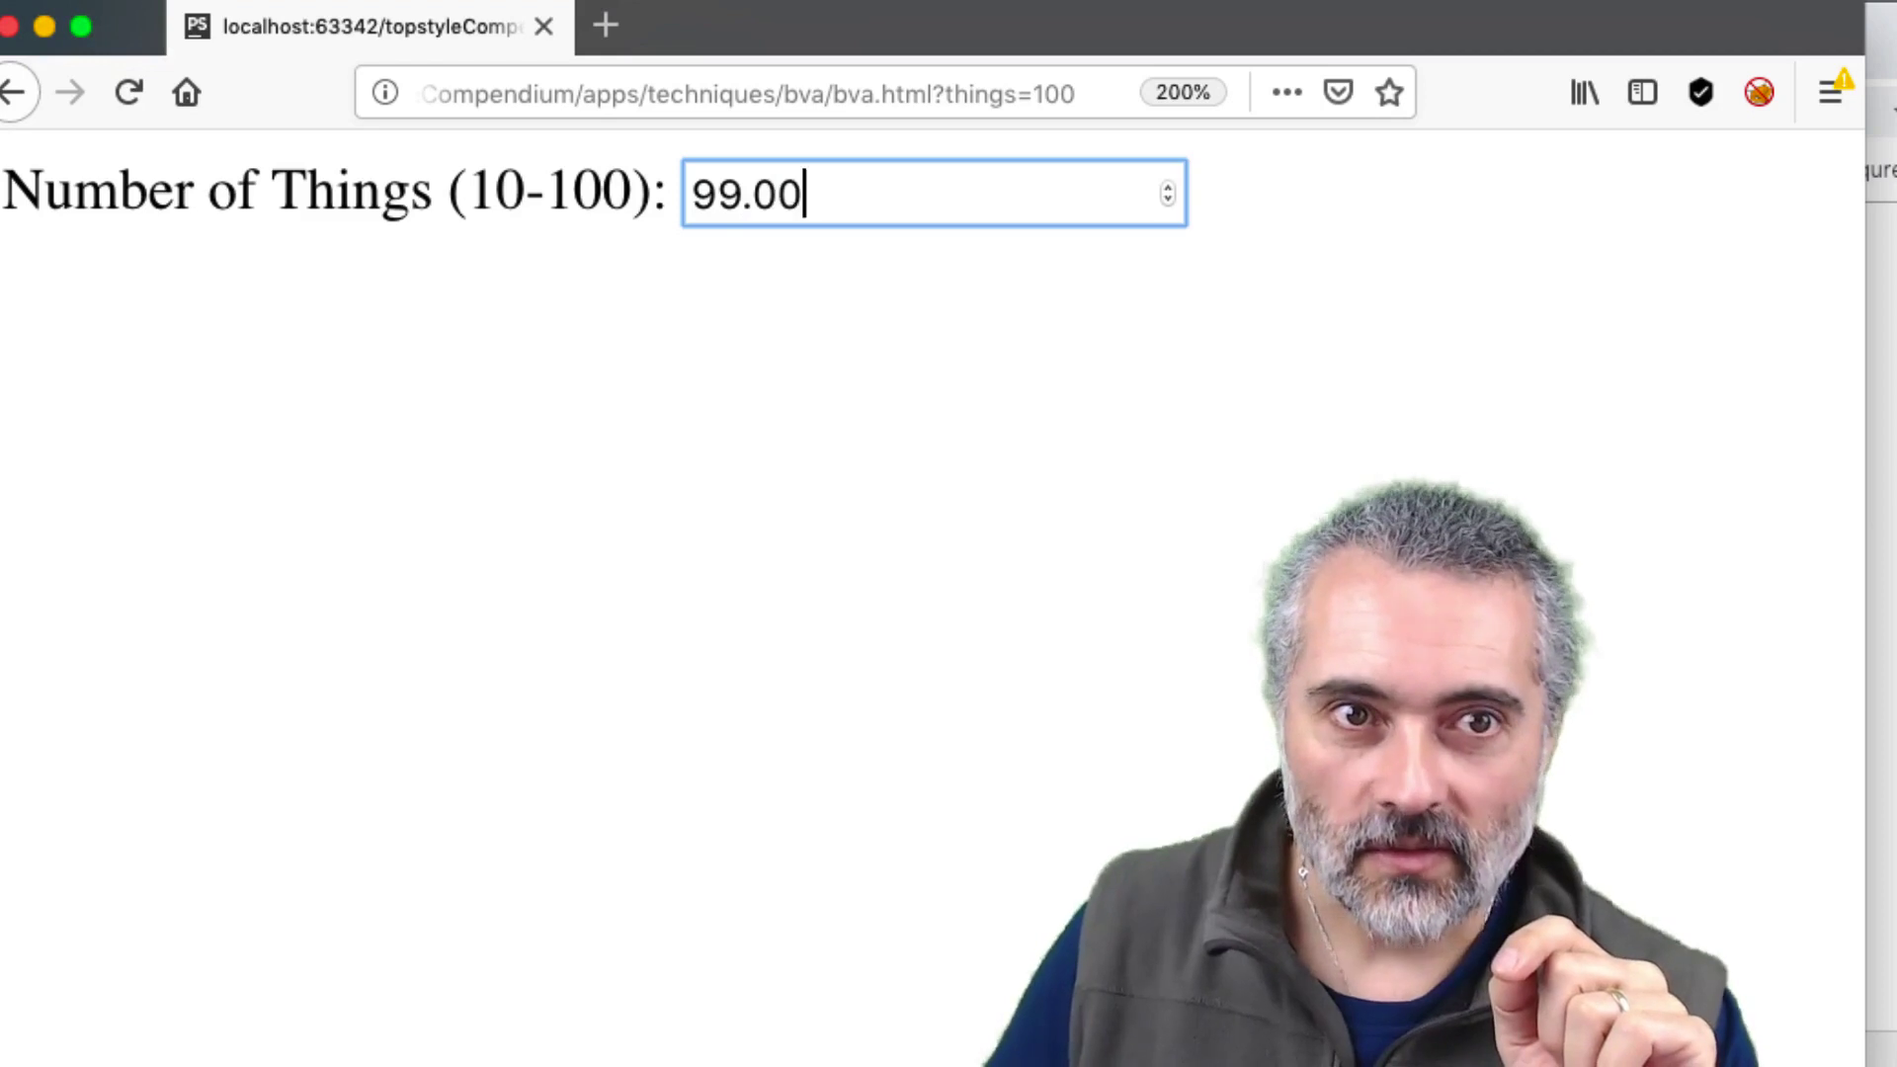
type("0009")
key("Left")
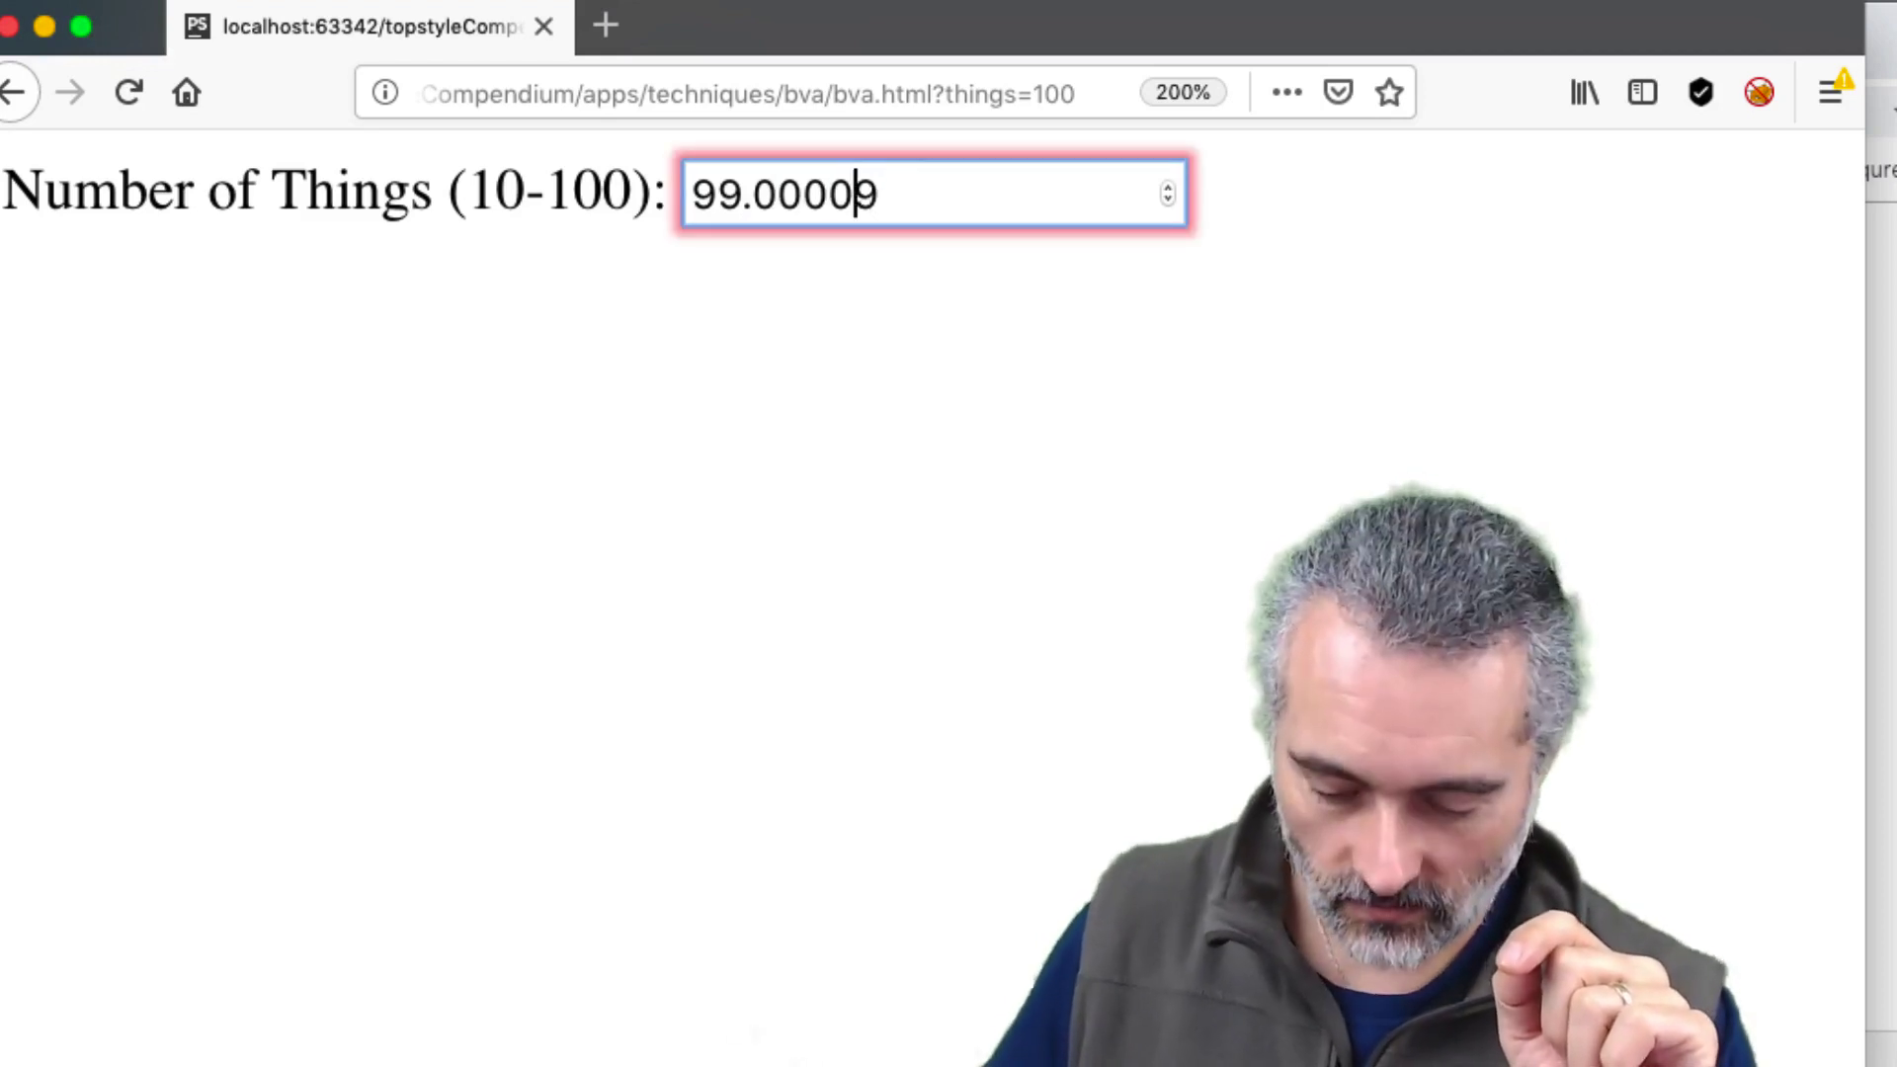
type("0000000000000")
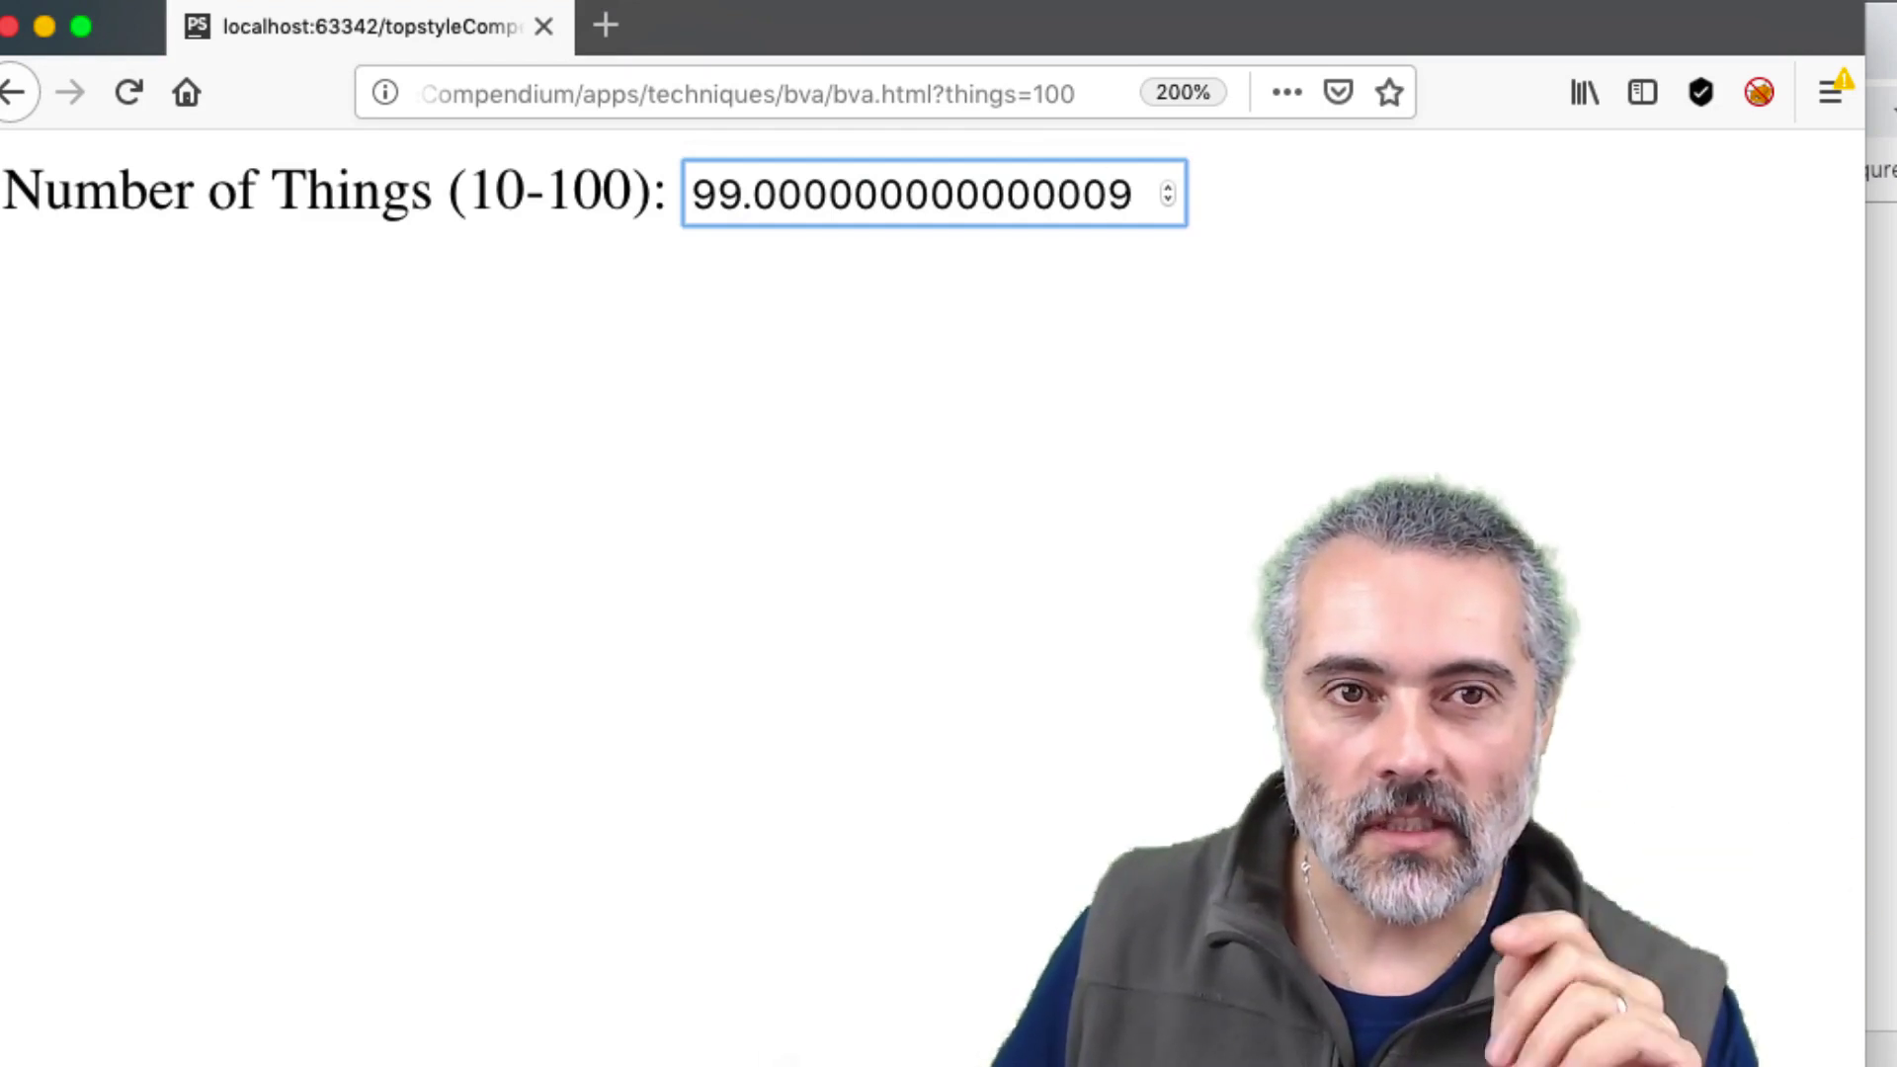
key("Return")
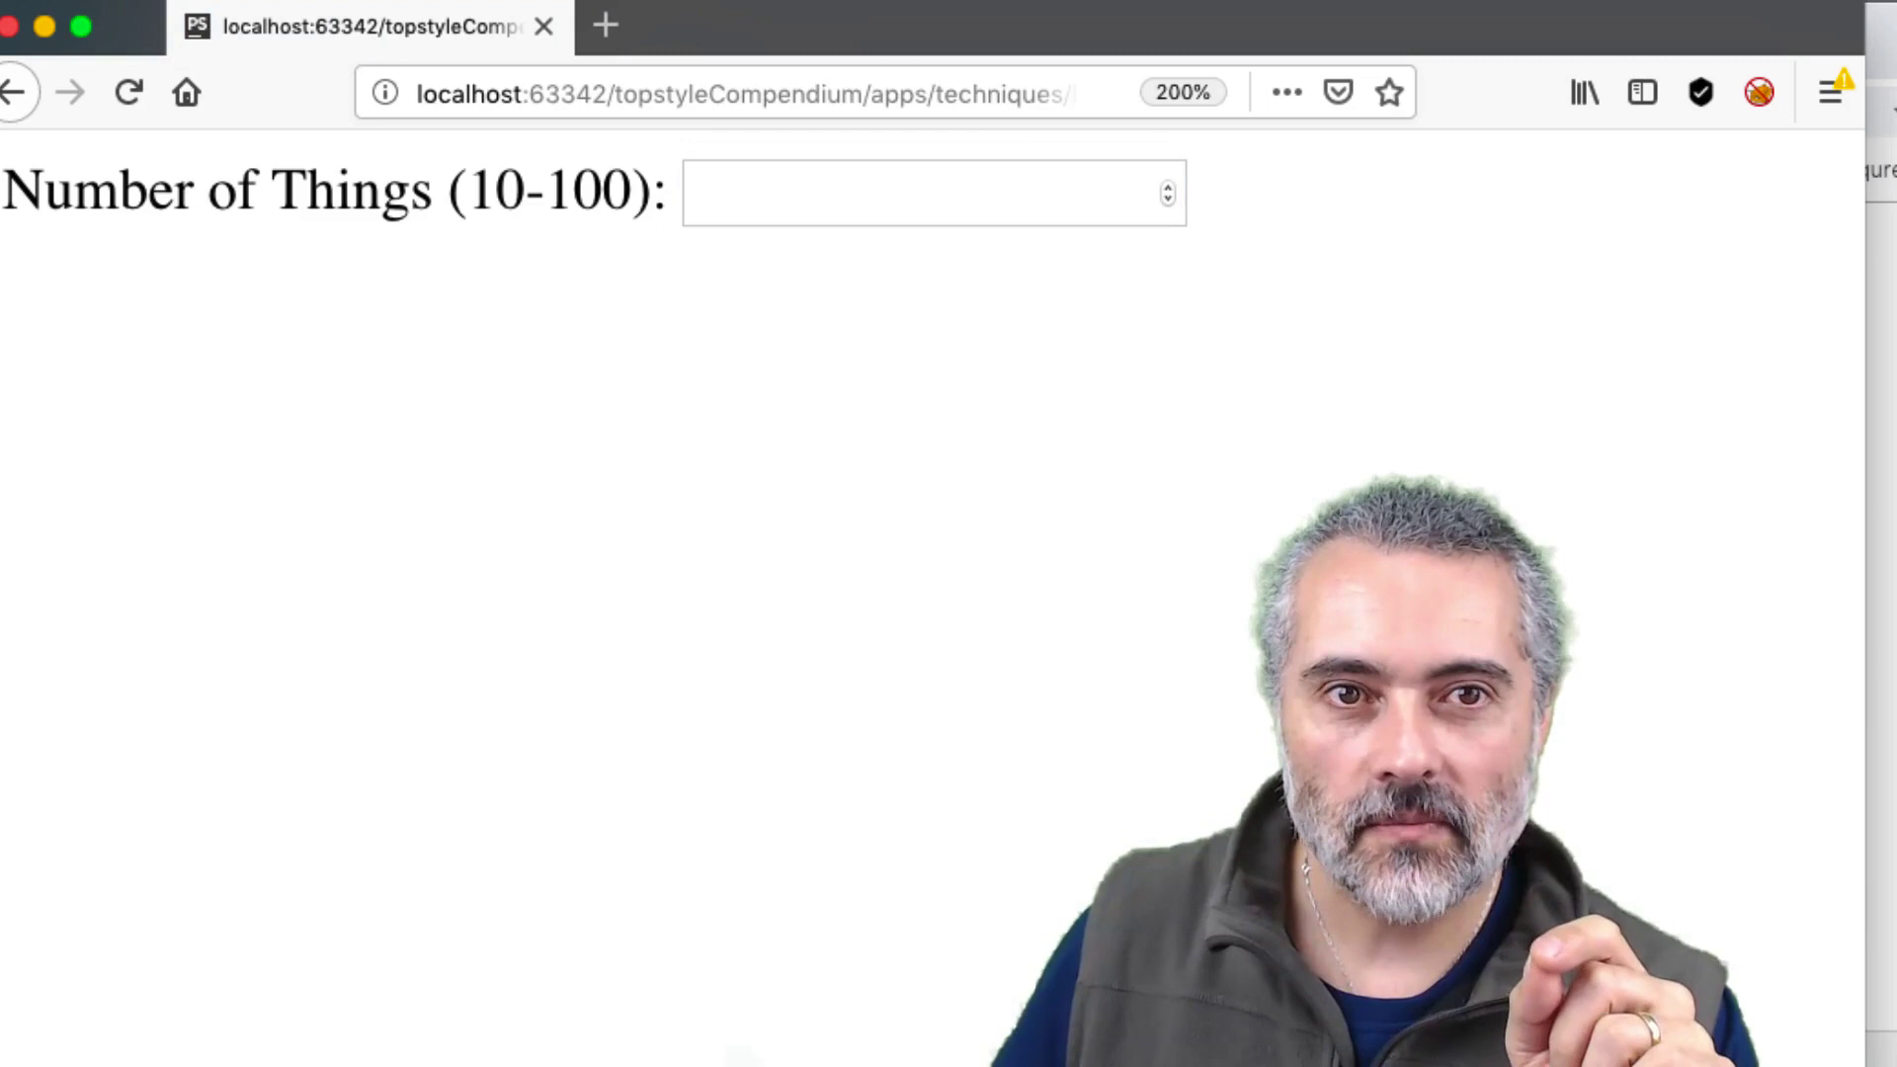
Step: Read the address's query string, which ends in things=99
left_click(792, 93)
key("End")
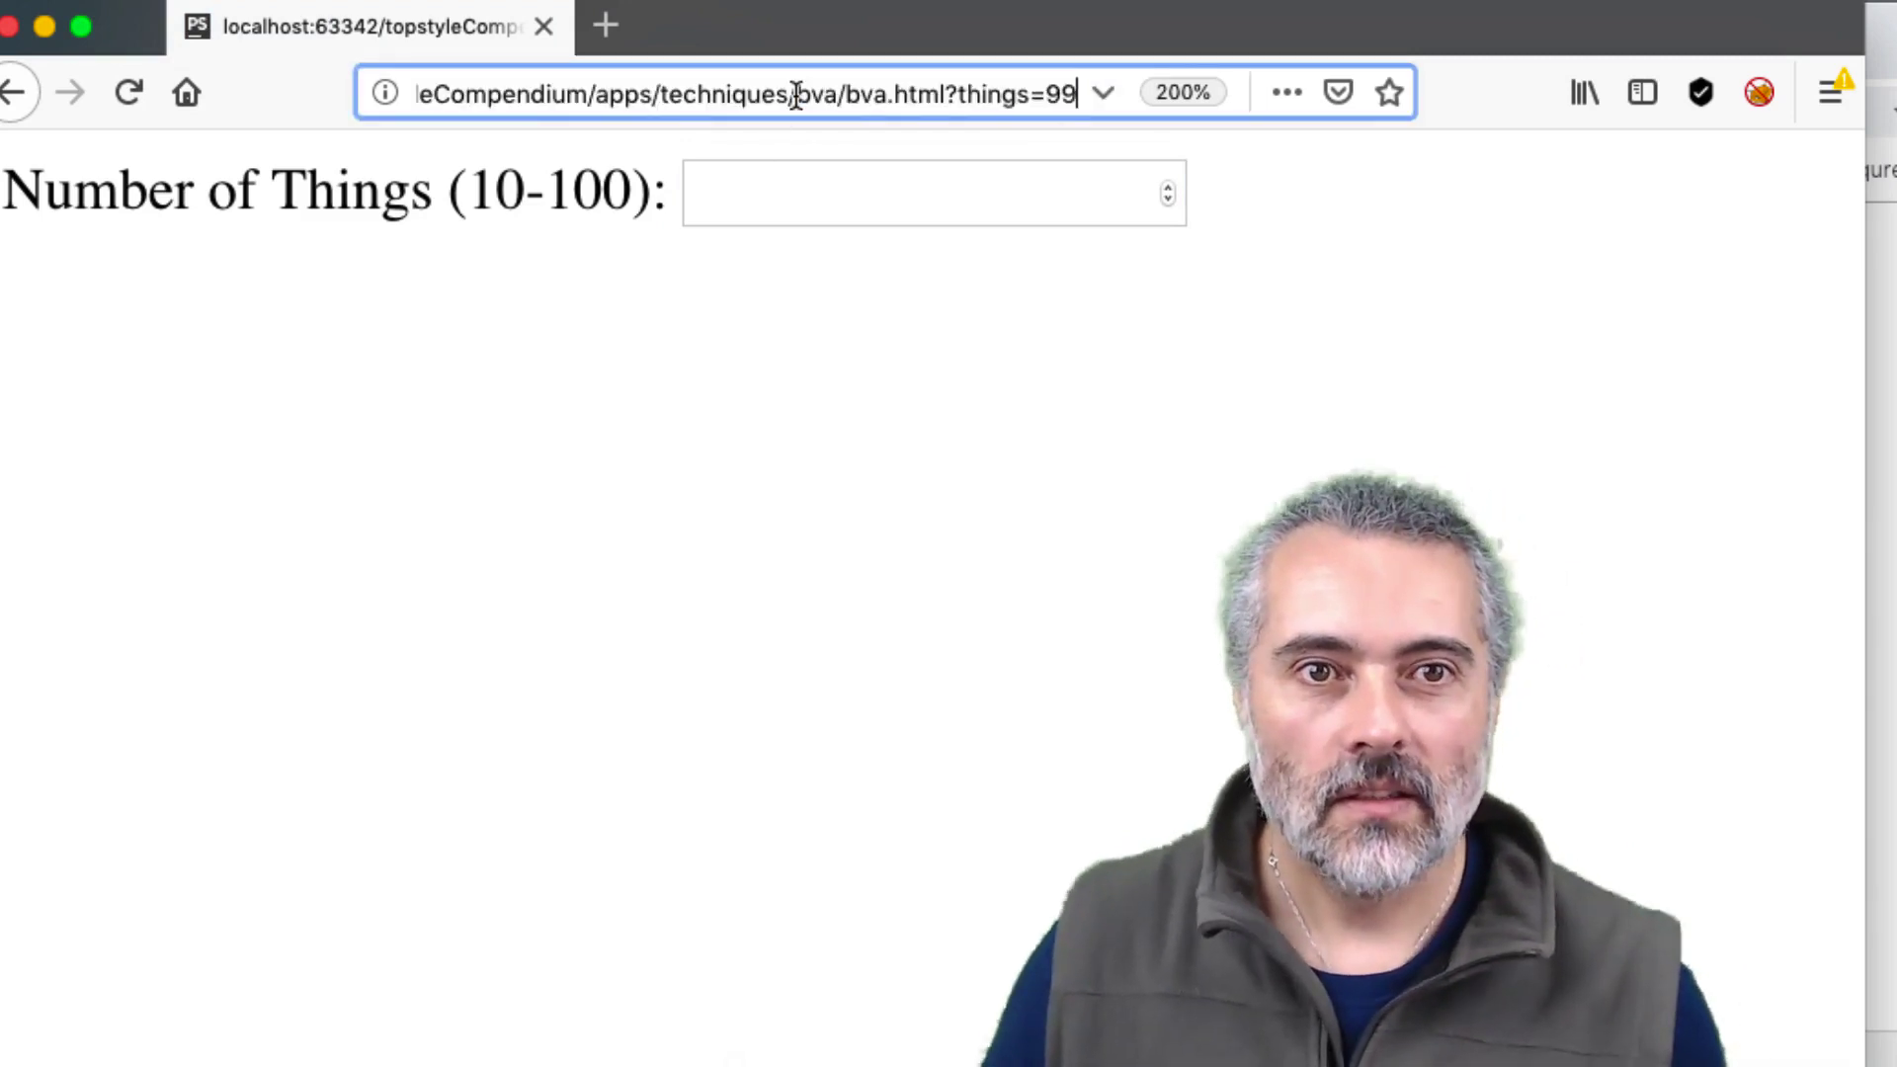